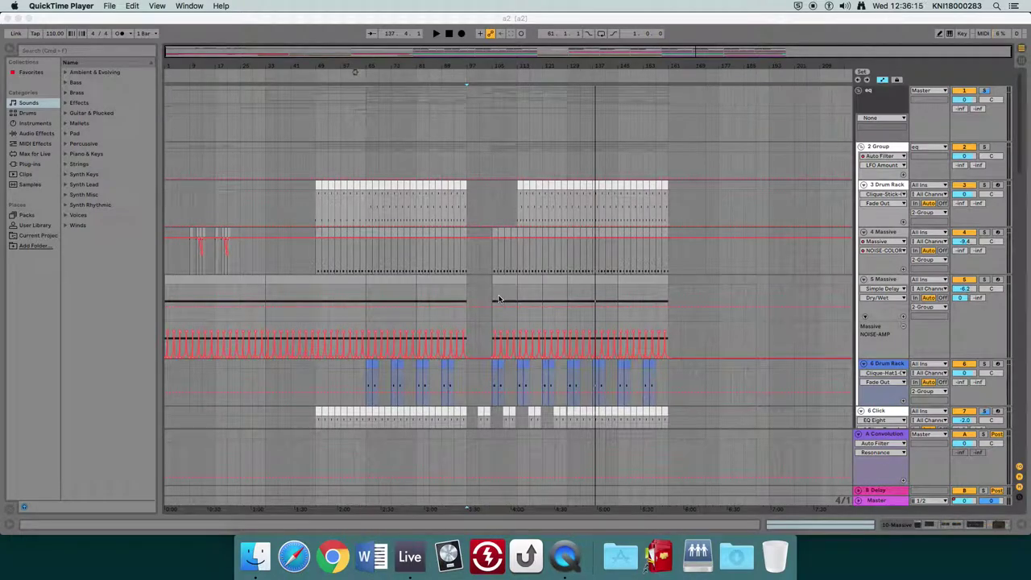
- Scroll down to track 14 Kontakt 5, set the start at bar 5, and show its device chain
scroll(610, 302, "down", 5)
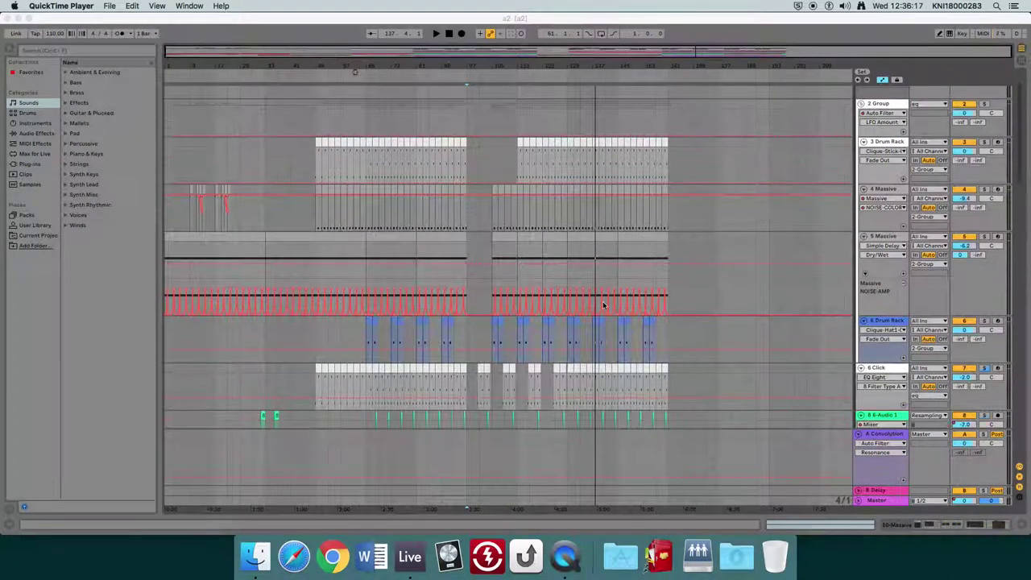
scroll(610, 302, "down", 10)
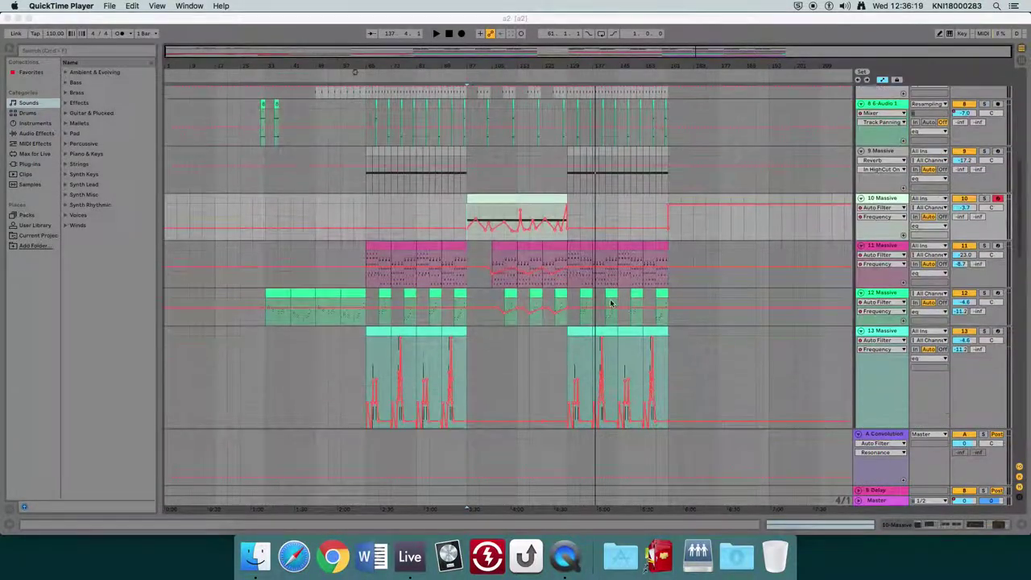
scroll(610, 302, "down", 10)
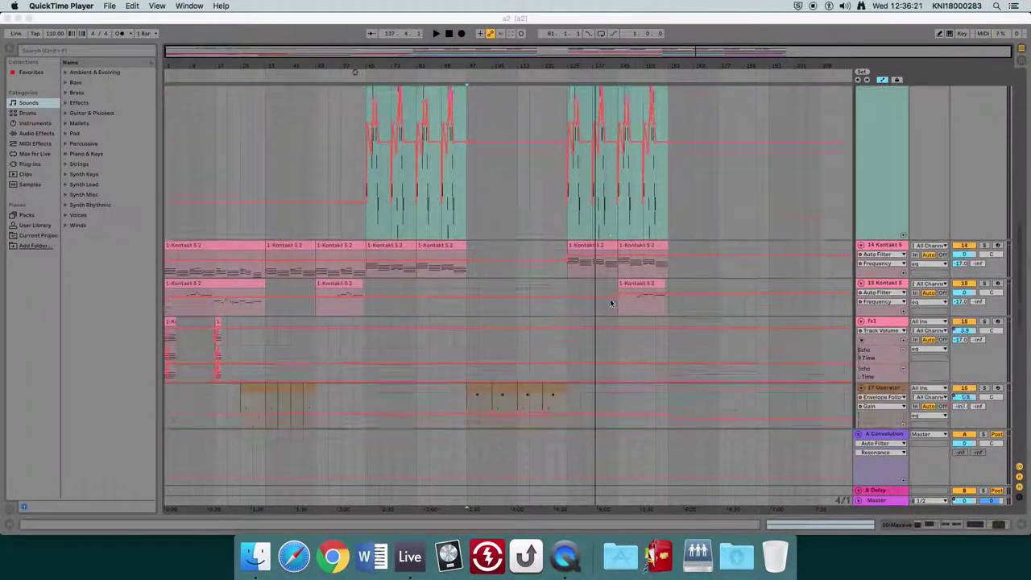
scroll(610, 302, "down", 8)
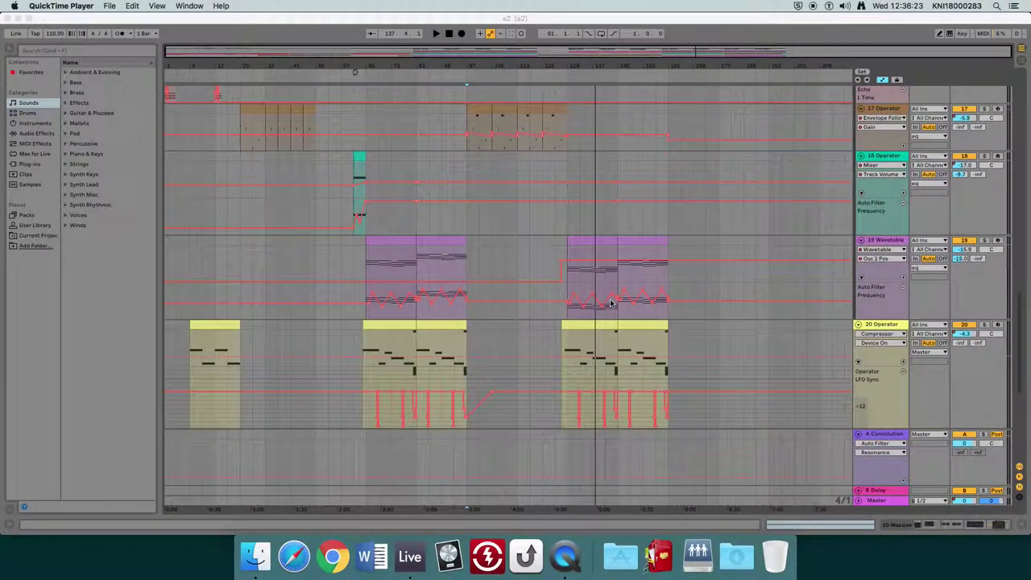
scroll(610, 302, "down", 9)
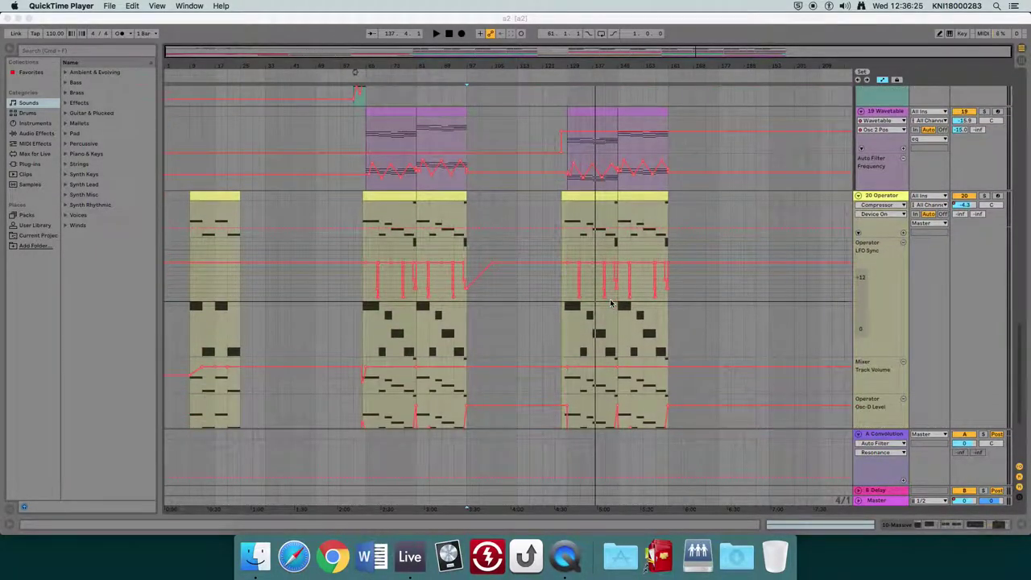
scroll(610, 303, "up", 20)
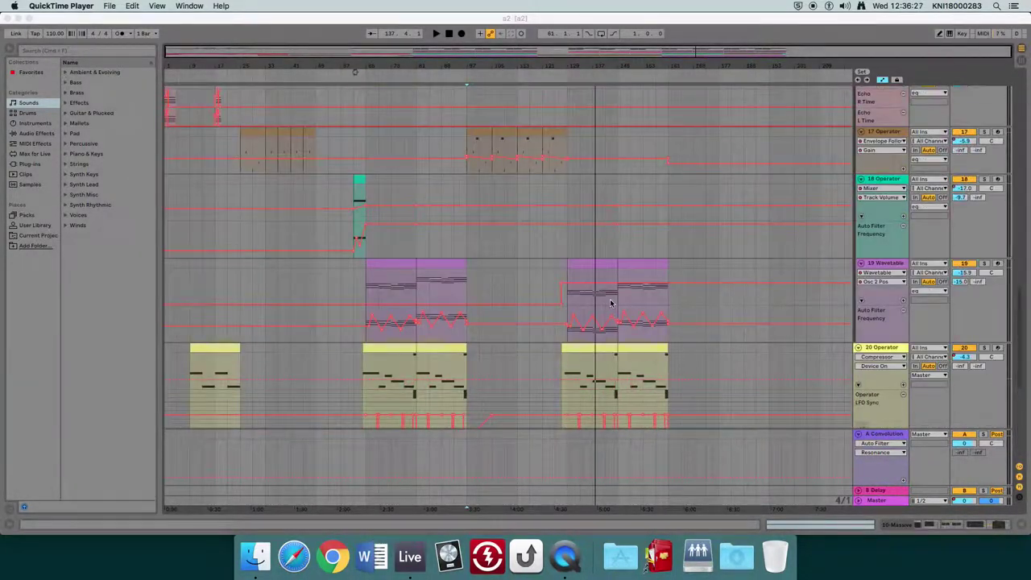
scroll(610, 302, "down", 4)
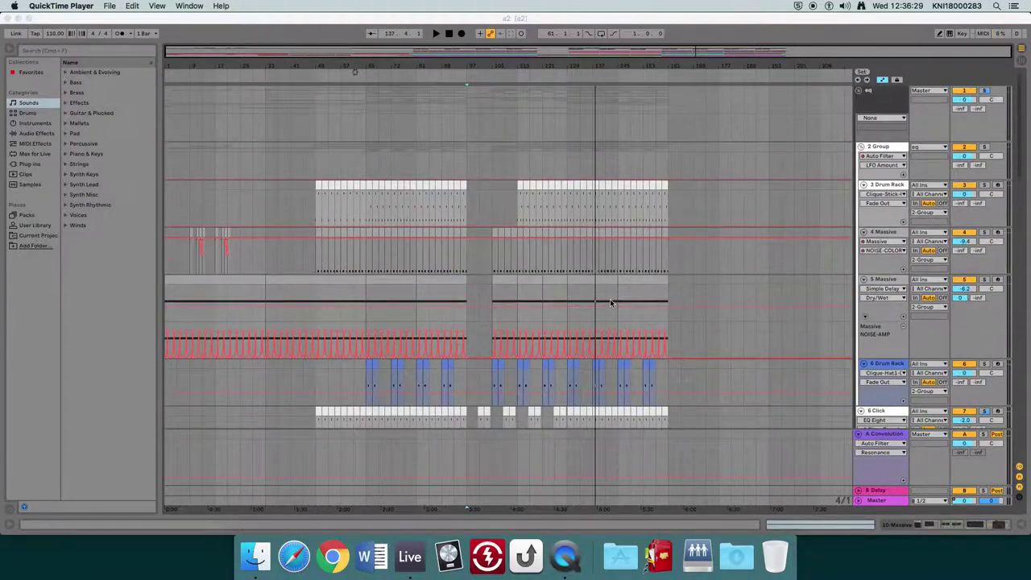
scroll(610, 303, "down", 20)
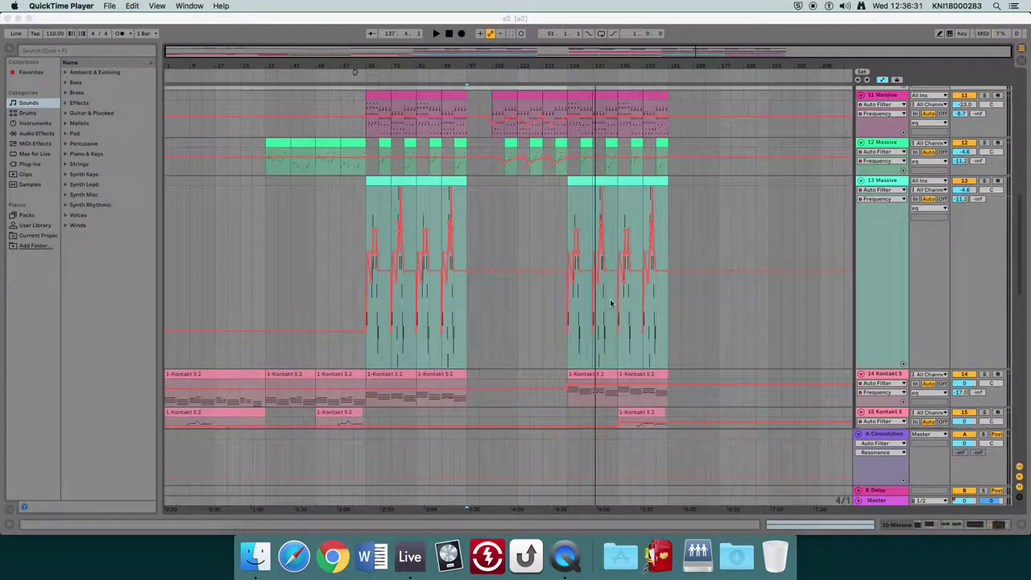
left_click(637, 247)
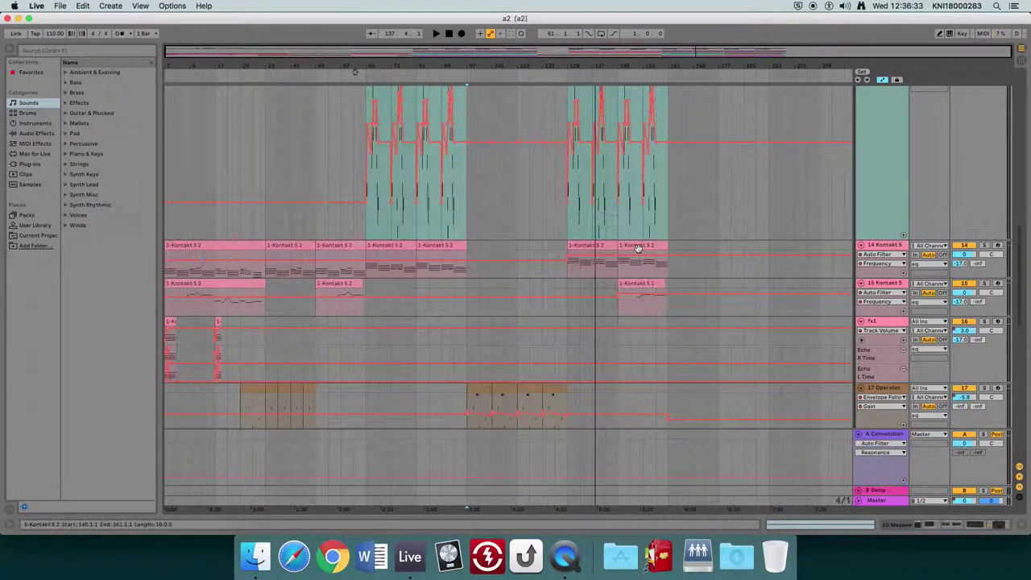
left_click(172, 272)
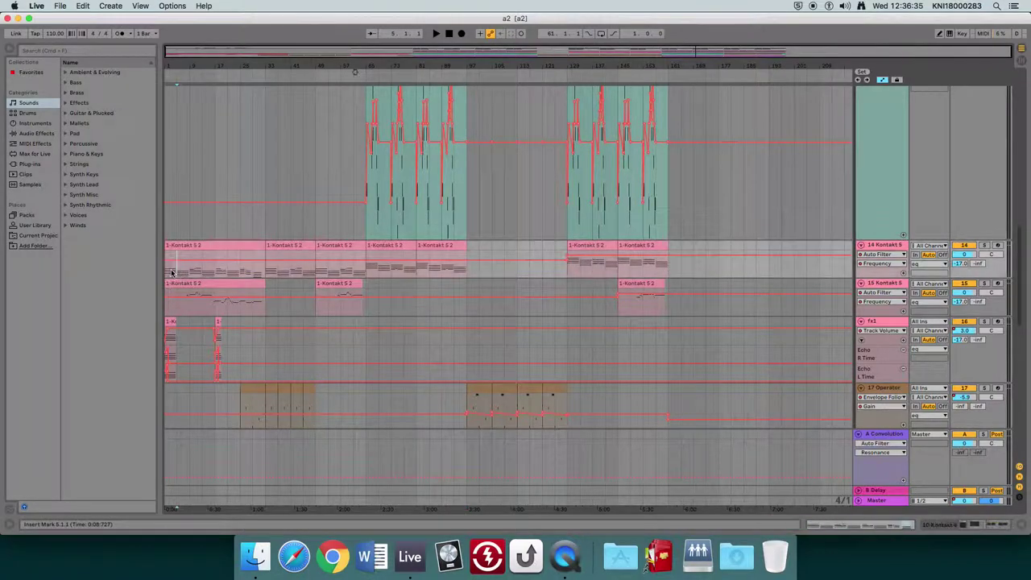
double_click(884, 244)
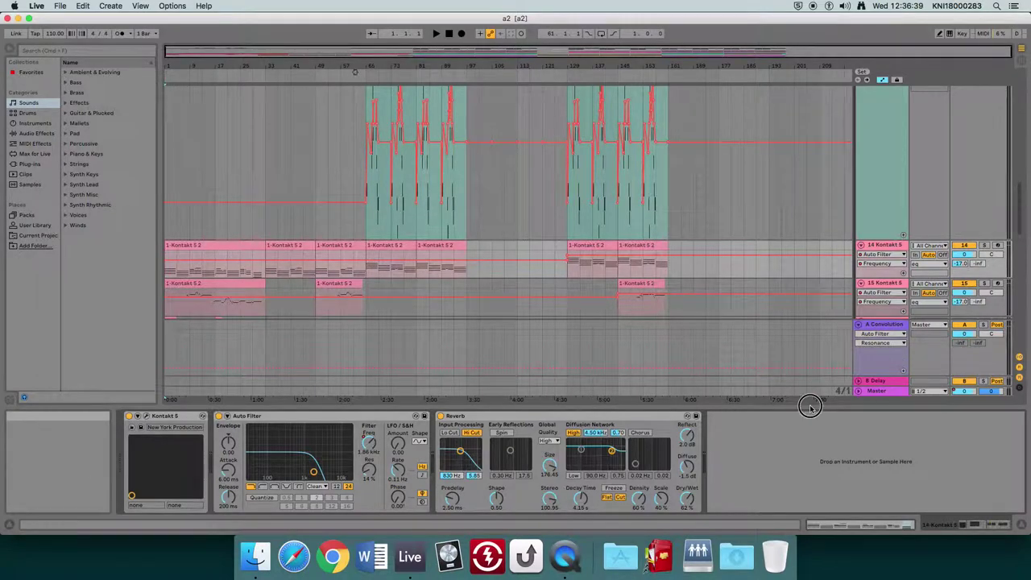
- Hide the device chain, solo track 14 Kontakt 5, and audition it briefly
left_click_drag(811, 407, 814, 516)
left_click(984, 246)
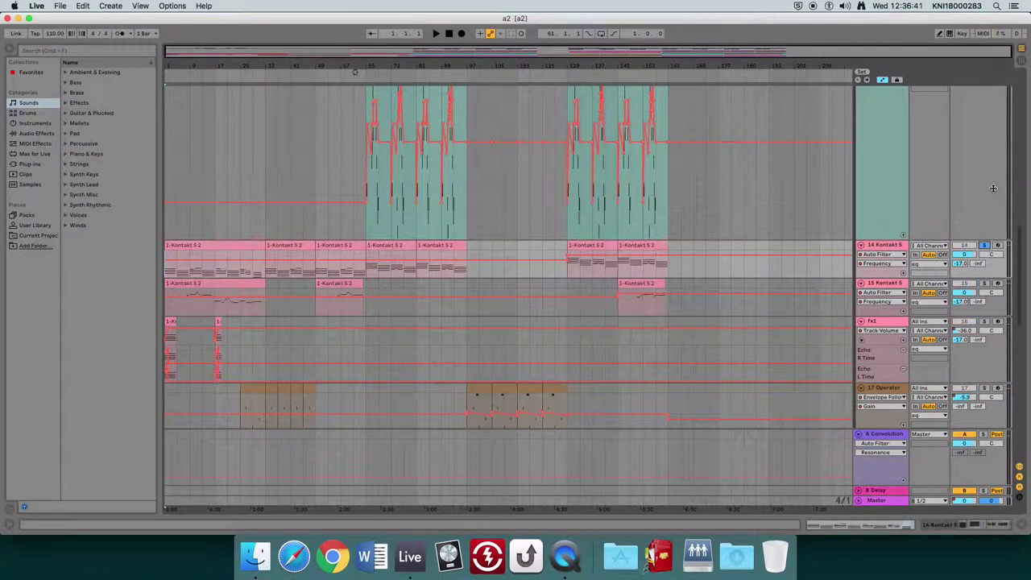
key("space")
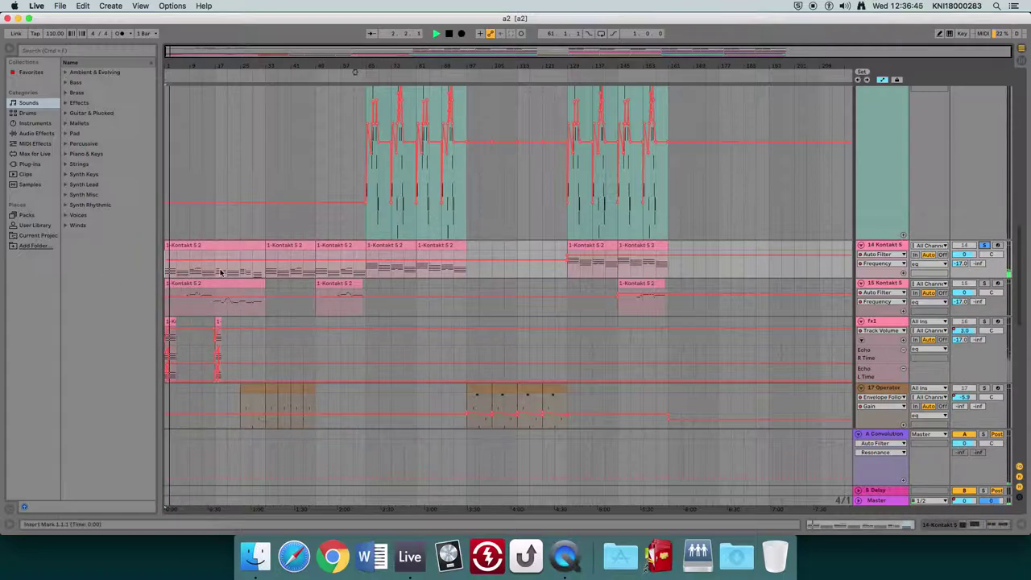
key("space")
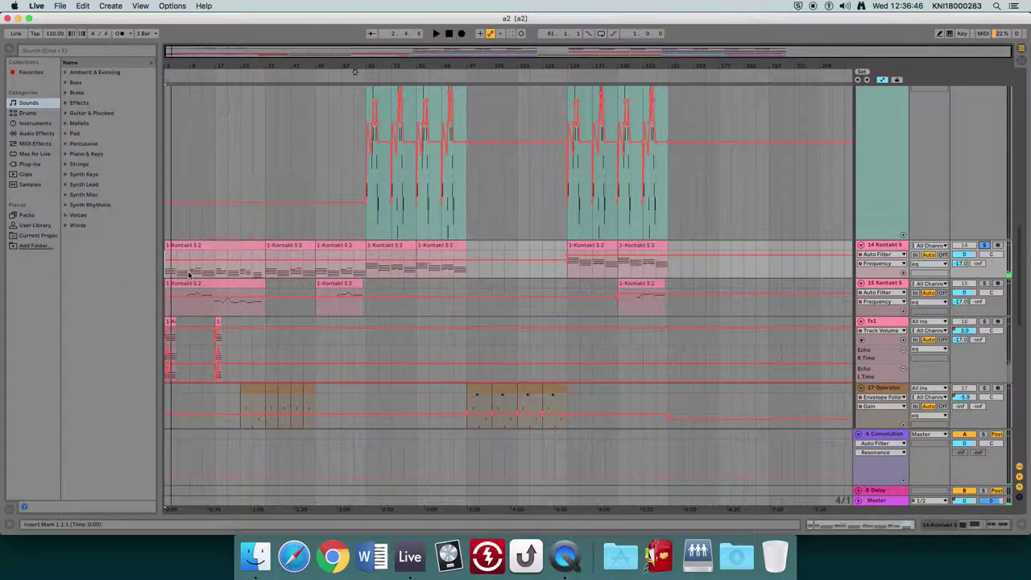
- Inspect track 15 Kontakt 5's device chain, hide it, and resume playback
double_click(884, 286)
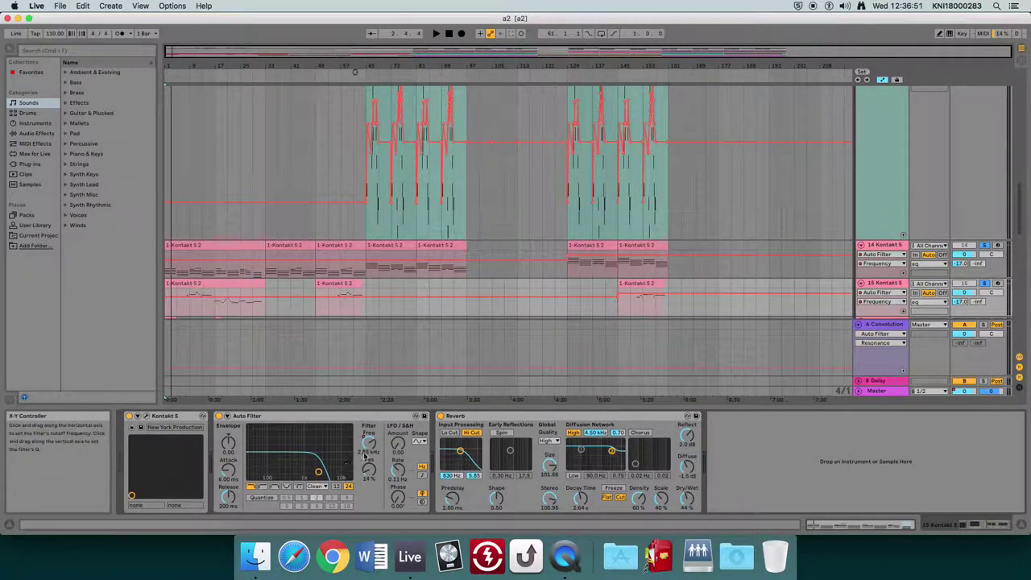
key("super+alt+l")
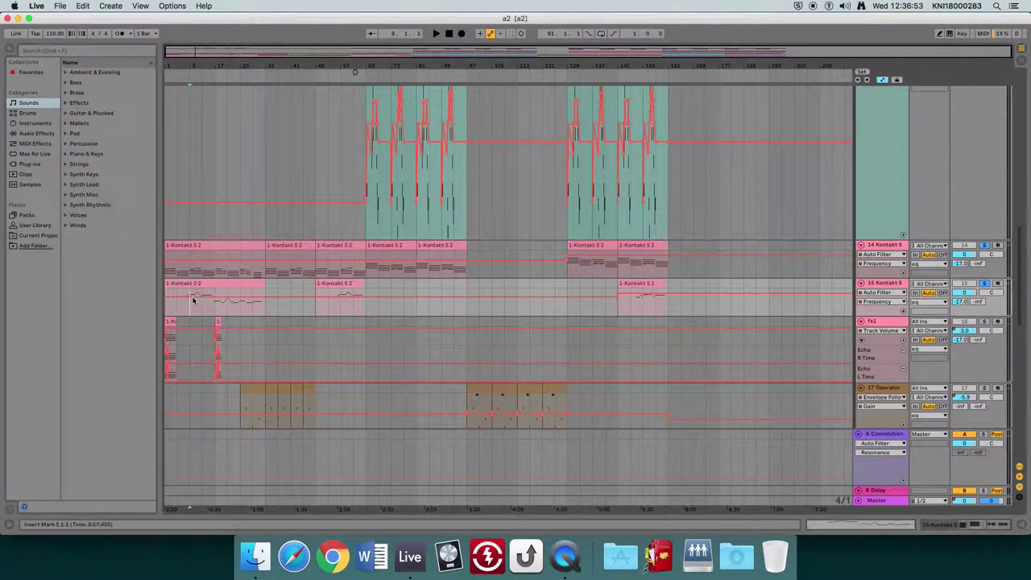
key("space")
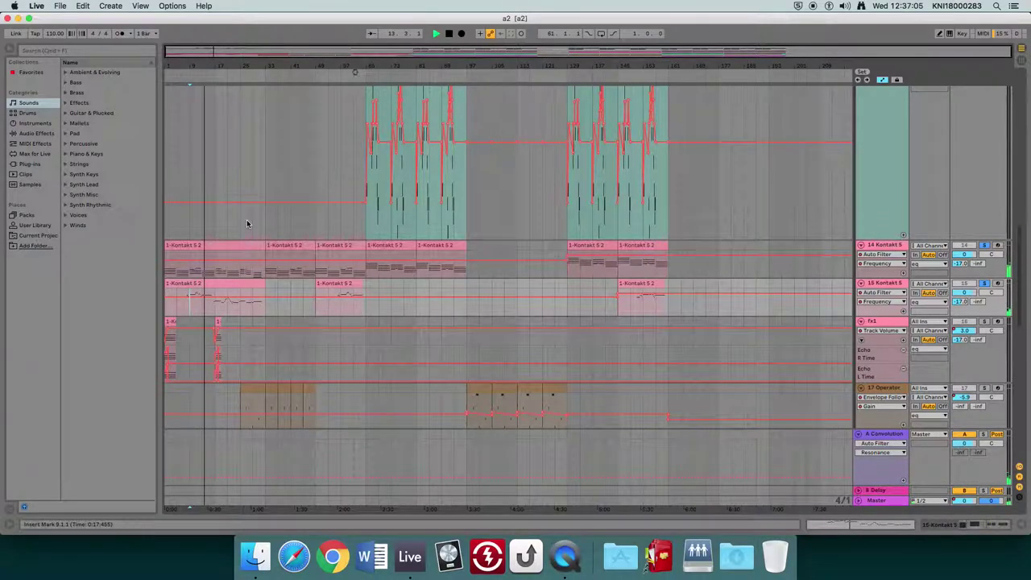
- Show track 5 Massive's chain, view the Massive editor's 7 PERF page, then close the editor
scroll(615, 263, "up", 15)
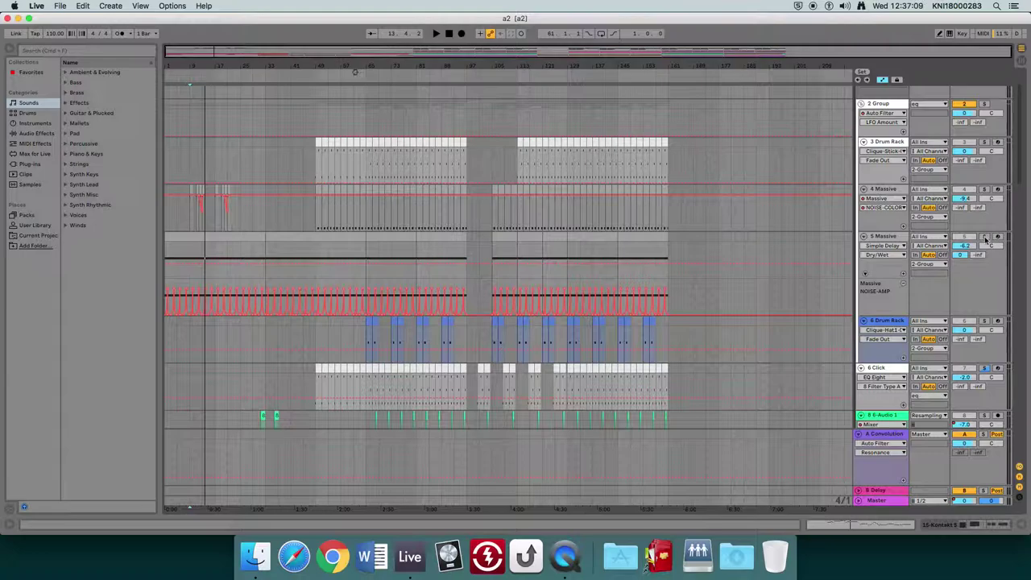
double_click(882, 237)
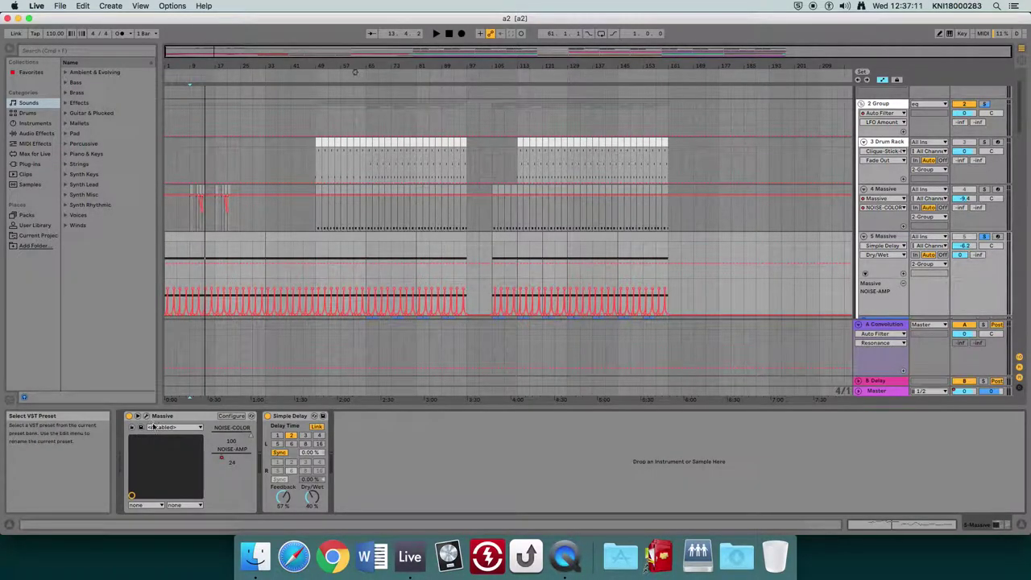
left_click(186, 368)
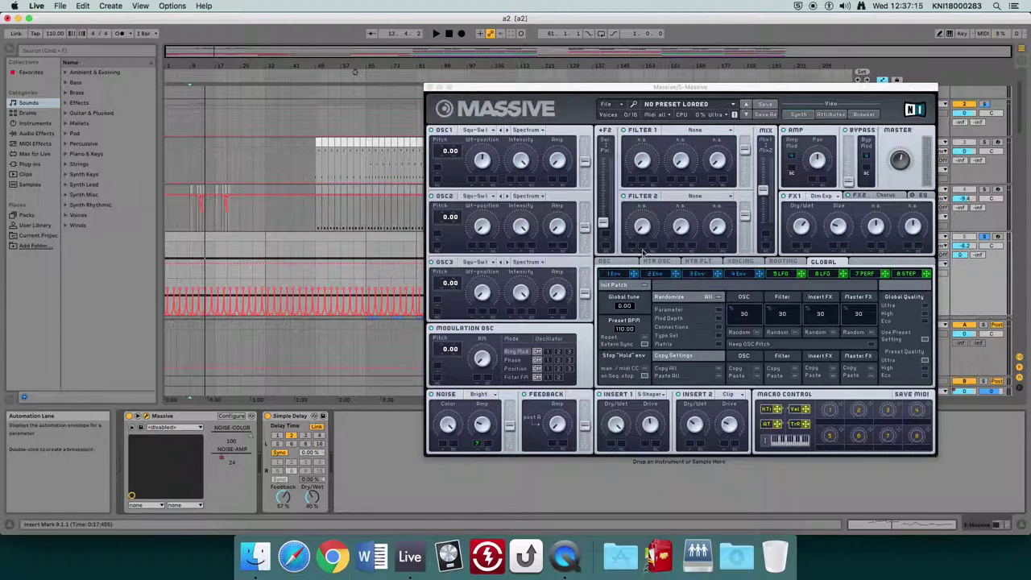
left_click(863, 274)
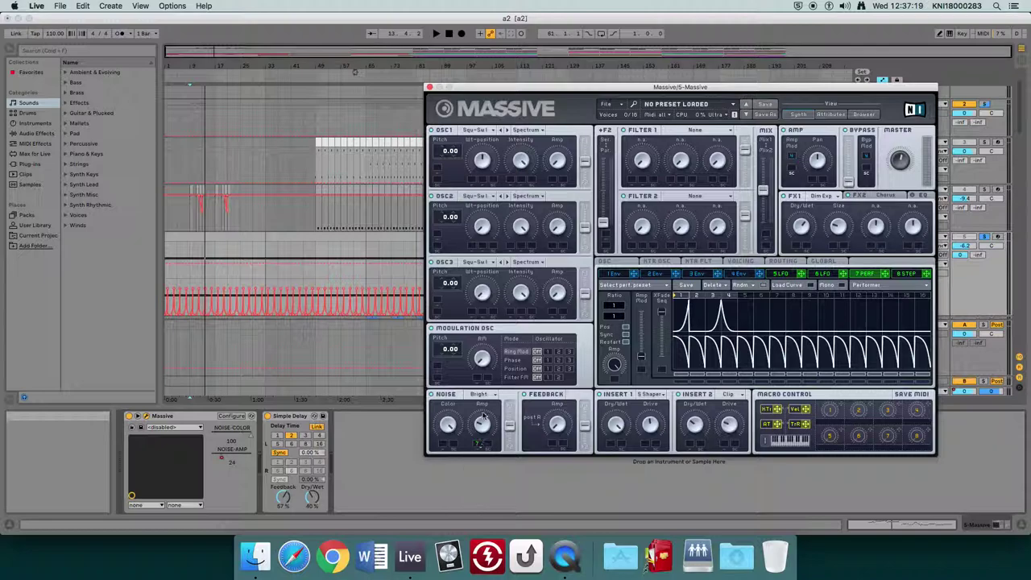
left_click(430, 87)
- Switch track 5's automation lane to Mixer Track Volume, play from bar 5, and hide Detail View
scroll(300, 257, "down", 2)
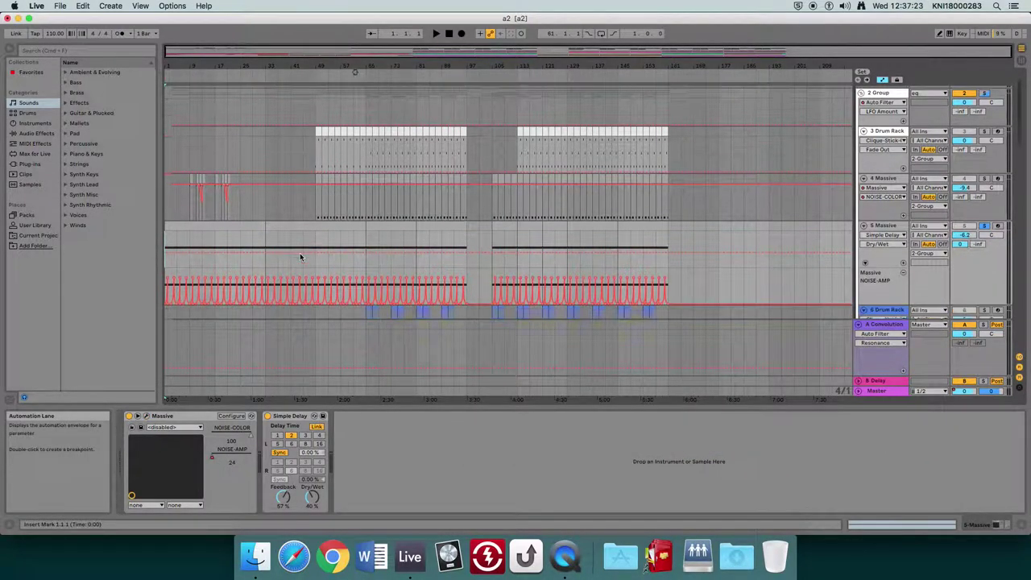
scroll(300, 257, "down", 1)
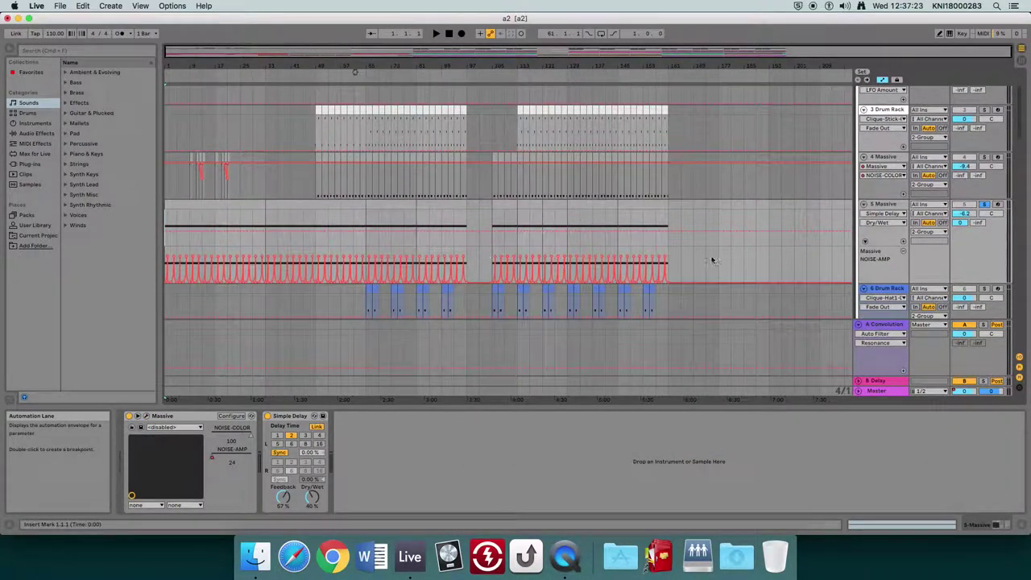
left_click(972, 216)
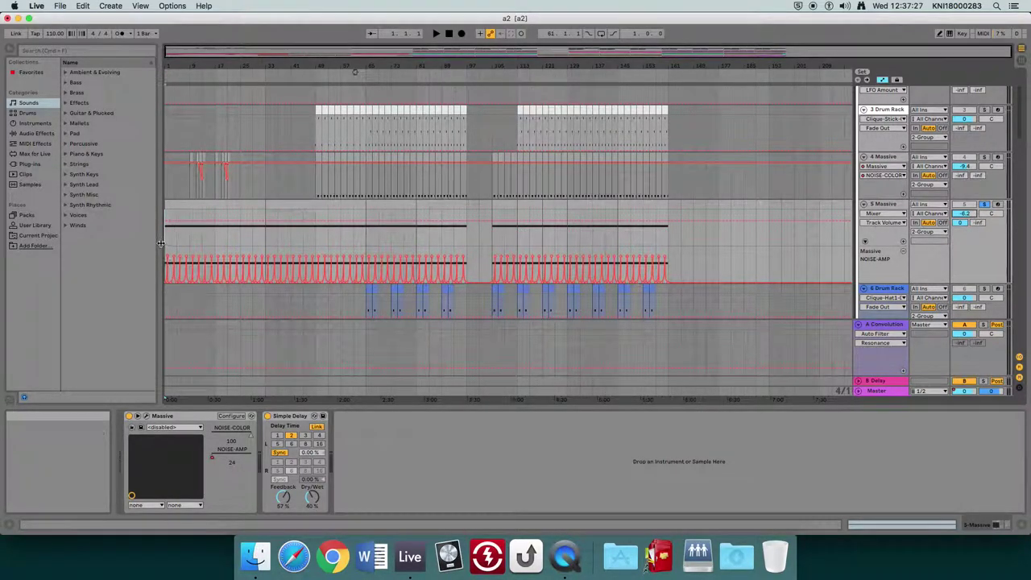
left_click(169, 242)
key("space")
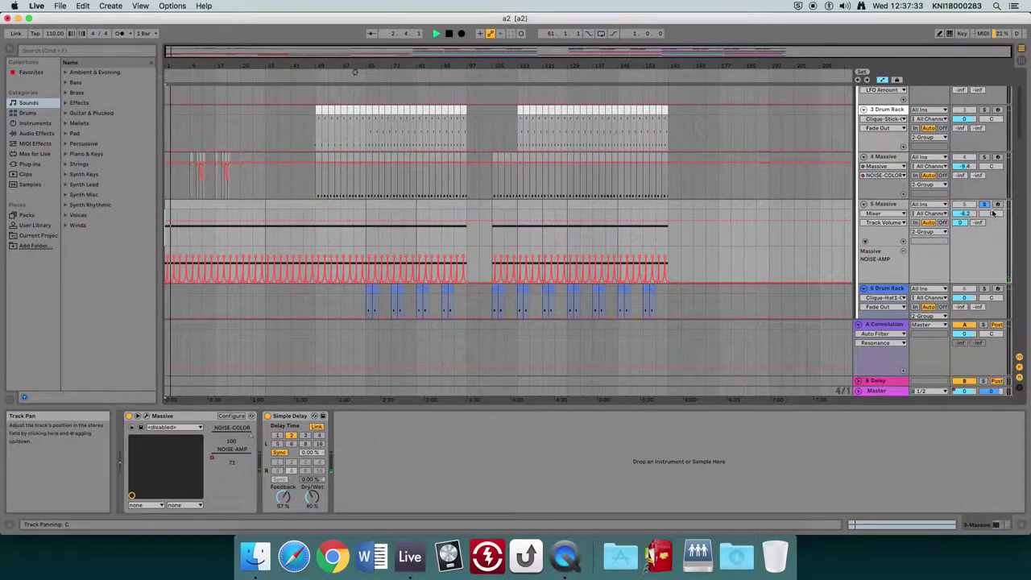
key("XF86AudioRaiseVolume")
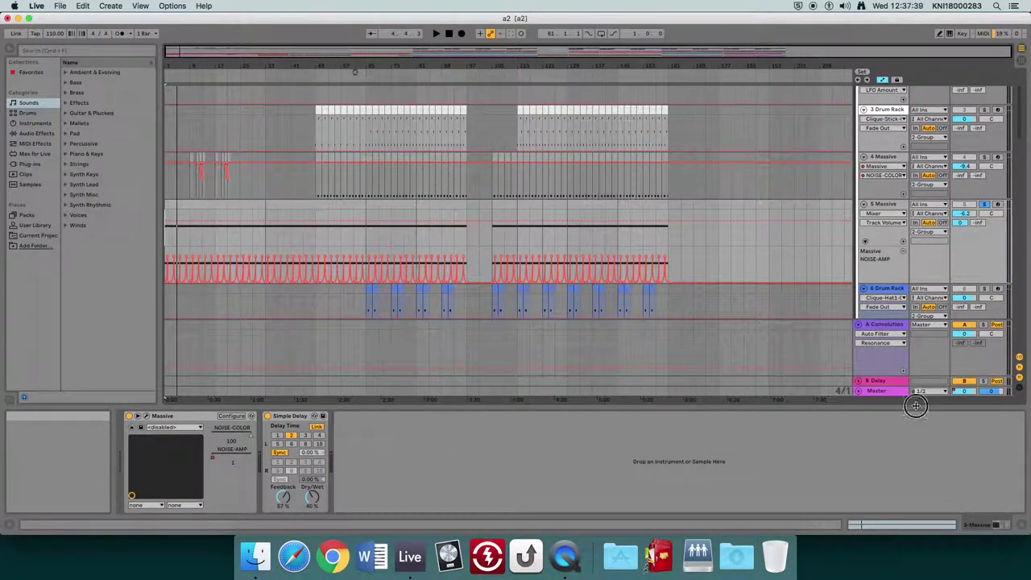
key("super+alt+l")
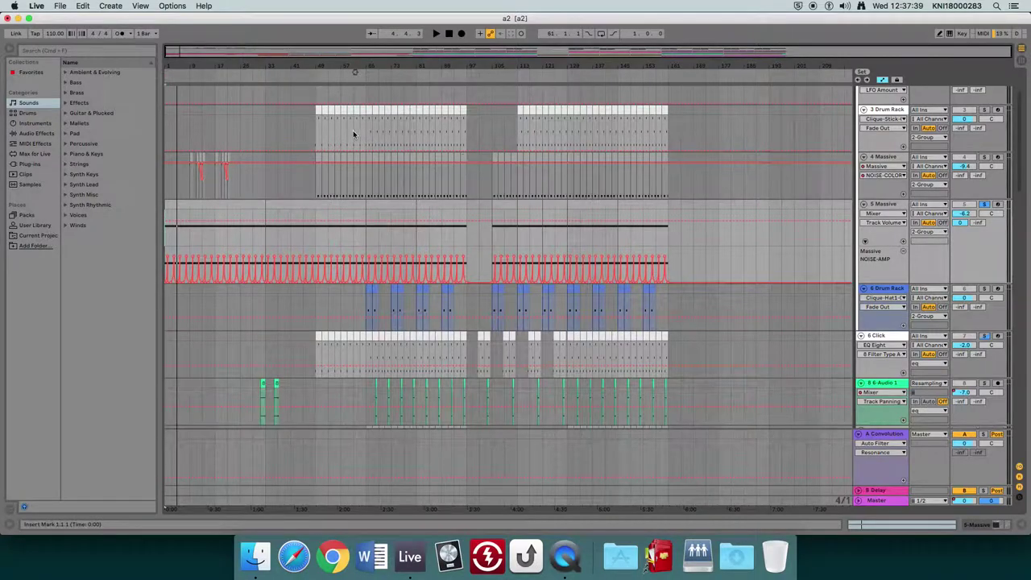
- Zoom the timeline in and play the arrangement from bar 9
left_click(191, 178)
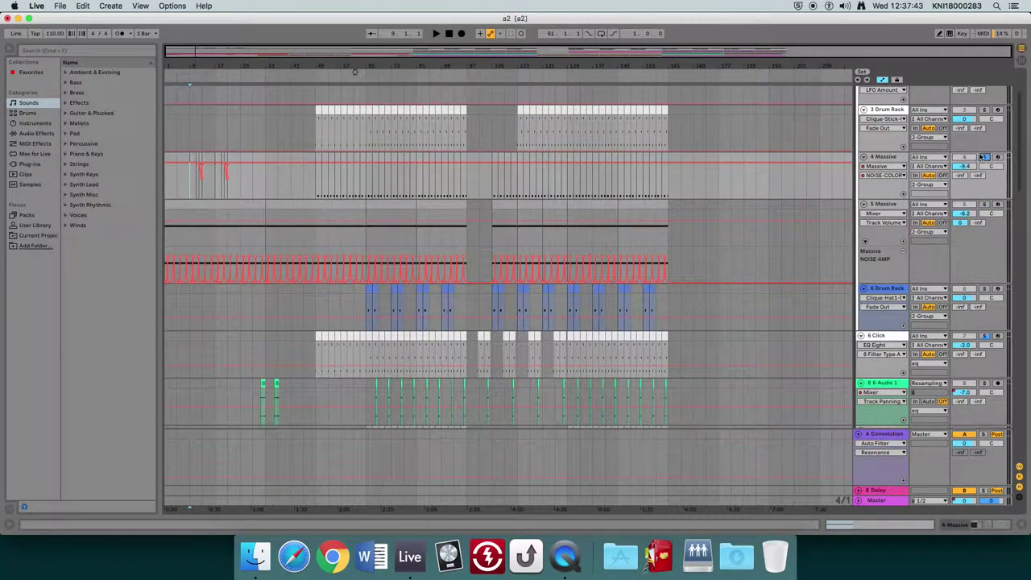
left_click_drag(242, 67, 241, 113)
key("space")
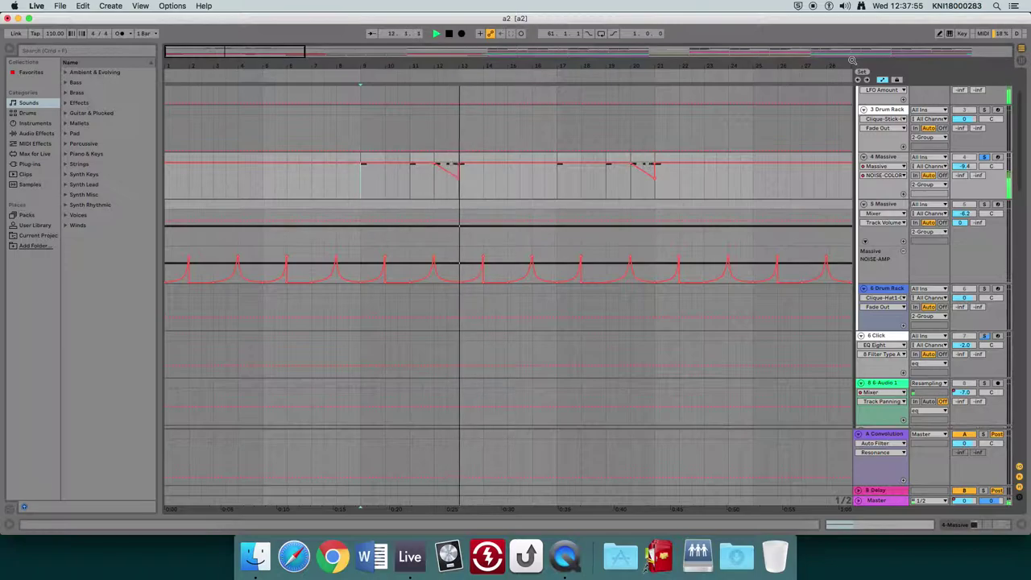
- Inspect the 2 Group track's Auto Filter and Reverb, hide them, and zoom out across the whole song
left_click_drag(288, 50, 476, 51)
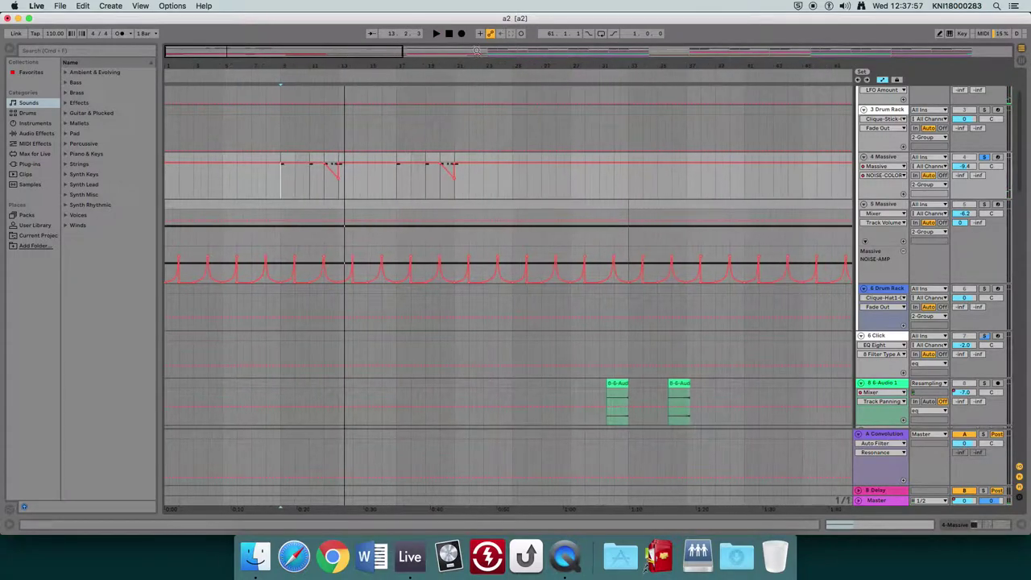
scroll(886, 138, "up", 5)
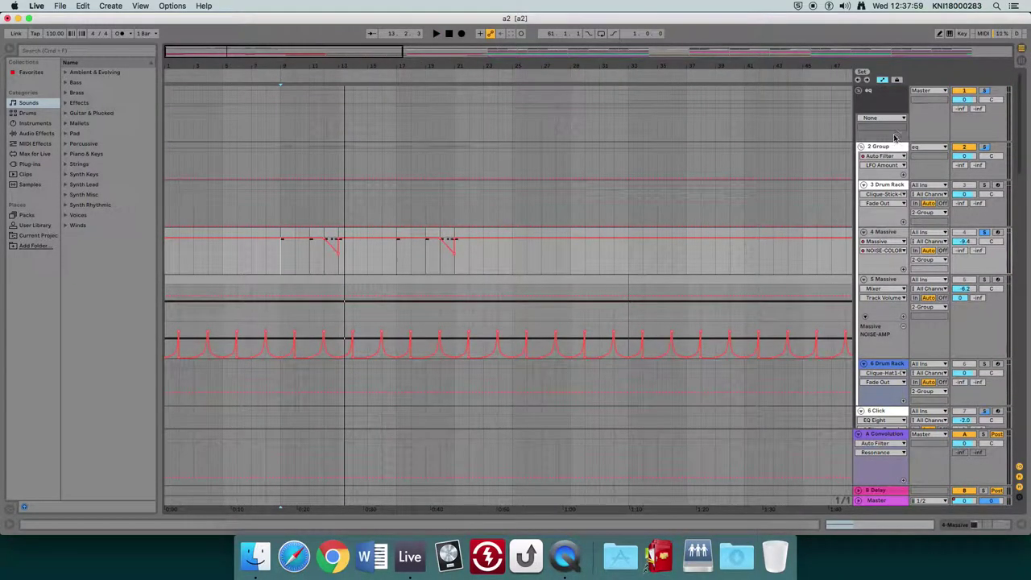
double_click(893, 146)
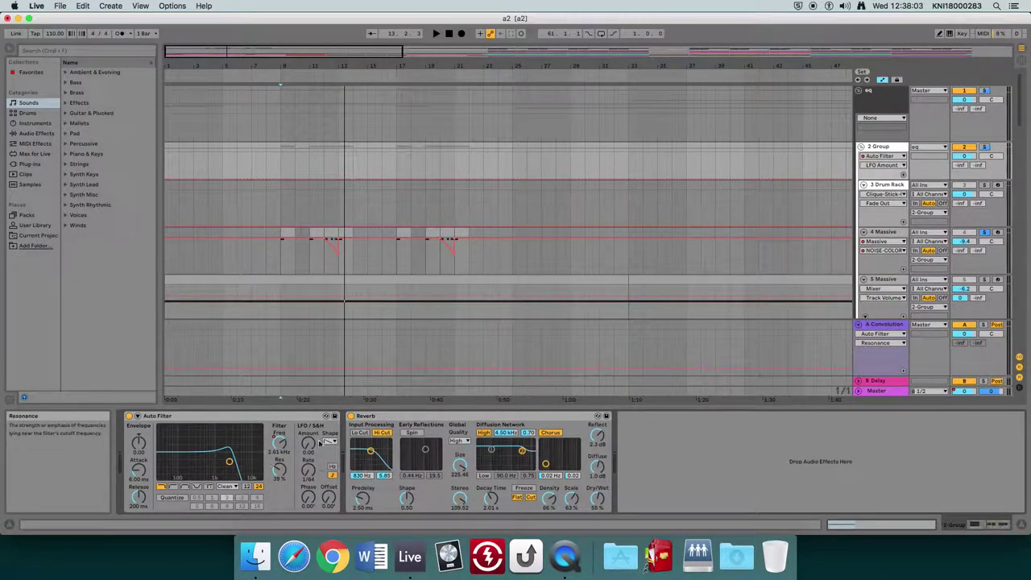
left_click_drag(338, 405, 339, 516)
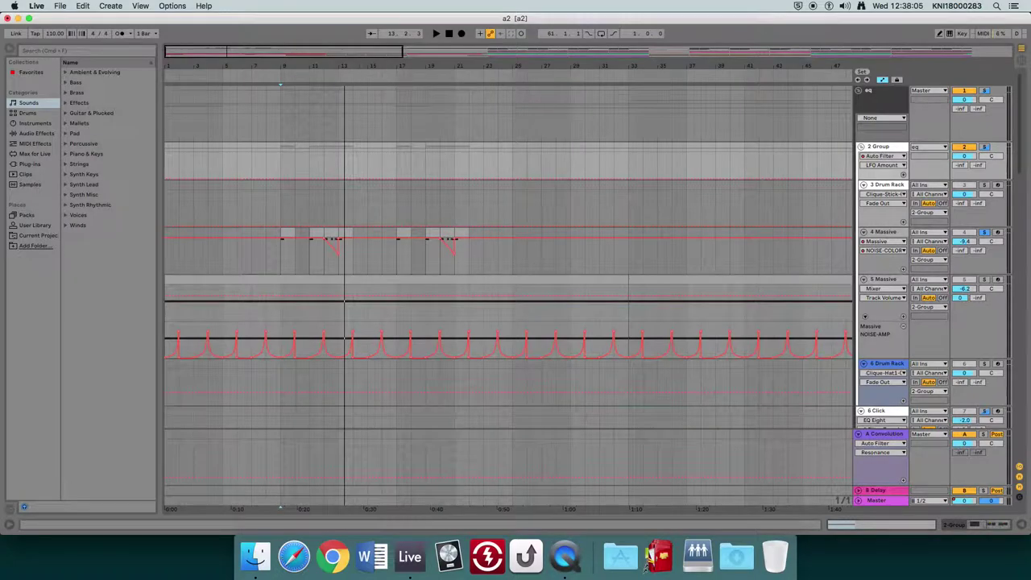
key("minus")
- Audition the fx1 track's effect chain, then play the 17 Operator part from bar 17
scroll(820, 336, "down", 5)
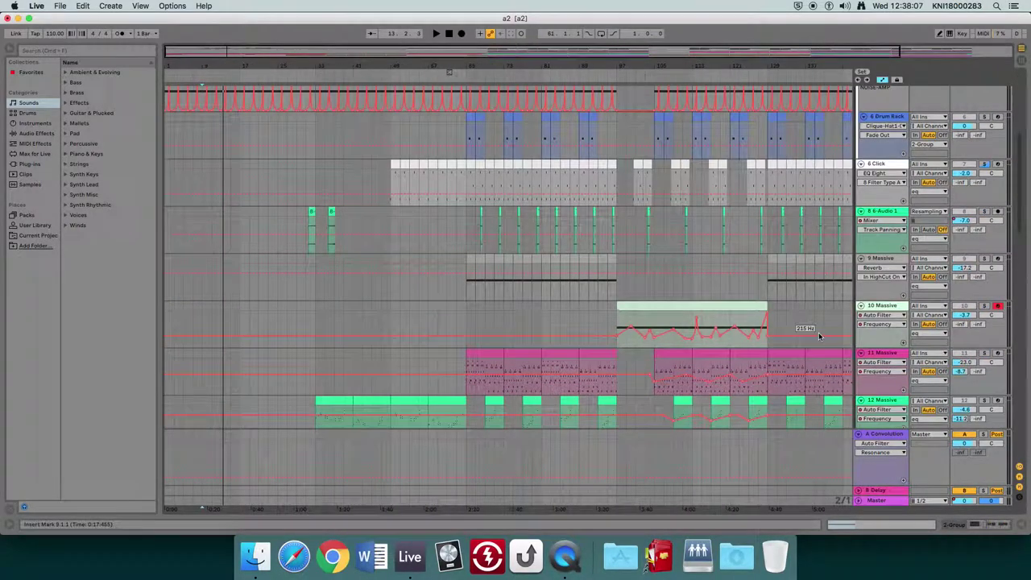
scroll(820, 336, "down", 10)
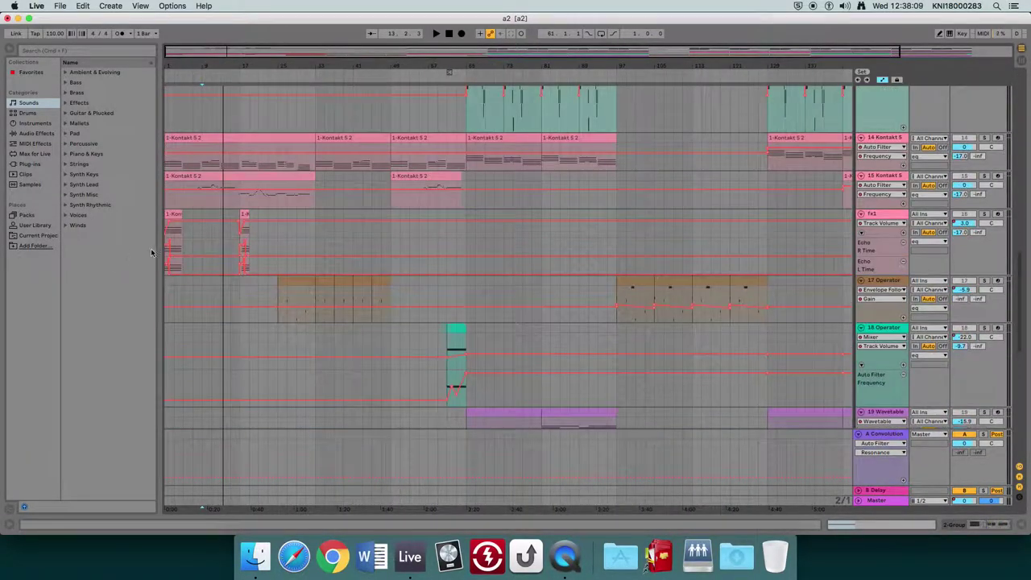
left_click(167, 280)
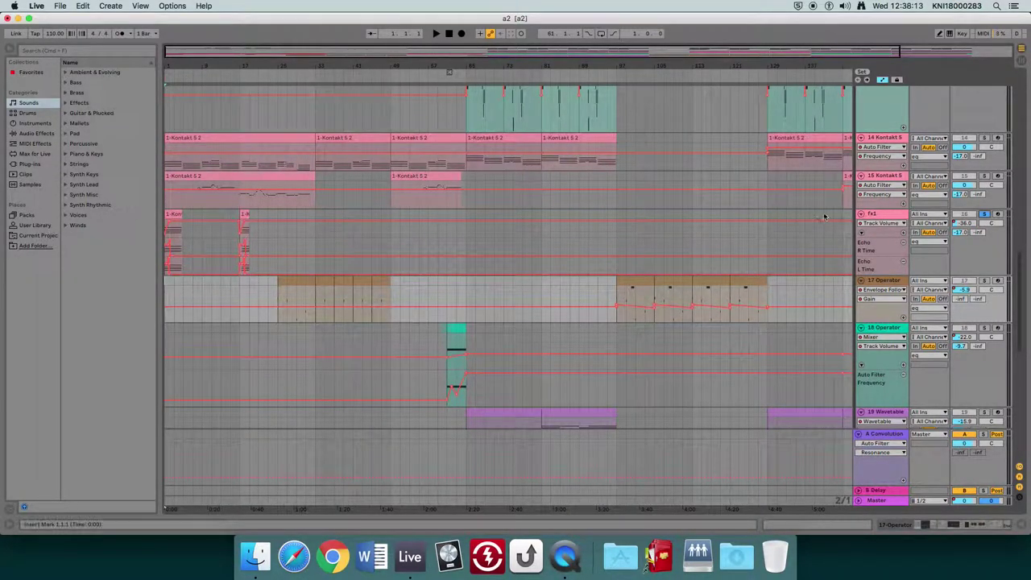
double_click(879, 215)
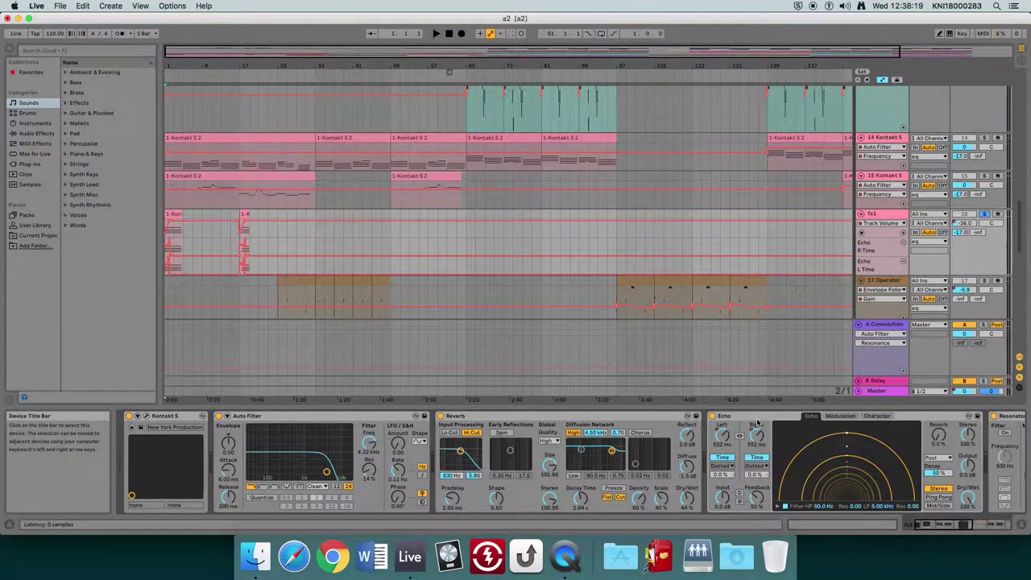
key("space")
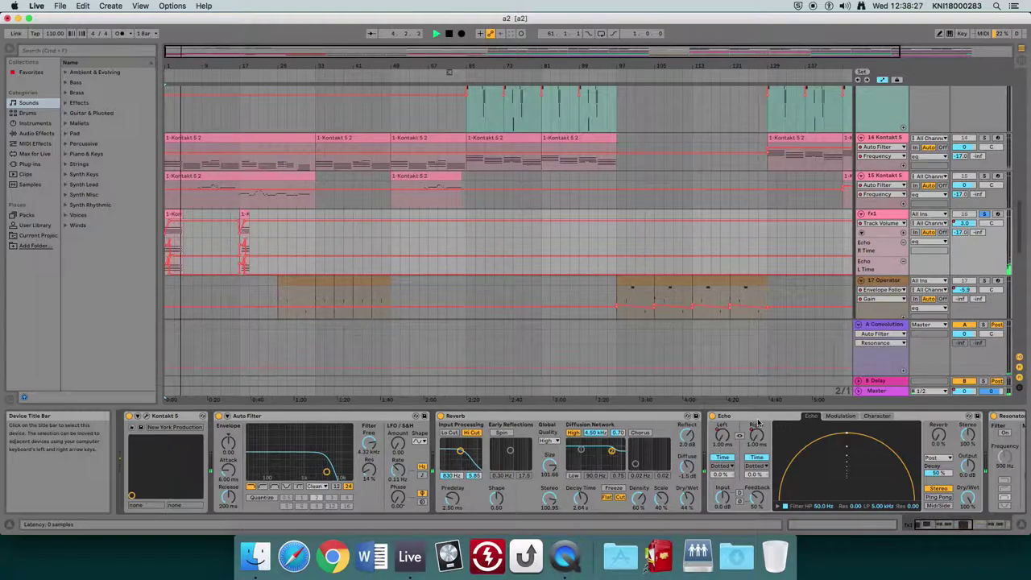
left_click(241, 284)
key("space")
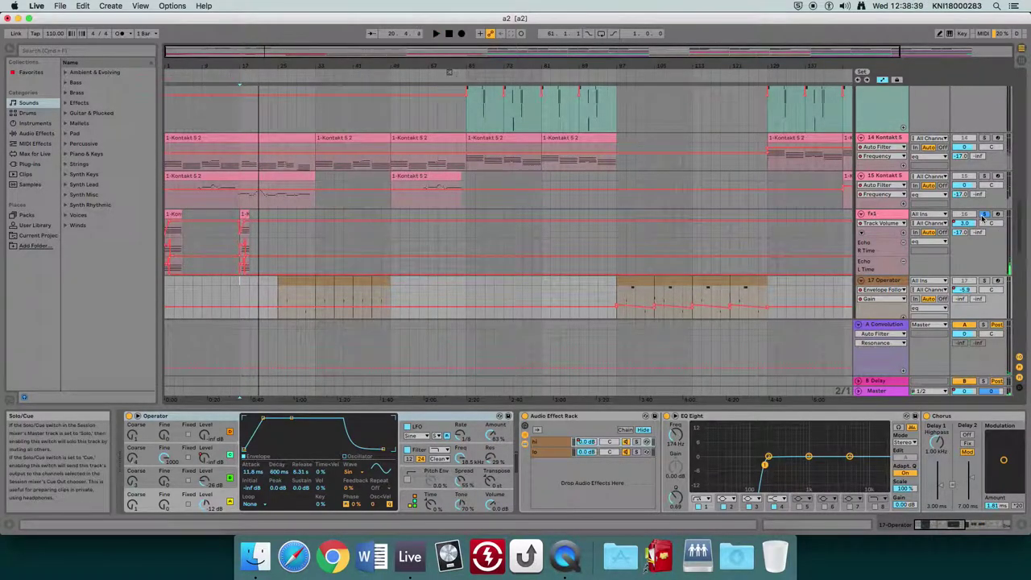
- Reveal track 20 Operator's automation lanes and review its Operator and Compressor devices
key("super+alt+l")
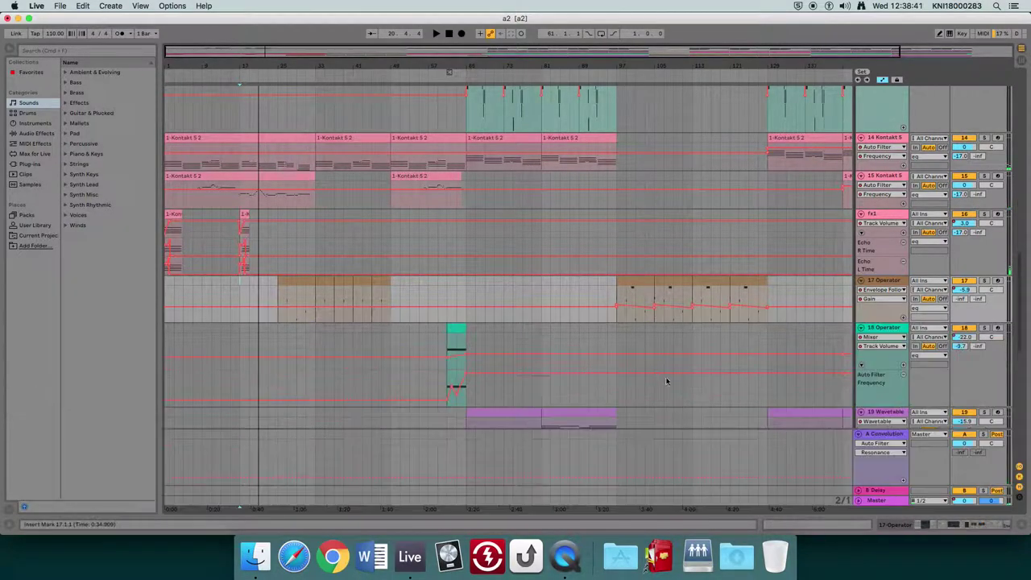
scroll(620, 368, "down", 3)
scroll(621, 368, "up", 1)
key("u")
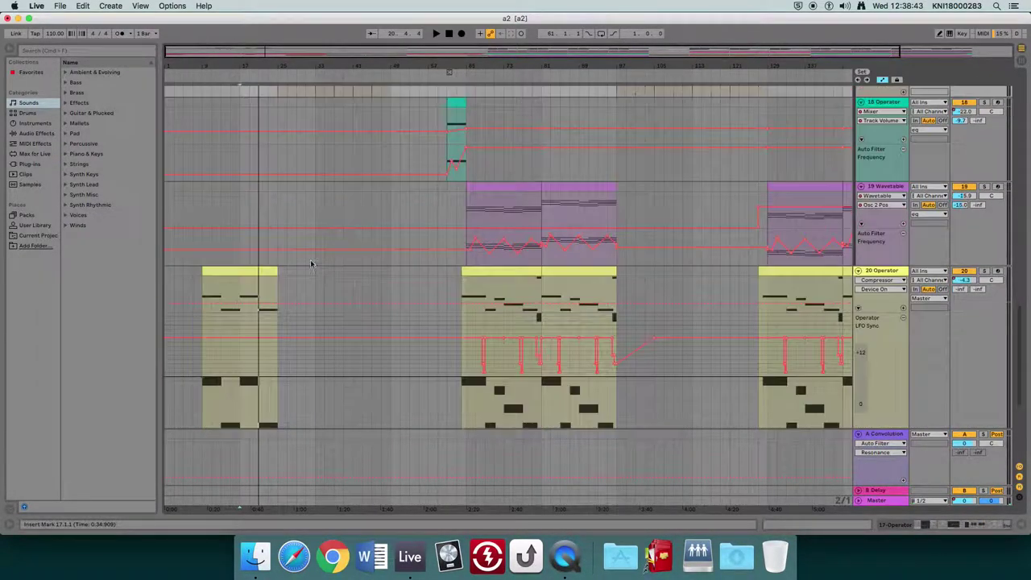
scroll(311, 265, "down", 4)
left_click(196, 160)
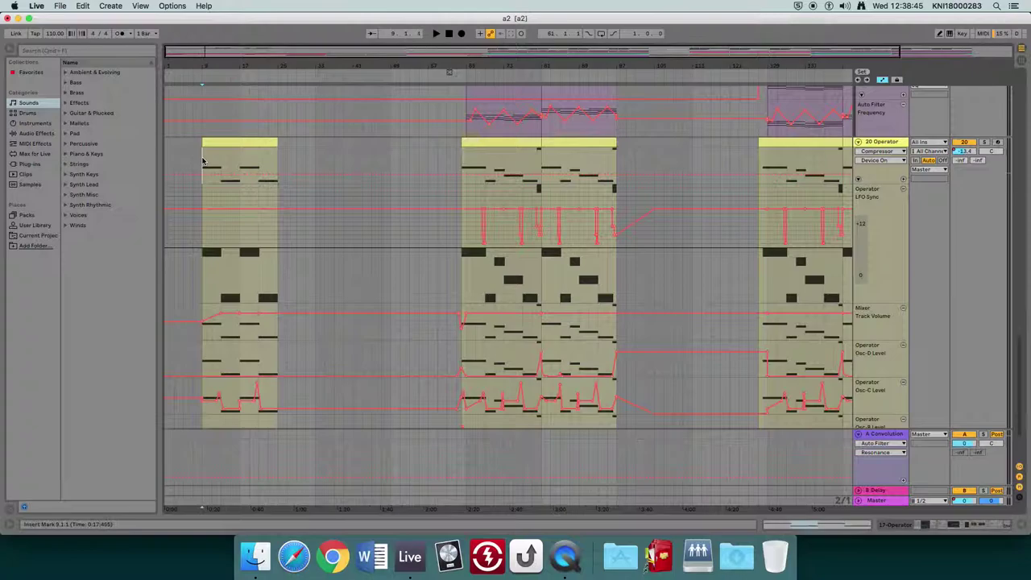
double_click(892, 142)
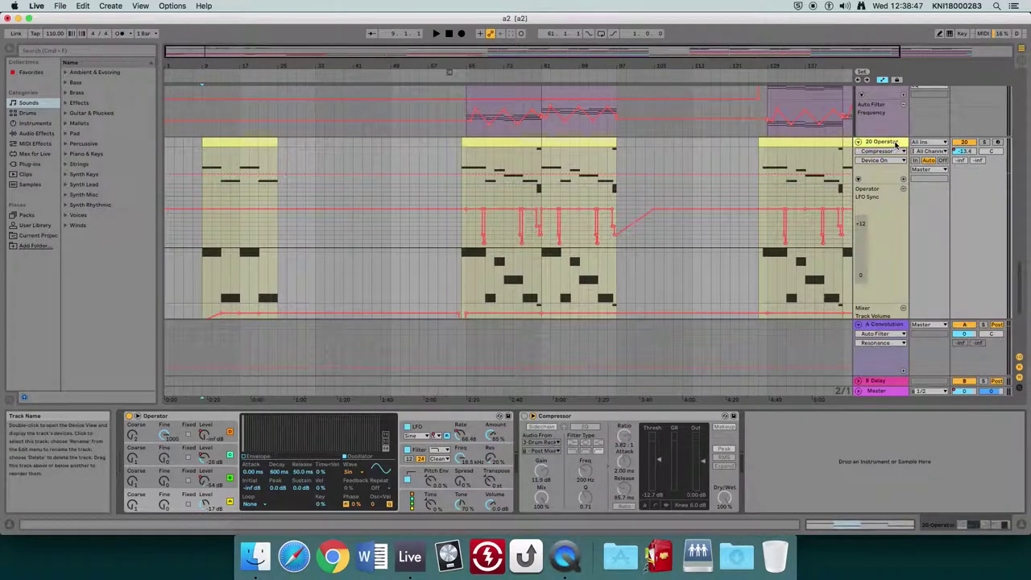
scroll(691, 184, "down", 3)
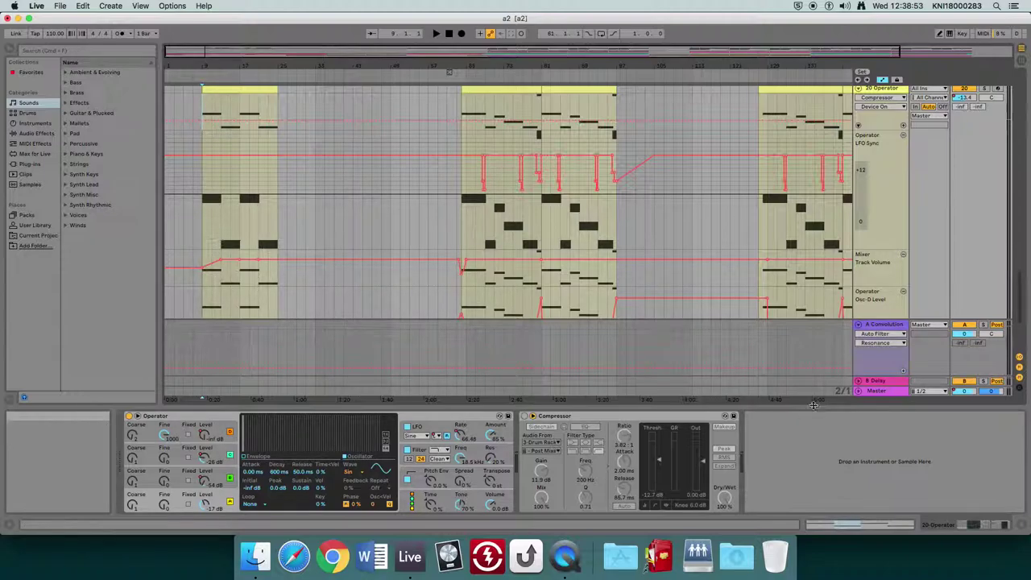
left_click_drag(814, 407, 814, 516)
scroll(903, 199, "up", 1)
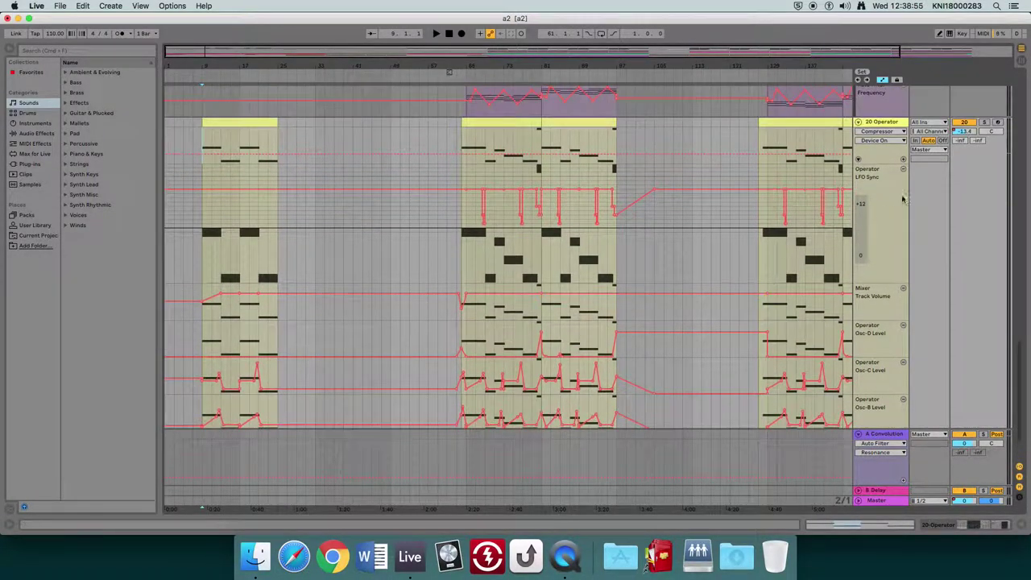
scroll(295, 298, "down", 1)
- Play track 20's automated passage from bar 9, restart from bar 19, then stop
key("space")
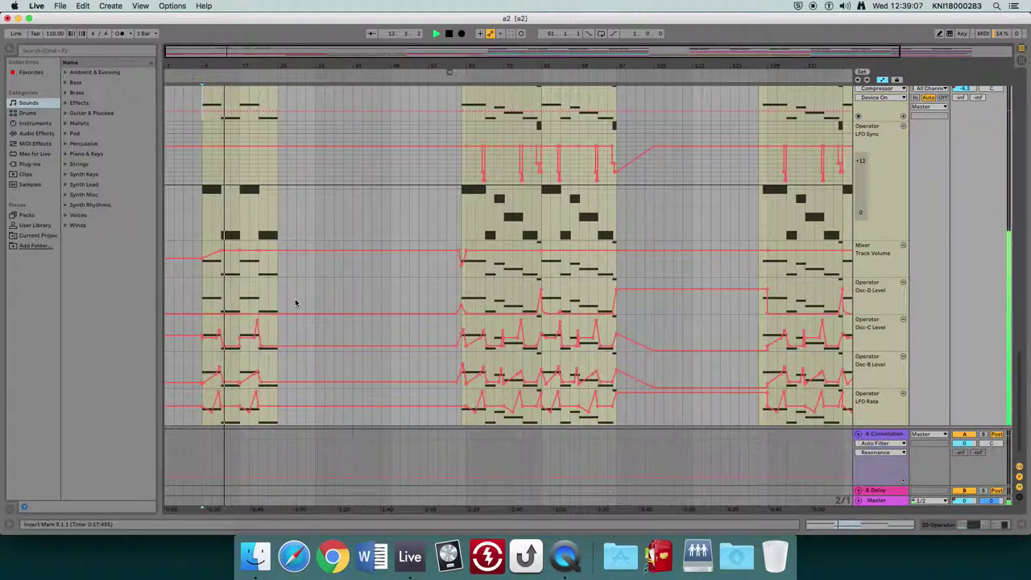
key("space")
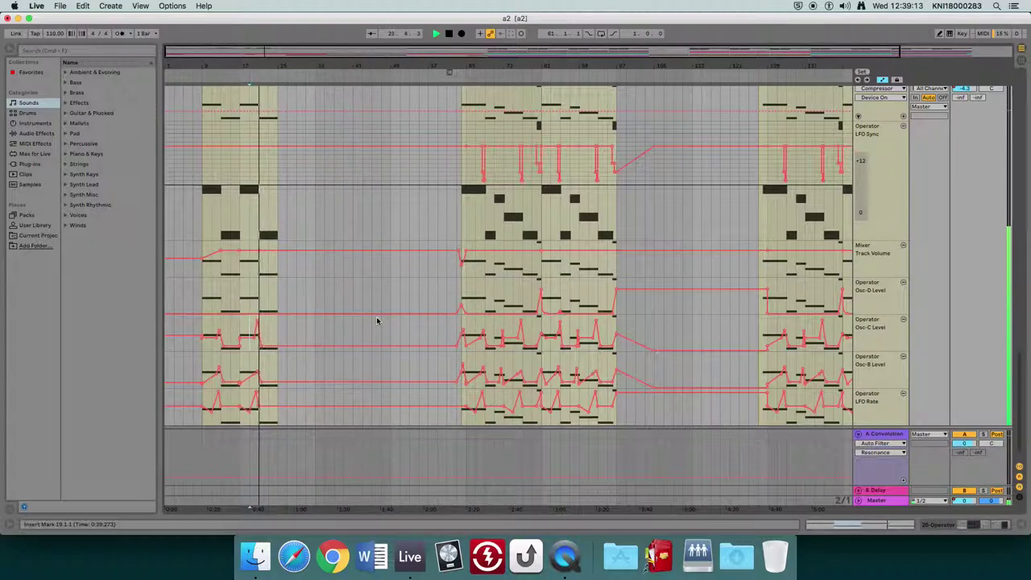
key("space")
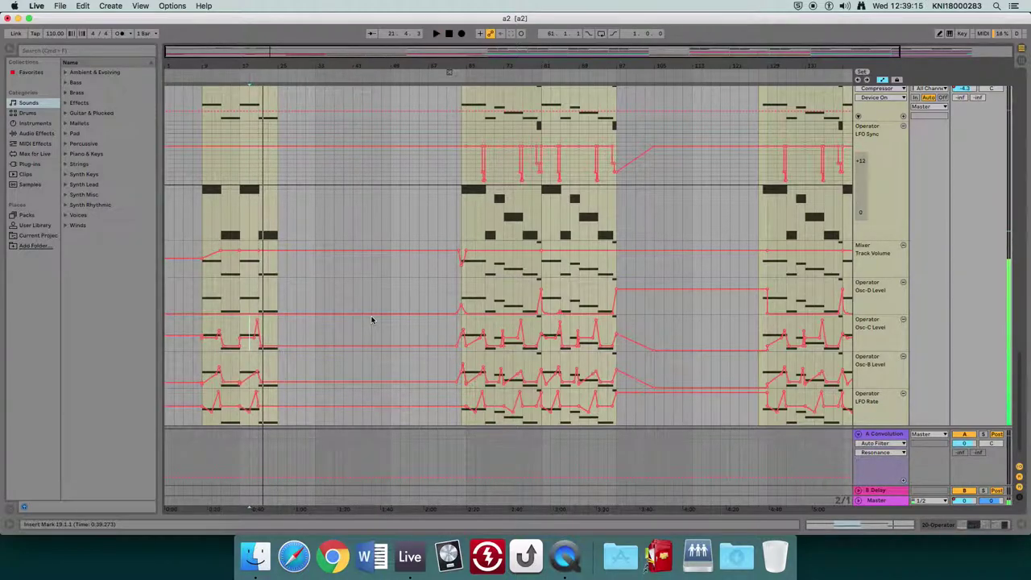
scroll(372, 320, "up", 5)
scroll(374, 319, "down", 4)
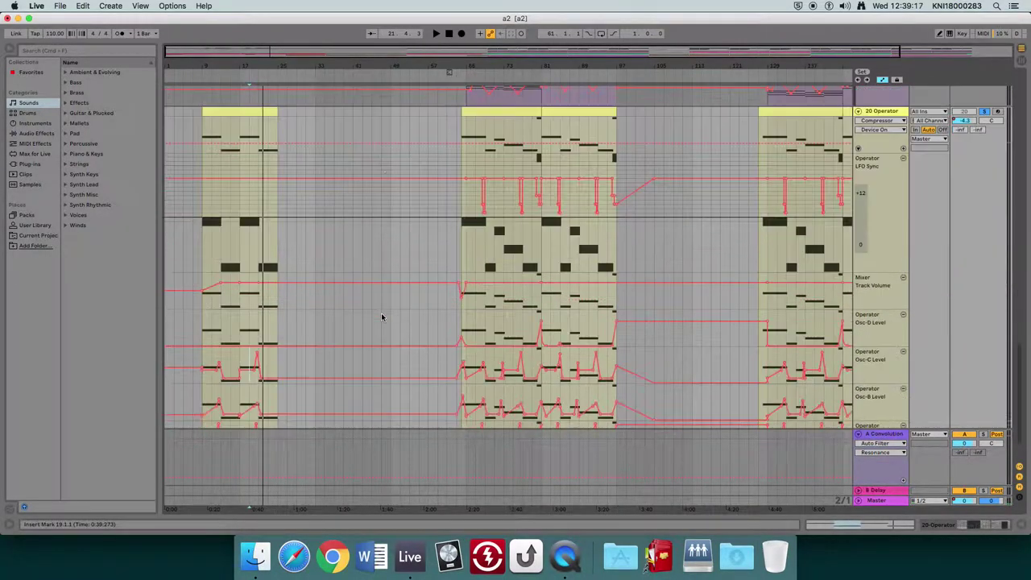
scroll(379, 318, "up", 10)
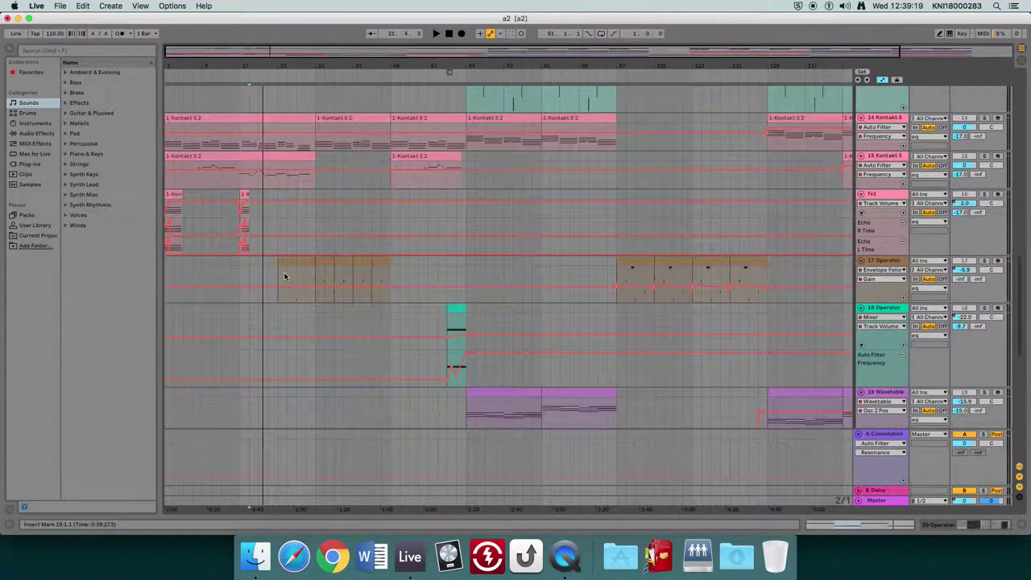
- Inspect the lo and hi chains of track 17 Operator's Audio Effect Rack
left_click(373, 278)
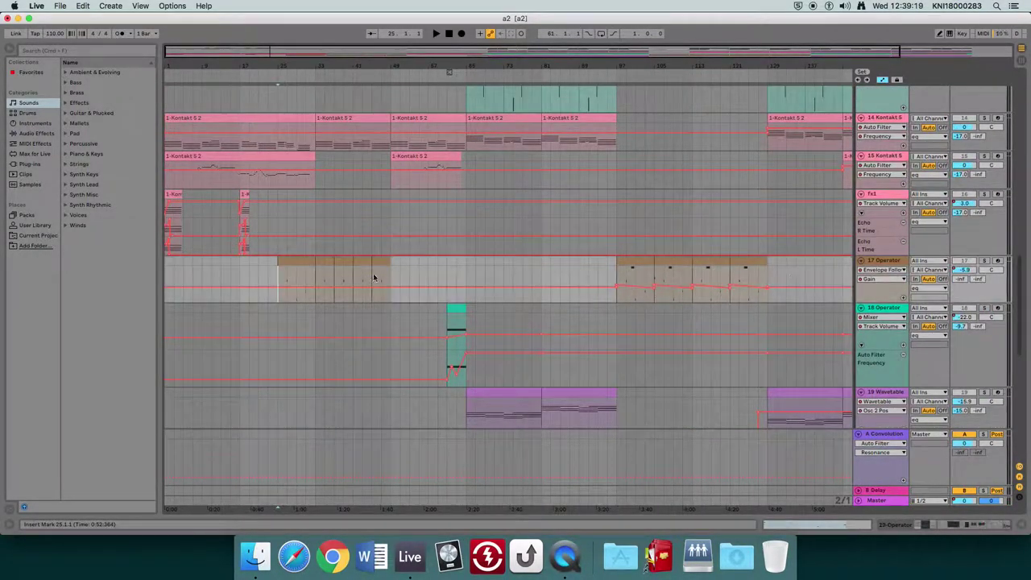
double_click(887, 265)
scroll(555, 285, "down", 3)
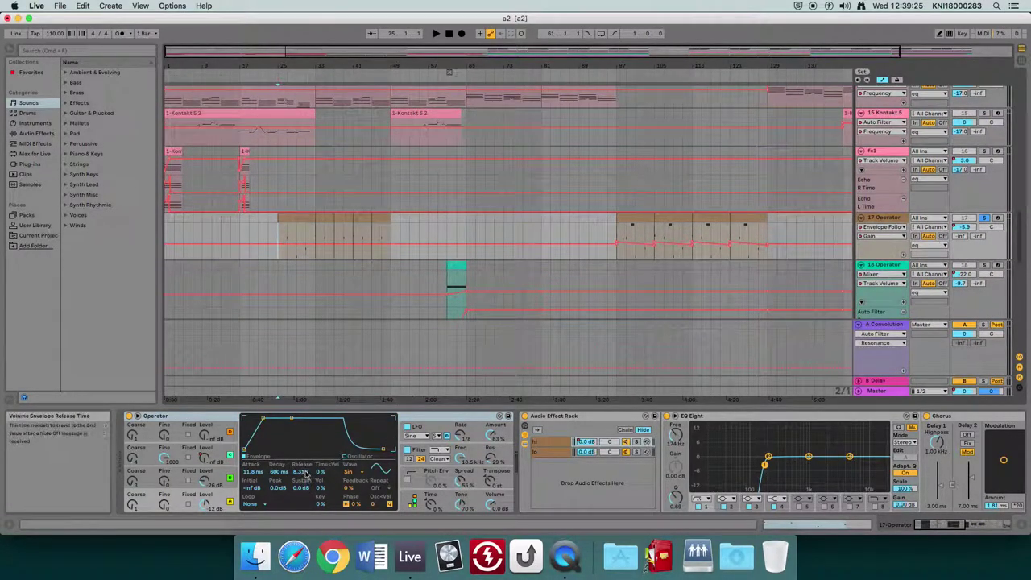
scroll(317, 336, "down", 2)
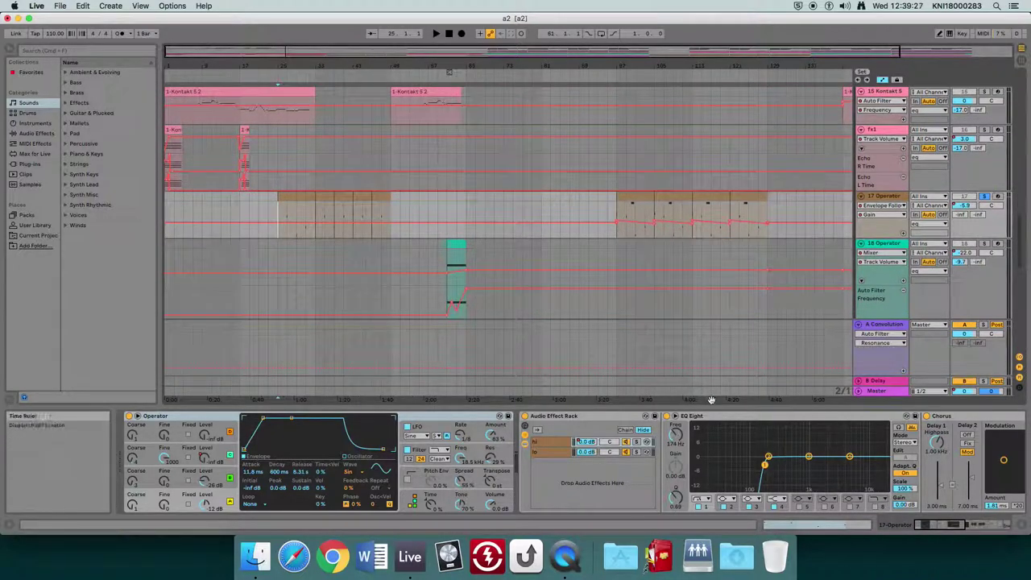
left_click(553, 451)
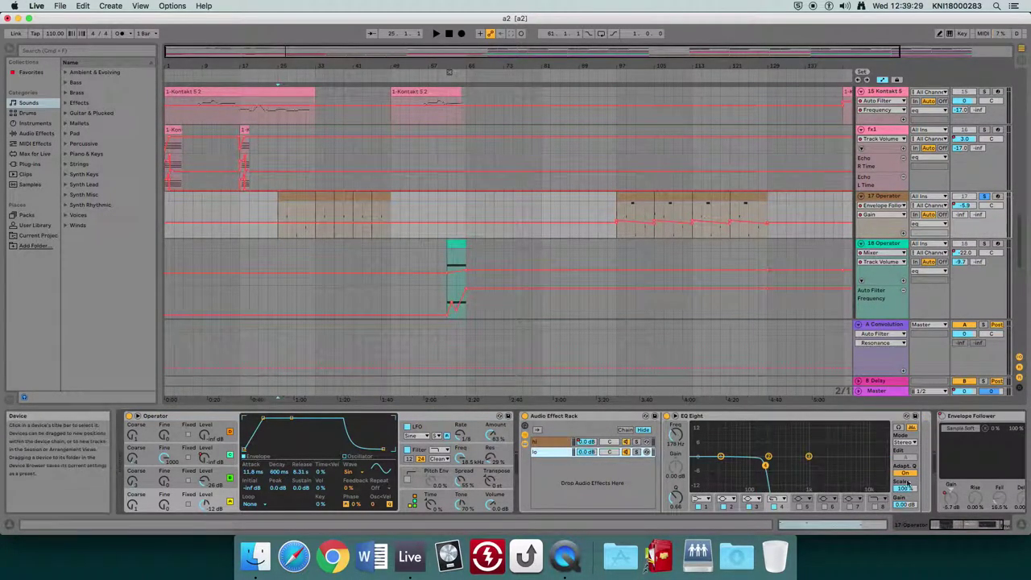
scroll(949, 534, "right", 2)
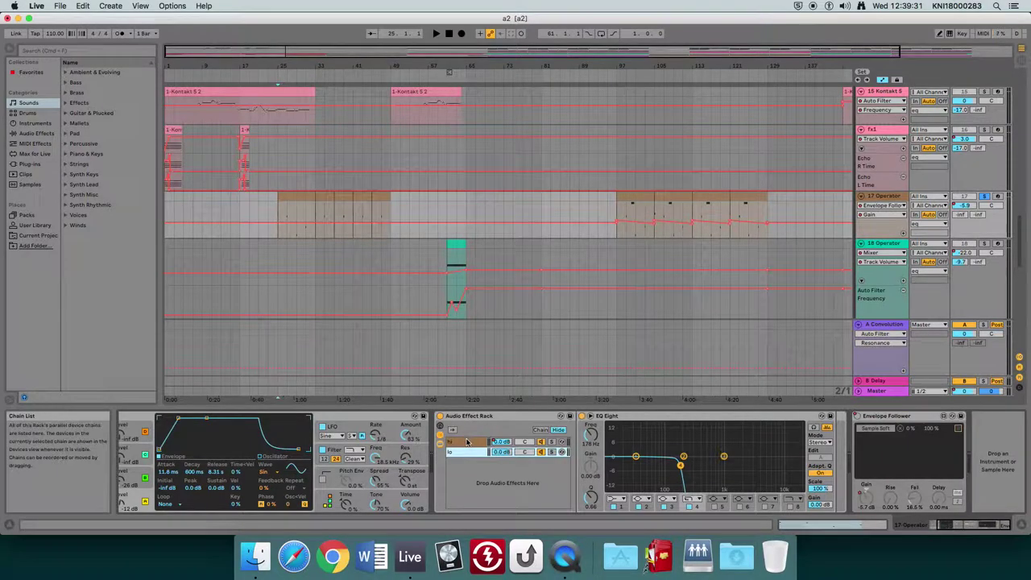
key("Up")
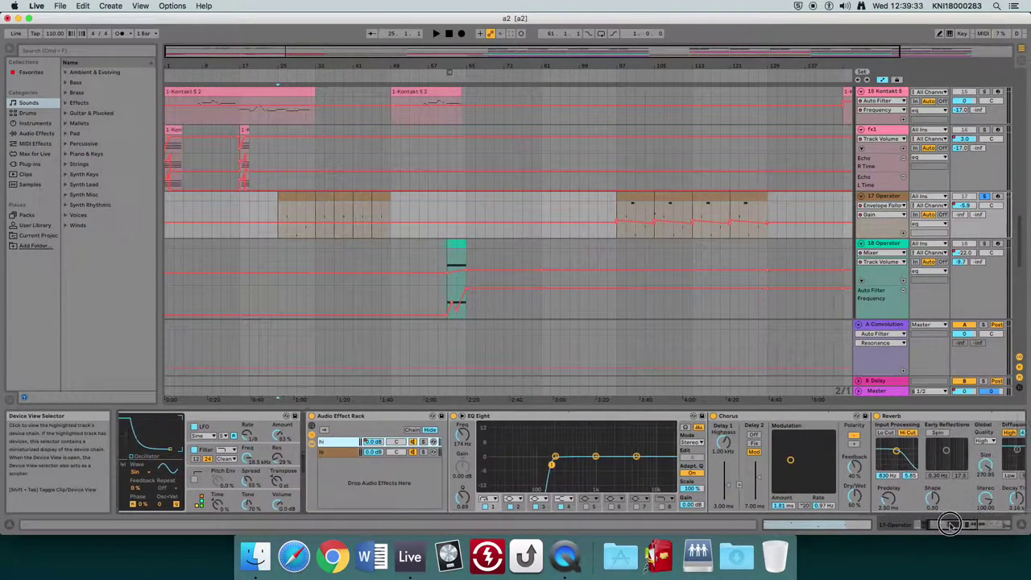
left_click_drag(950, 525, 974, 524)
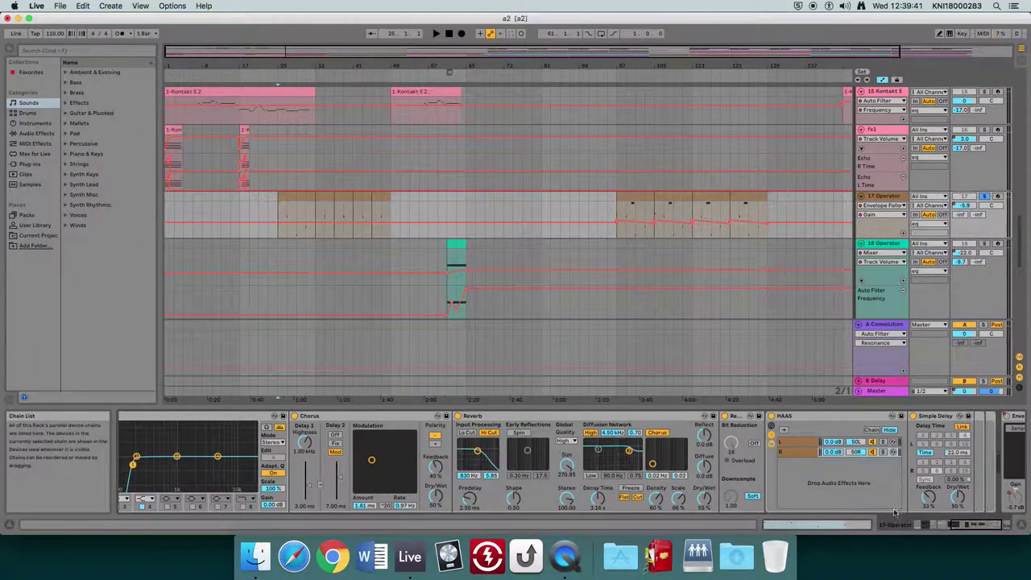
left_click_drag(954, 525, 927, 524)
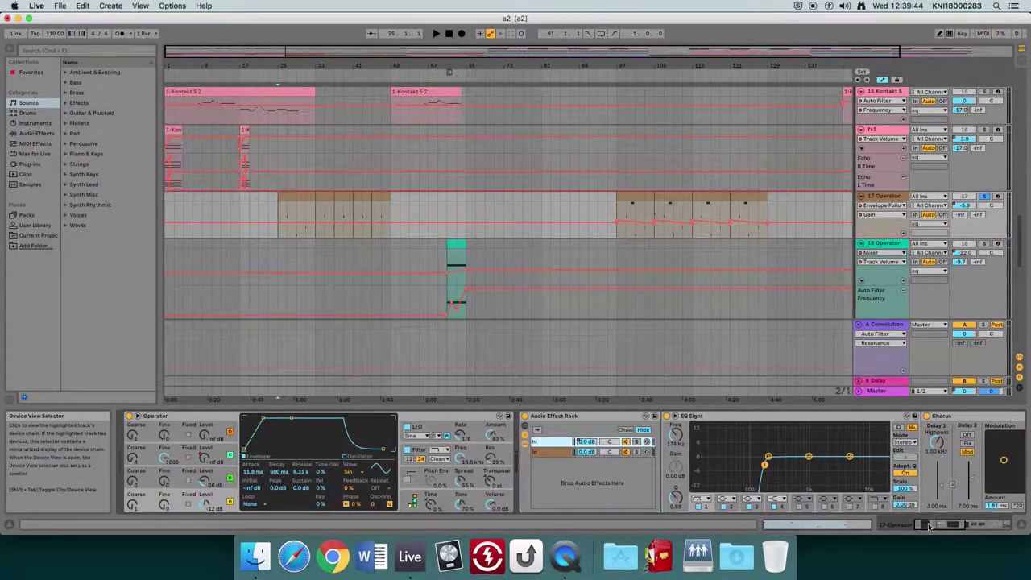
- Play from bar 25, collapse the device view, and bring tracks 6 to 13 into view
left_click(281, 213)
key("space")
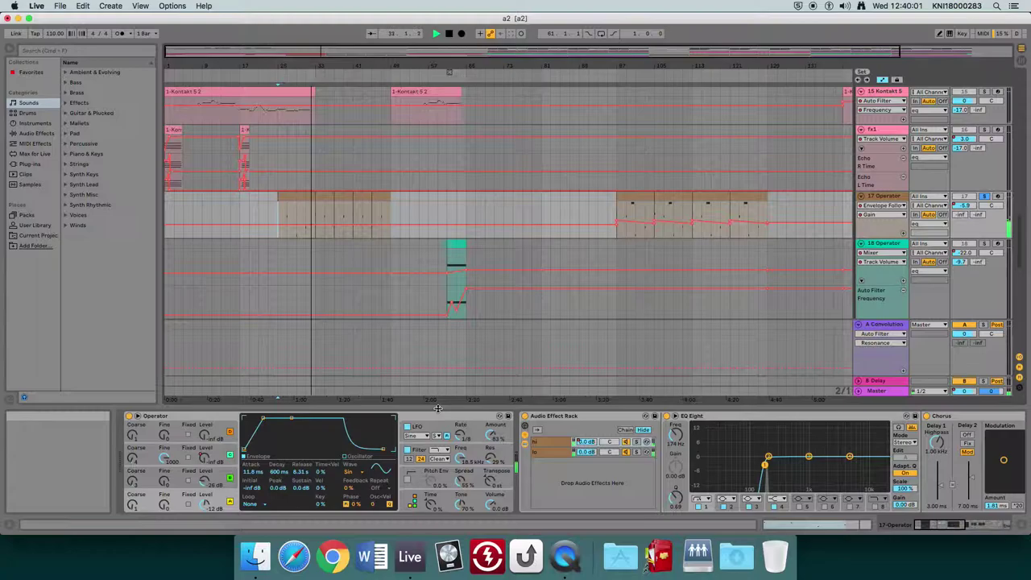
left_click_drag(437, 409, 439, 484)
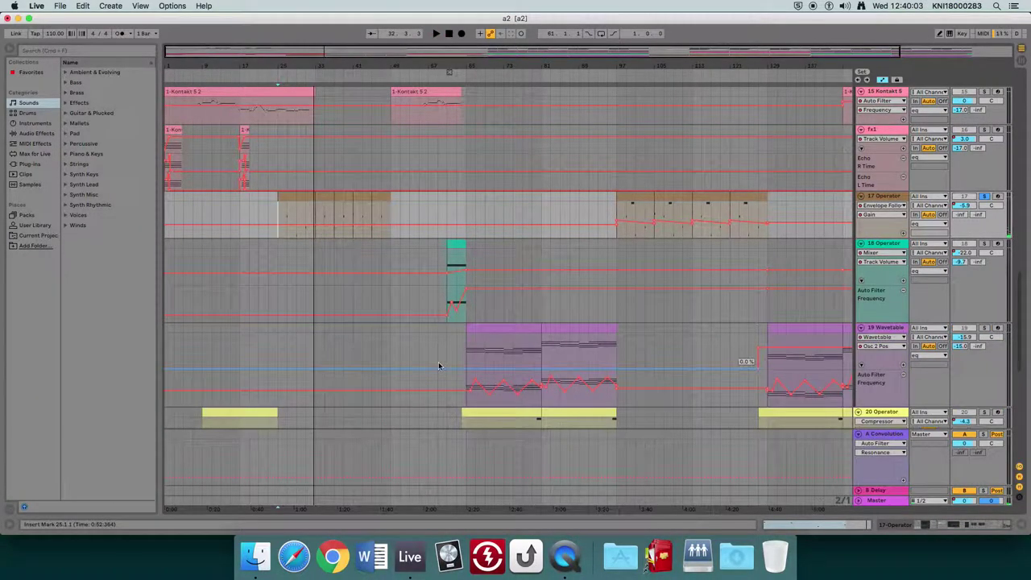
scroll(439, 367, "up", 4)
scroll(439, 367, "up", 8)
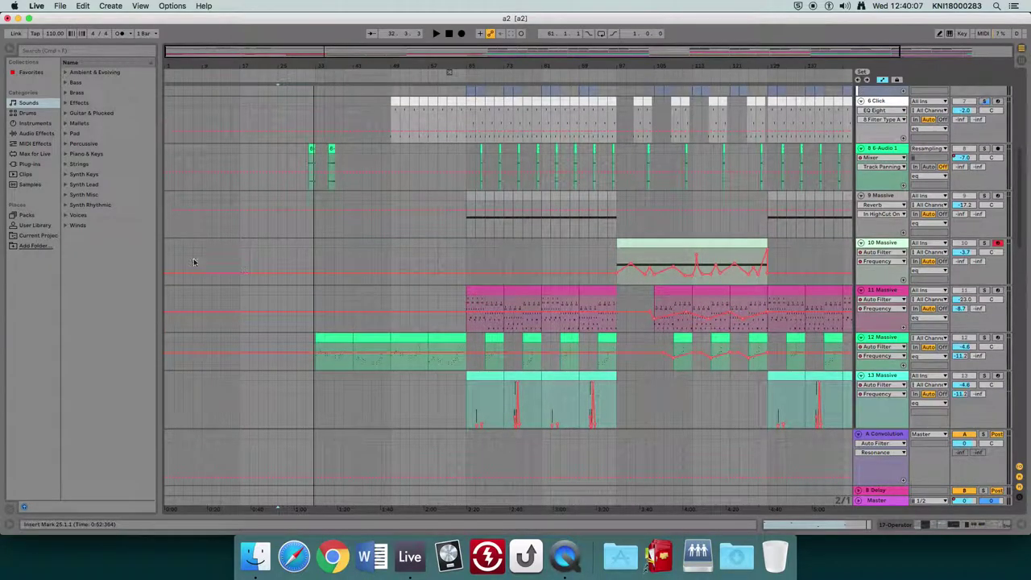
- View track 12 Massive rack's dry and wetgrain Grain Delay chains while playing from bar 33
left_click(315, 288)
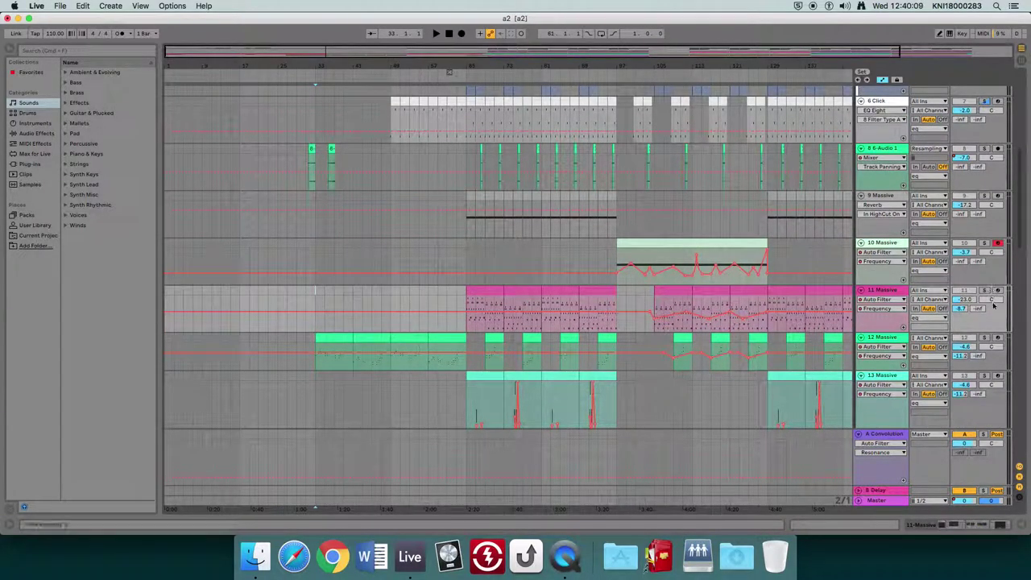
double_click(909, 338)
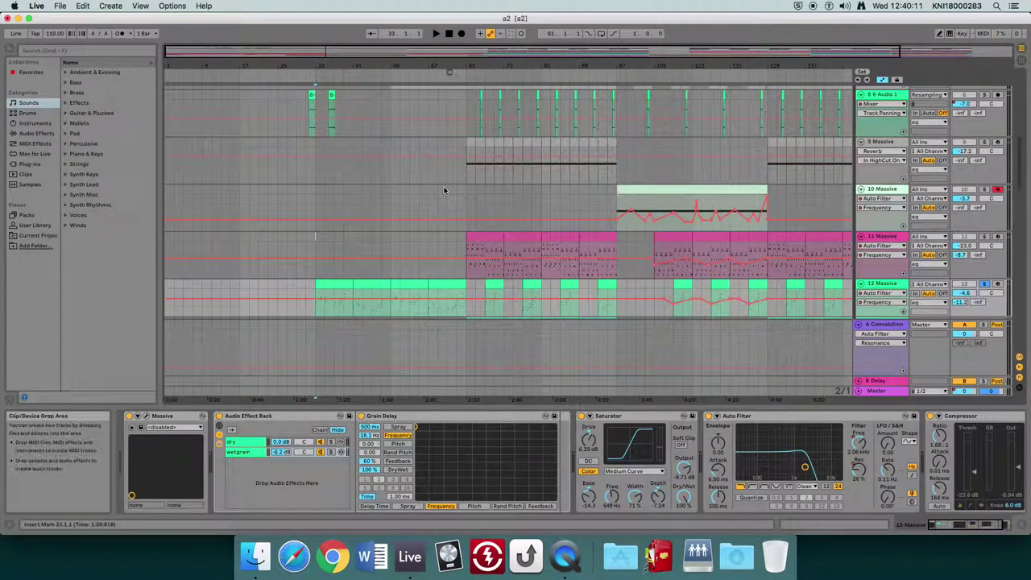
left_click_drag(973, 526, 973, 525)
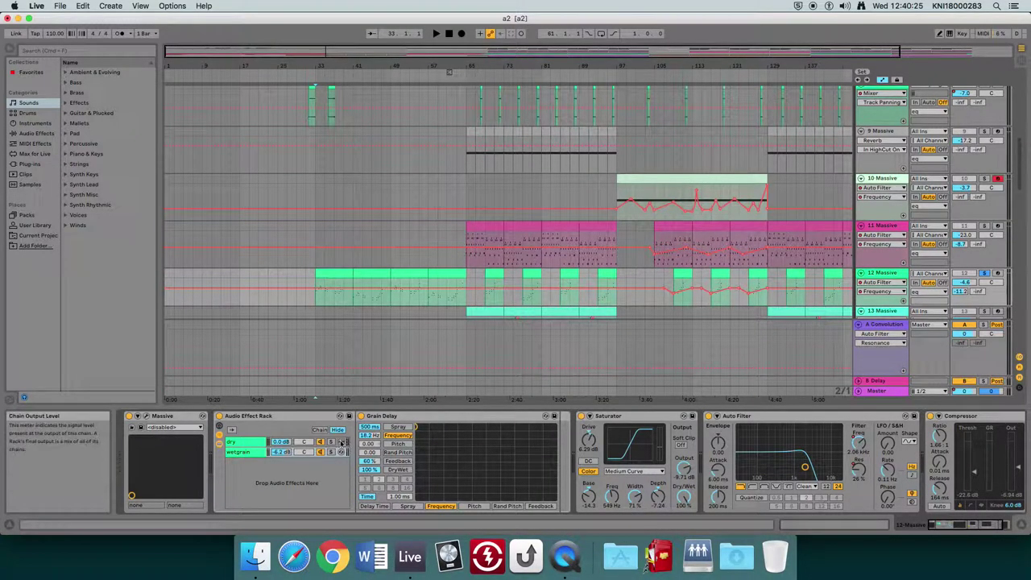
left_click(330, 443)
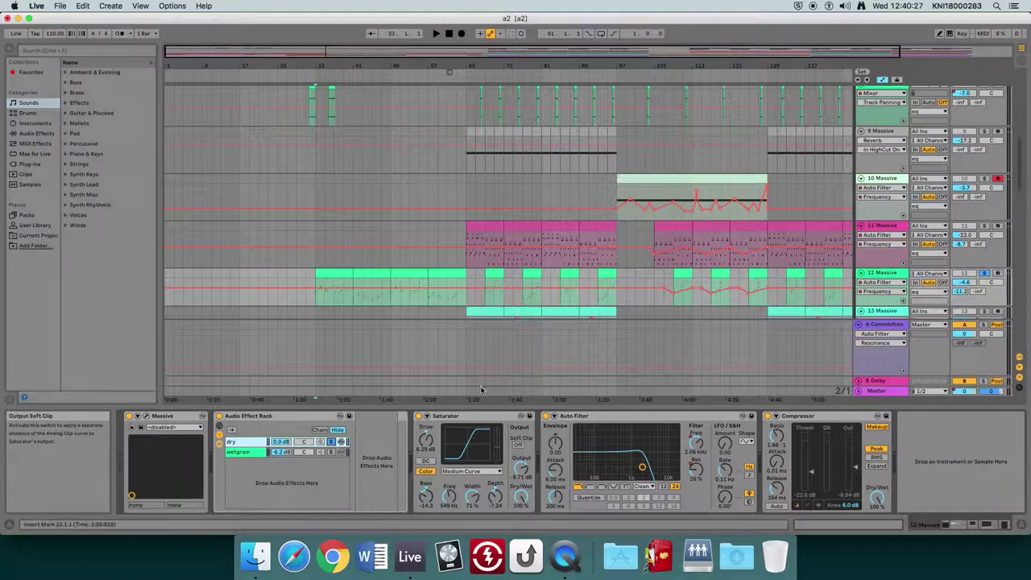
key("space")
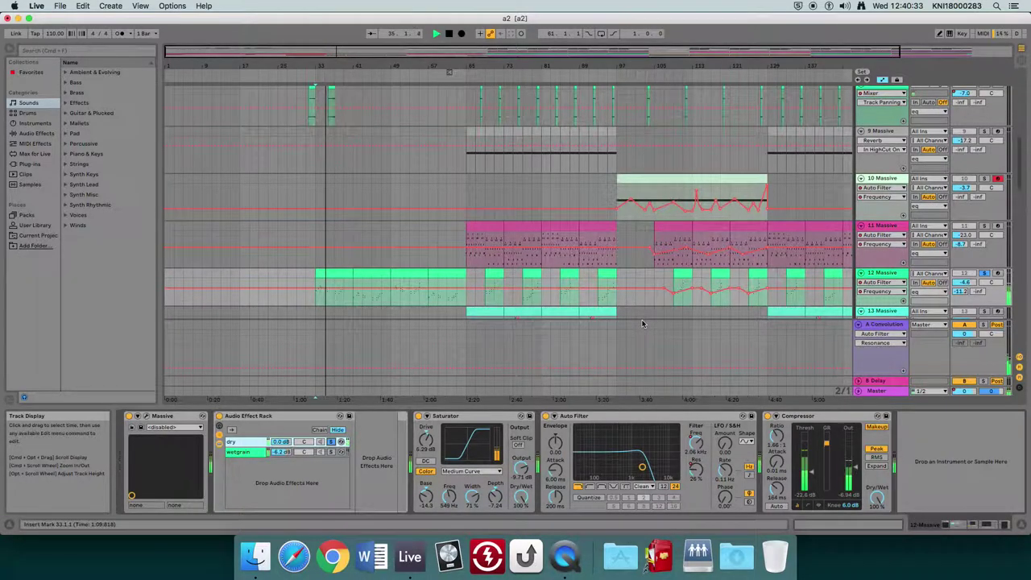
left_click(335, 455)
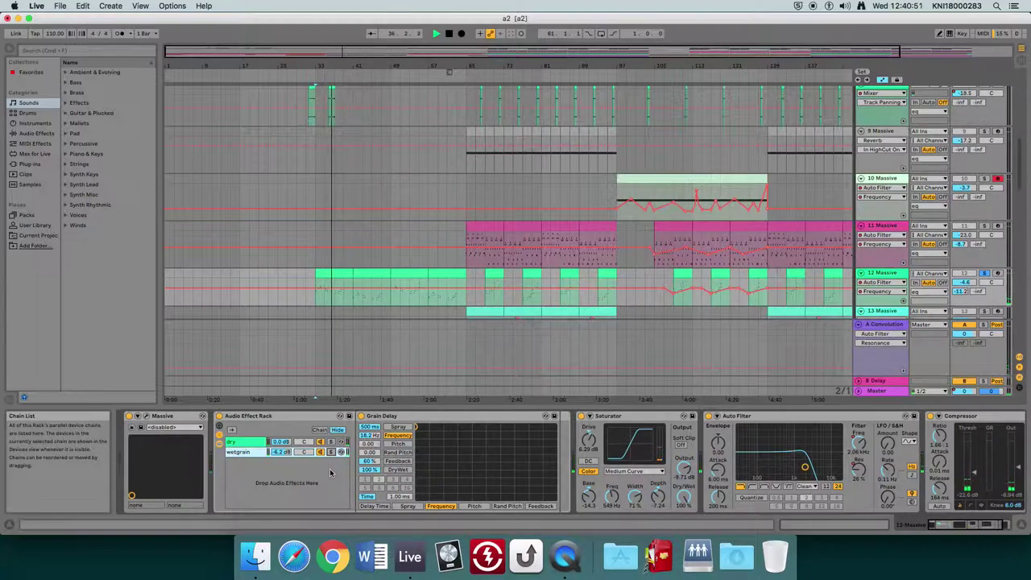
key("space")
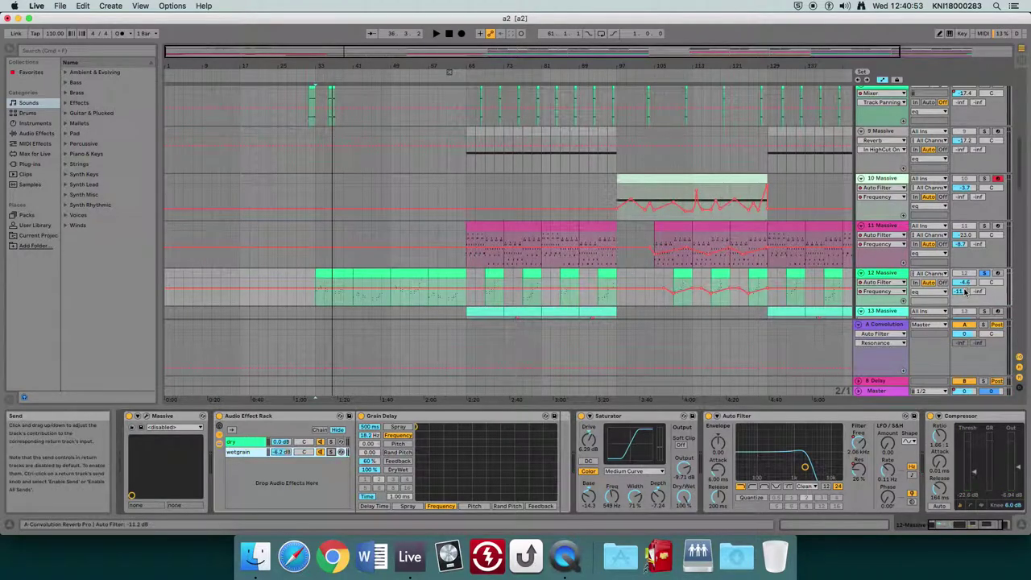
- Check Return A Convolution reverb's EQ and Damp pages, undo a trial Auto Filter sweep, hide devices
left_click(901, 329)
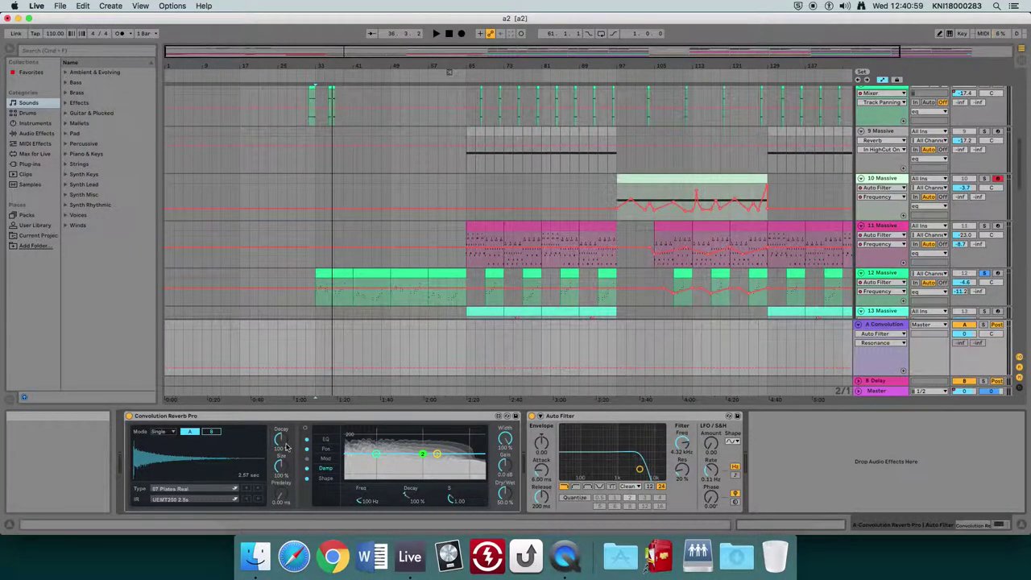
left_click(326, 440)
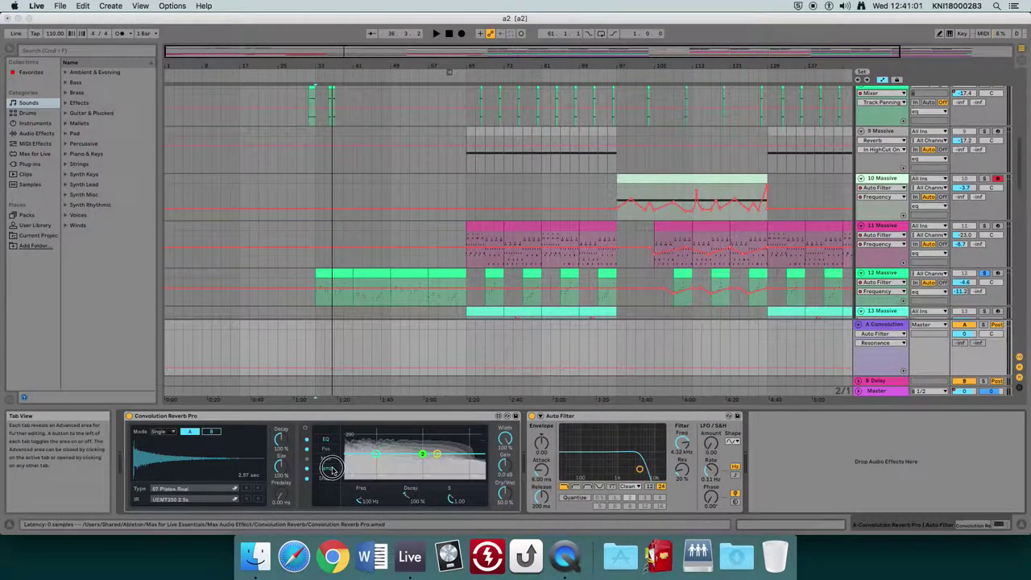
left_click(325, 468)
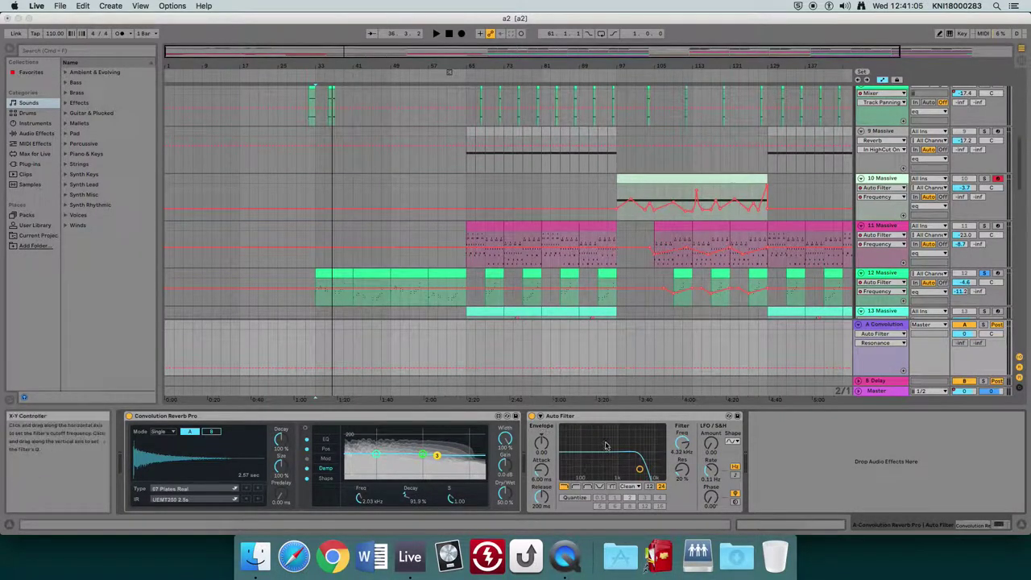
left_click_drag(609, 446, 609, 433)
key("super+z")
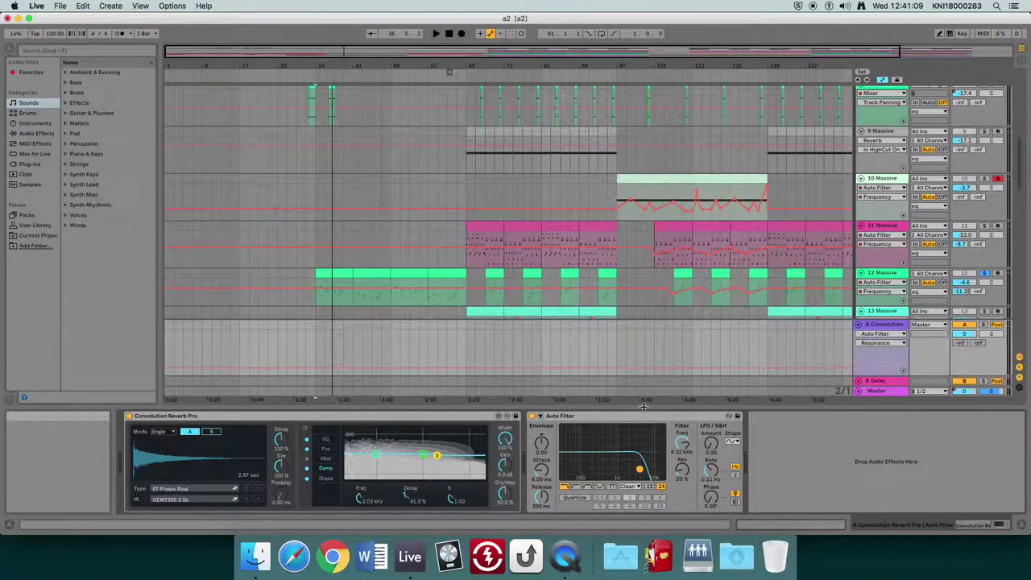
left_click(643, 407)
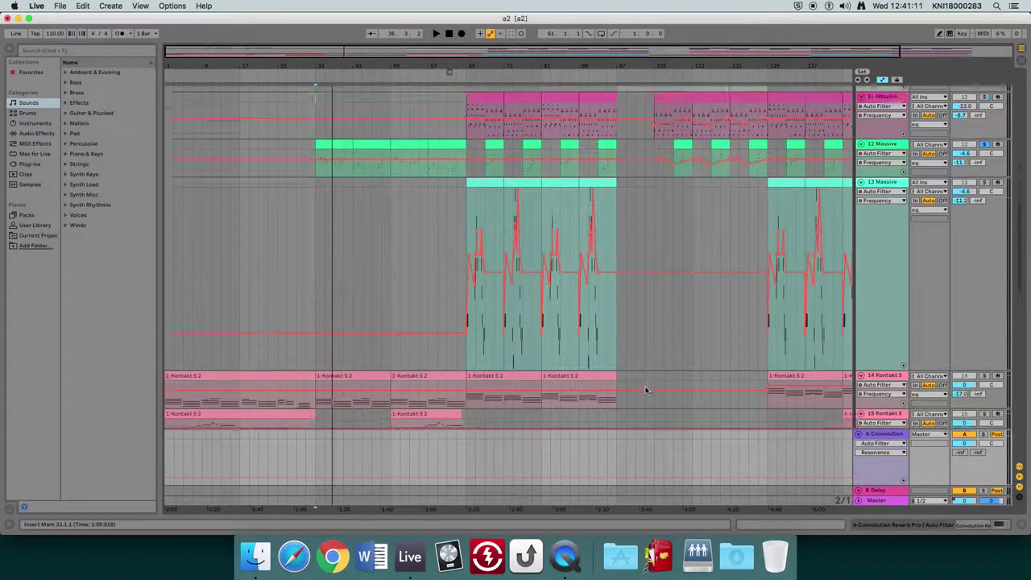
- Play the arrangement zoomed in from bar 31 on track 8 Audio 1, then show tracks 10–13
scroll(646, 390, "up", 4)
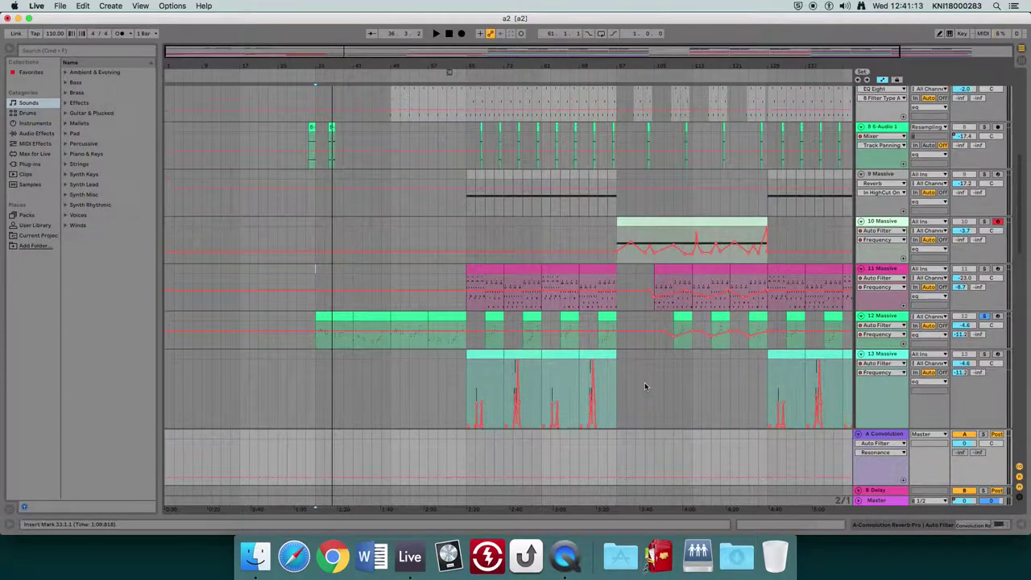
scroll(631, 354, "up", 1)
left_click(306, 166)
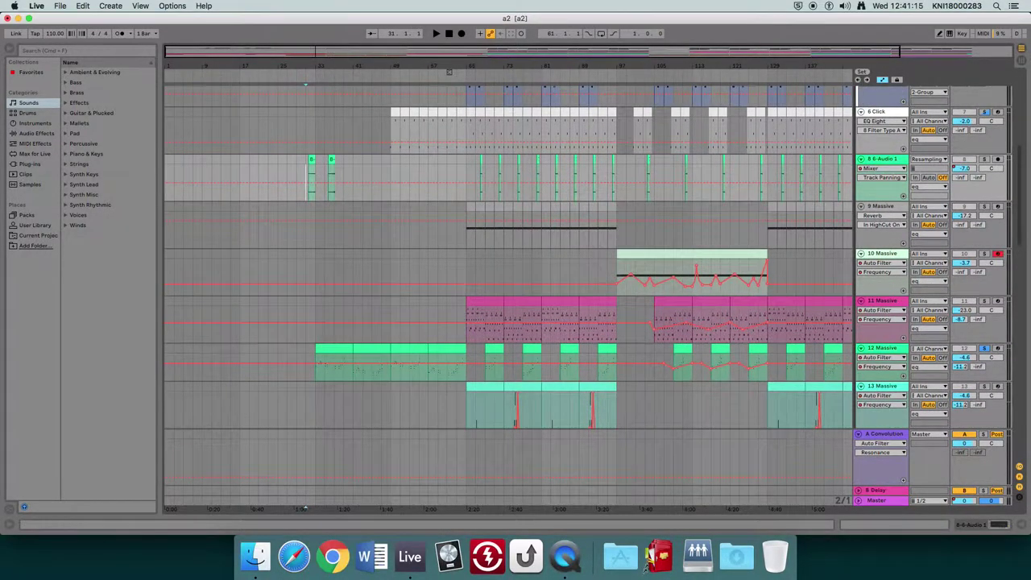
key("plus")
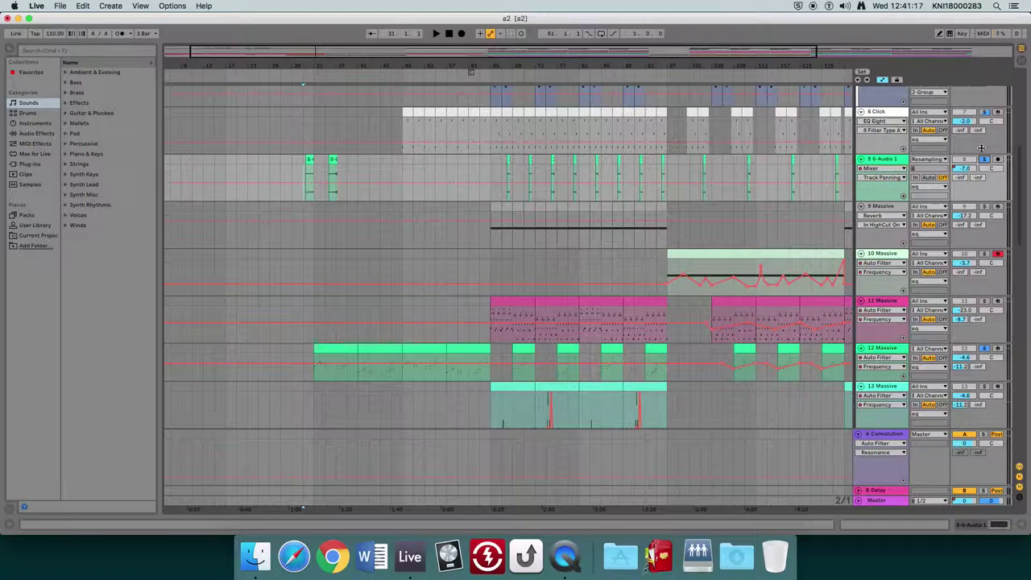
key("space")
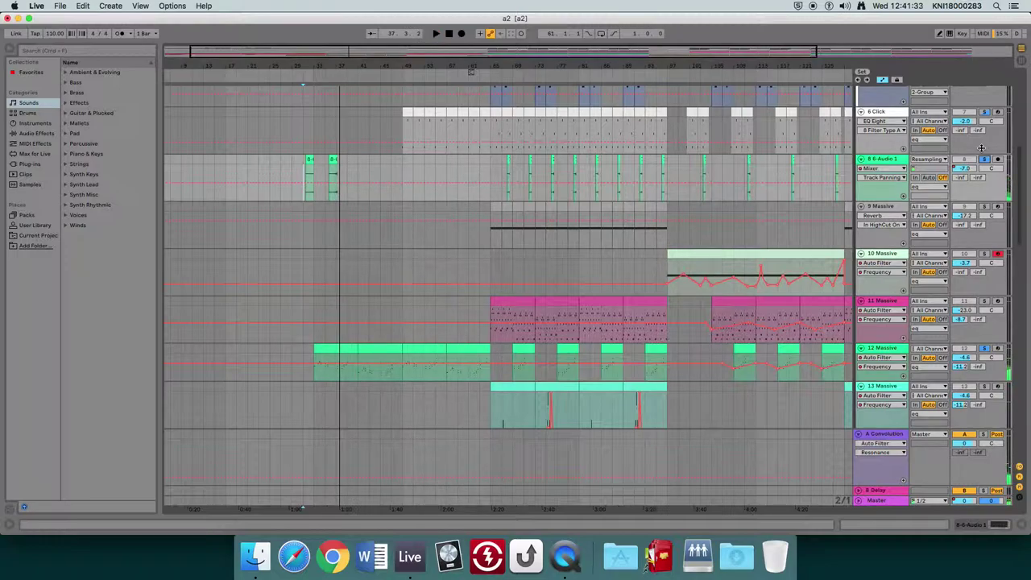
scroll(668, 375, "down", 5)
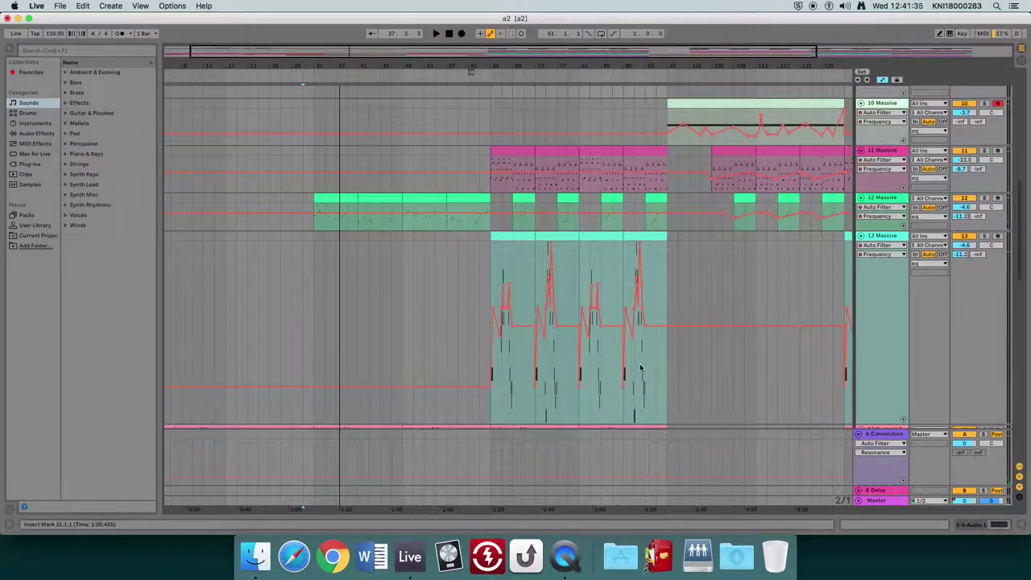
- Bring the drum tracks into view and set the start point at bar 49 on track 4 Massive
left_click_drag(520, 62, 520, 52)
scroll(605, 211, "down", 10)
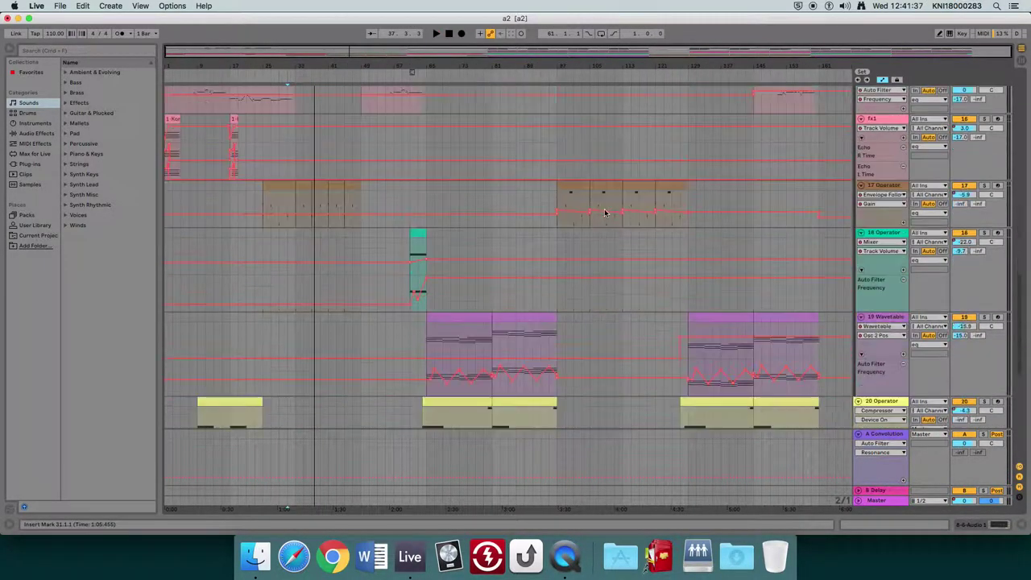
scroll(605, 212, "up", 12)
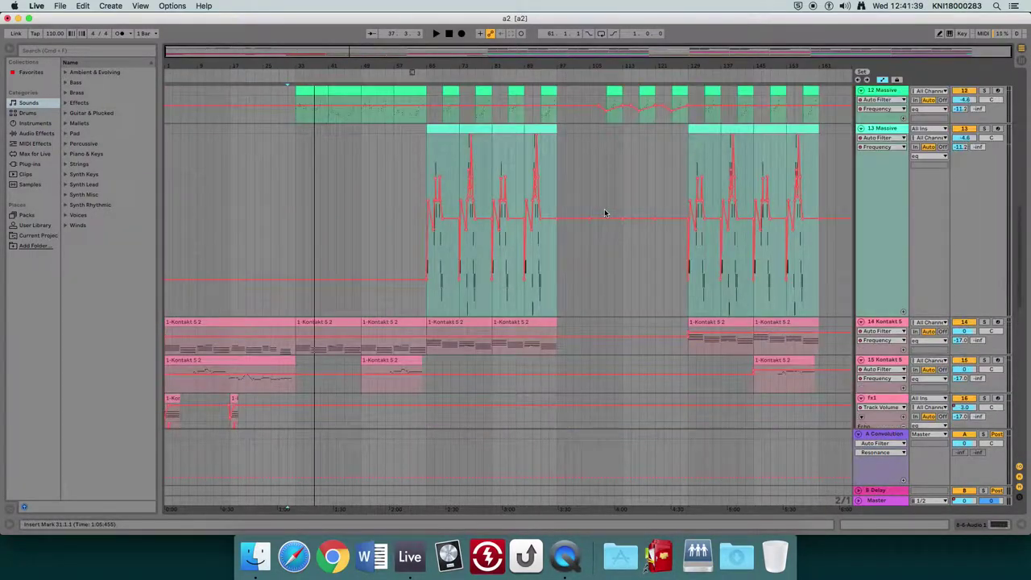
scroll(605, 212, "up", 5)
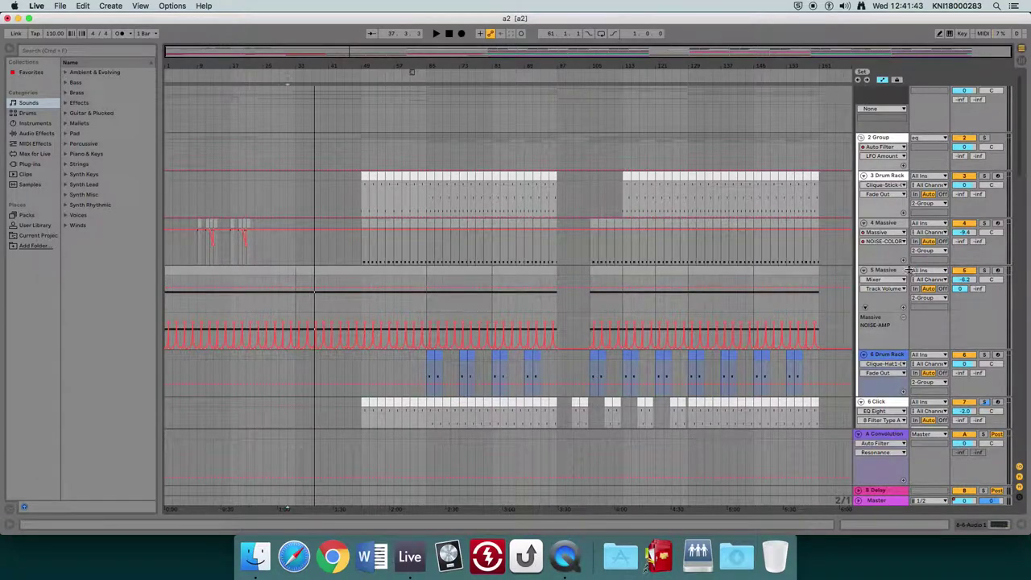
left_click(749, 271)
left_click(374, 252)
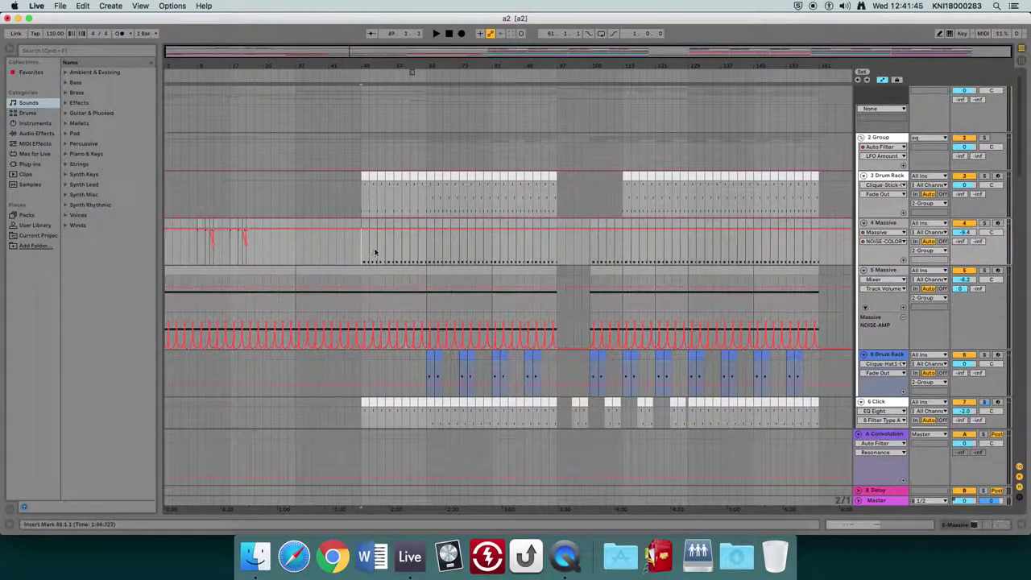
- Move the start point to bar 65 and stop playback
scroll(493, 297, "down", 3)
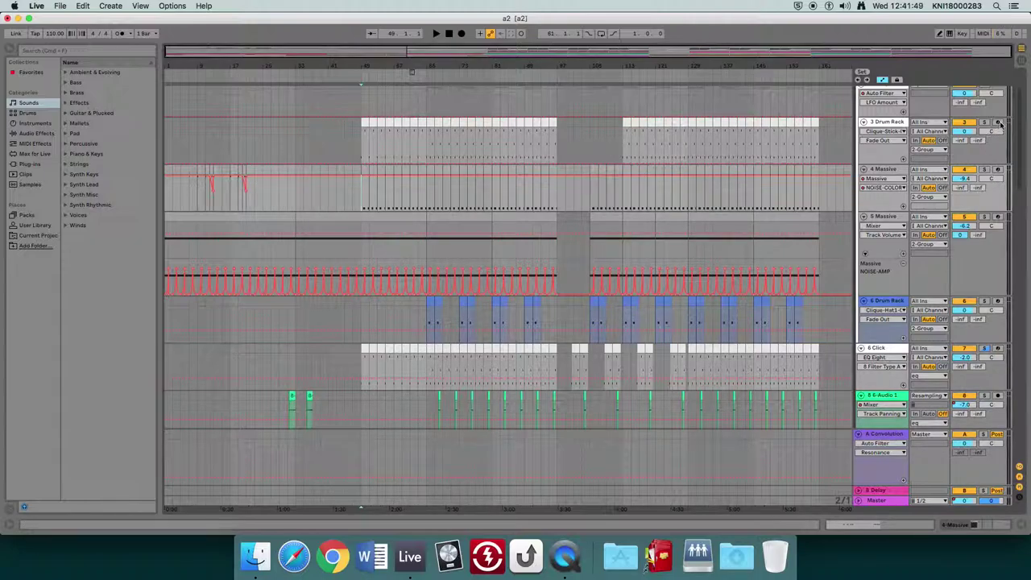
scroll(1001, 123, "up", 3)
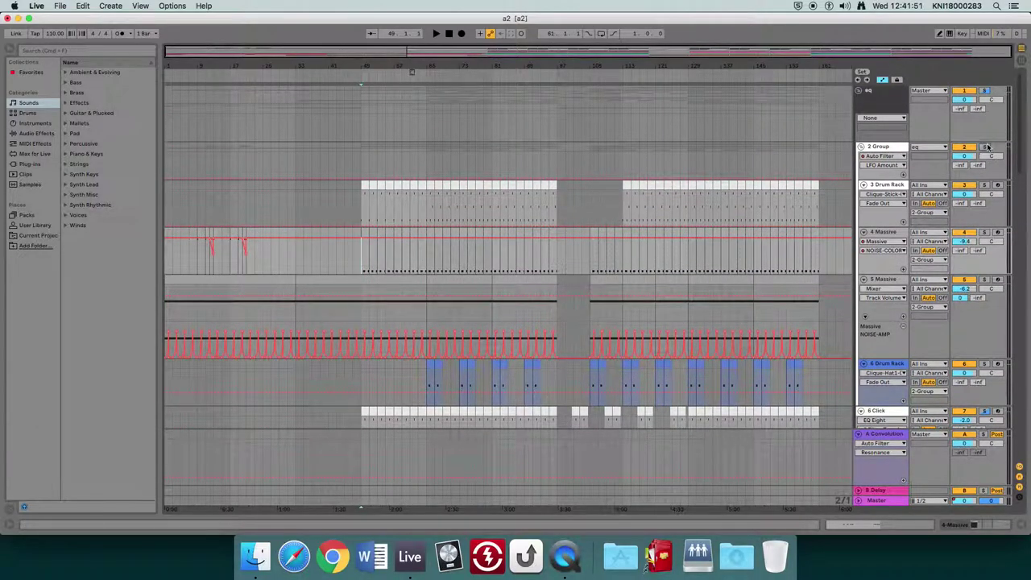
scroll(989, 147, "down", 3)
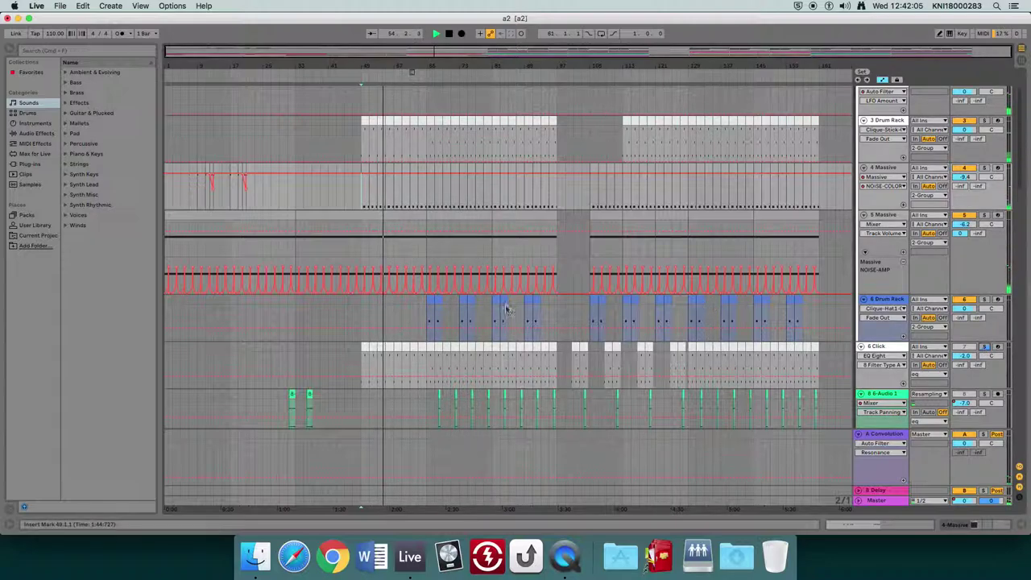
left_click(426, 311)
key("space")
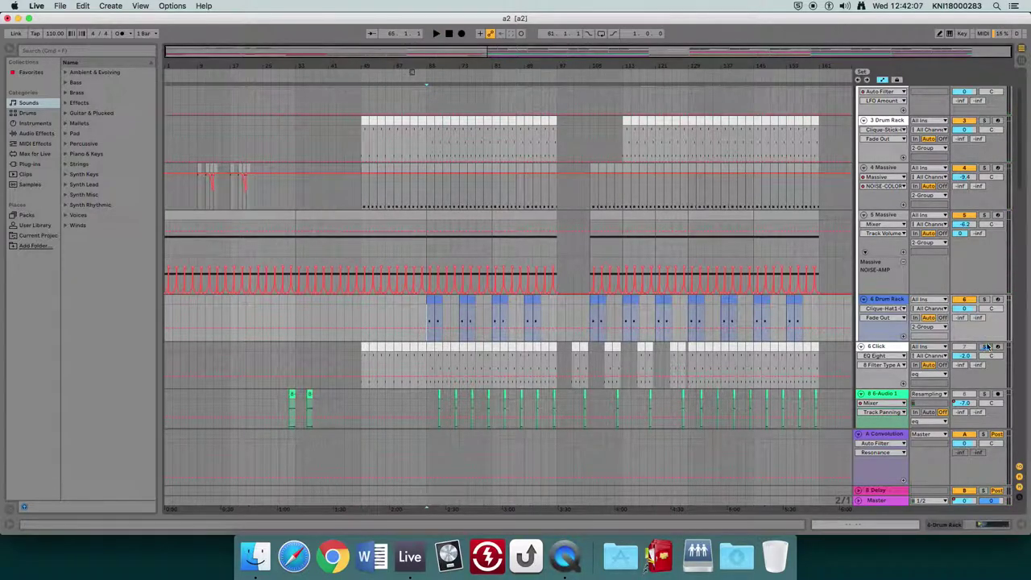
scroll(973, 299, "up", 3)
scroll(861, 377, "down", 3)
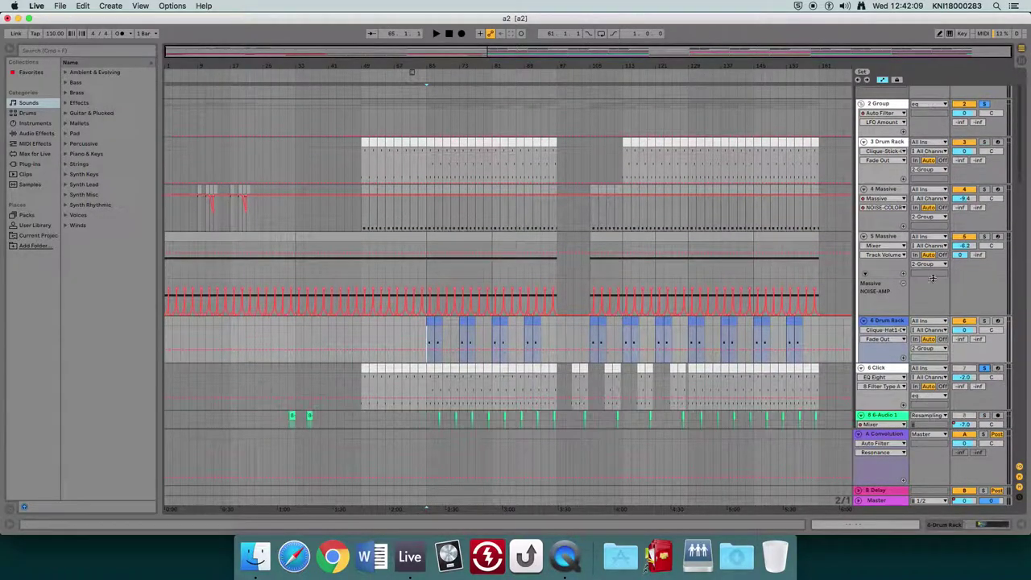
double_click(886, 347)
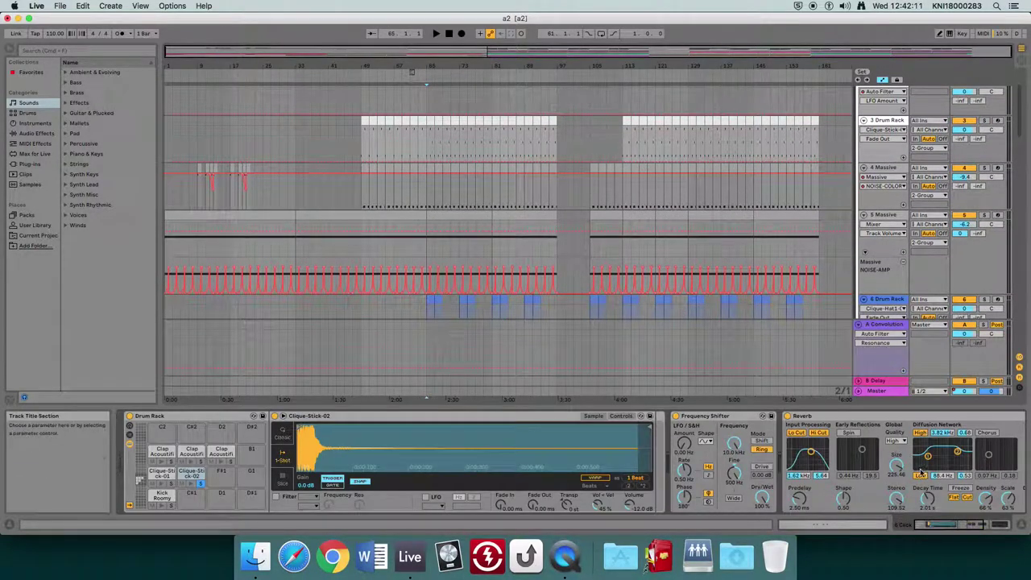
scroll(921, 474, "right", 6)
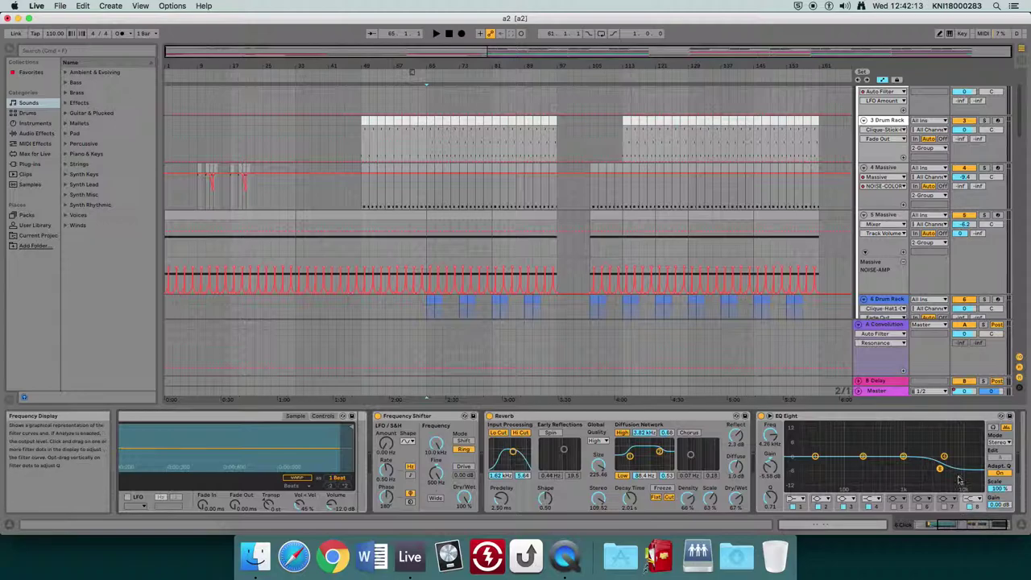
scroll(927, 467, "left", 6)
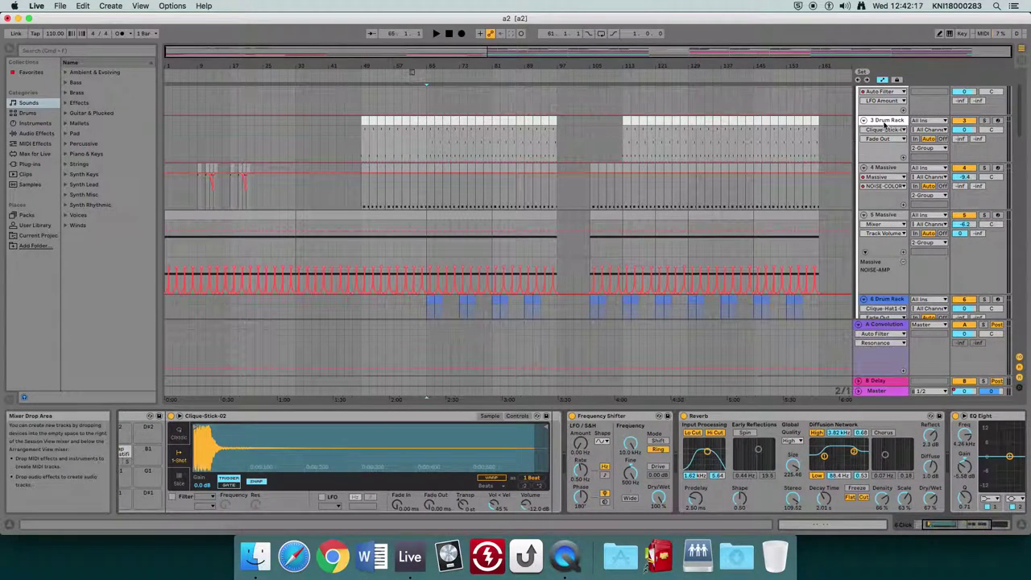
scroll(891, 153, "down", 3)
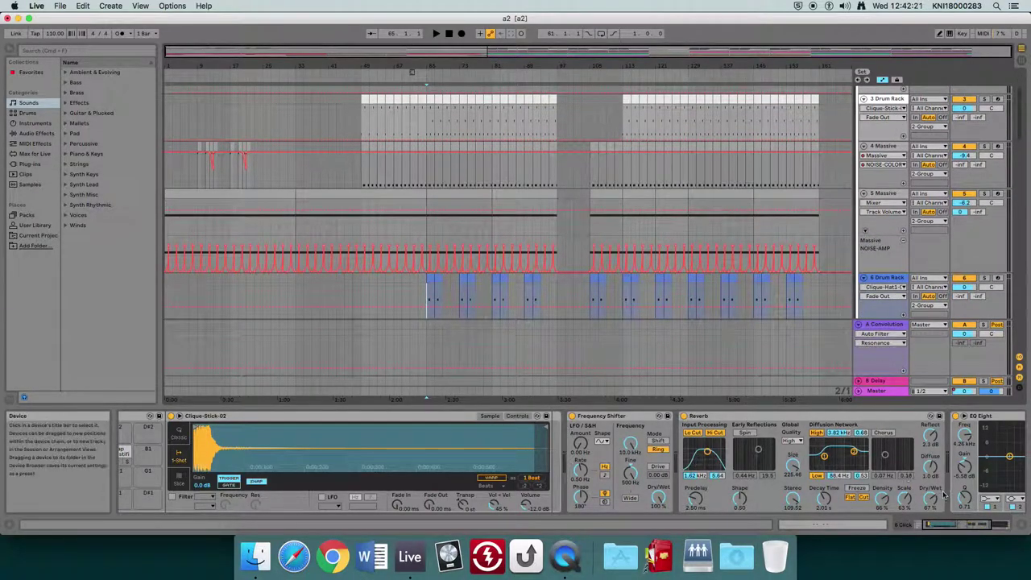
left_click(949, 525)
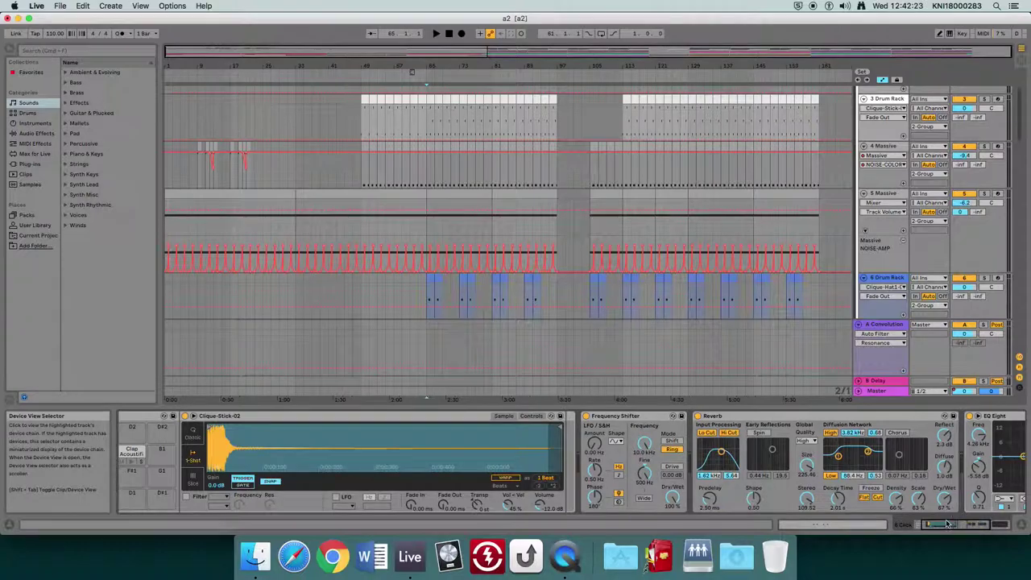
scroll(438, 236, "down", 3)
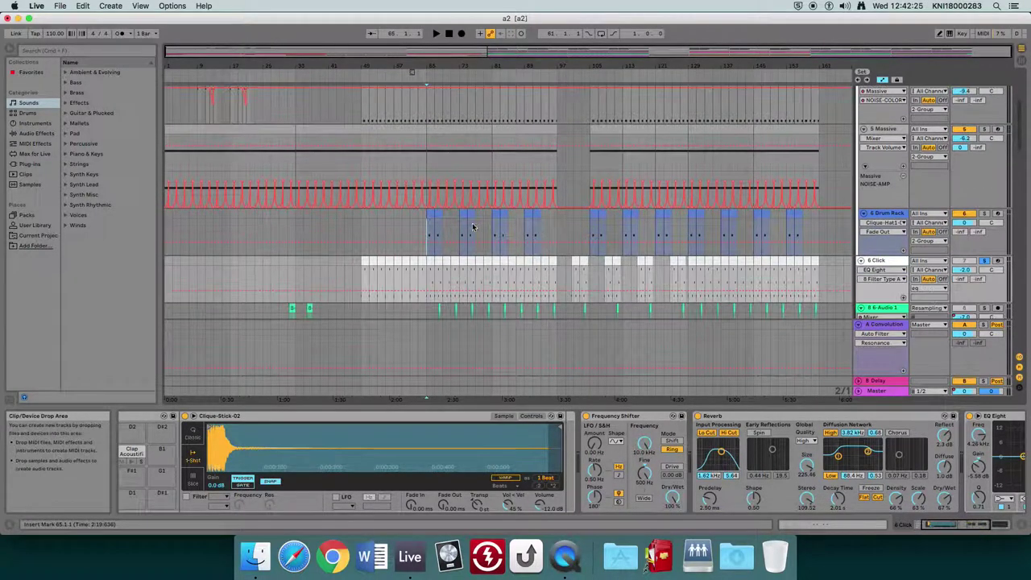
- Play the arrangement and solo the 6-Audio 1 track
key("space")
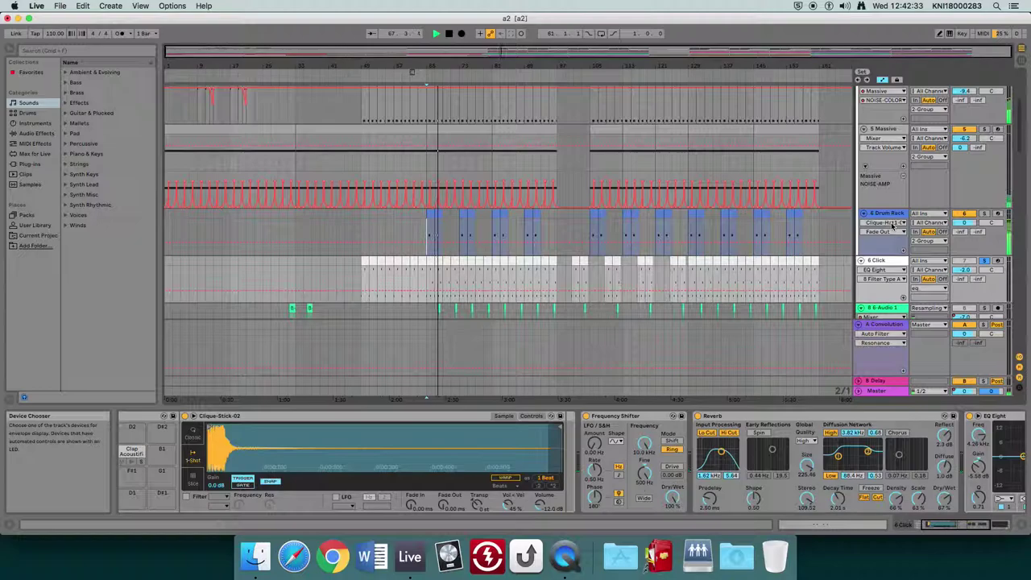
scroll(673, 243, "down", 2)
scroll(661, 241, "down", 1)
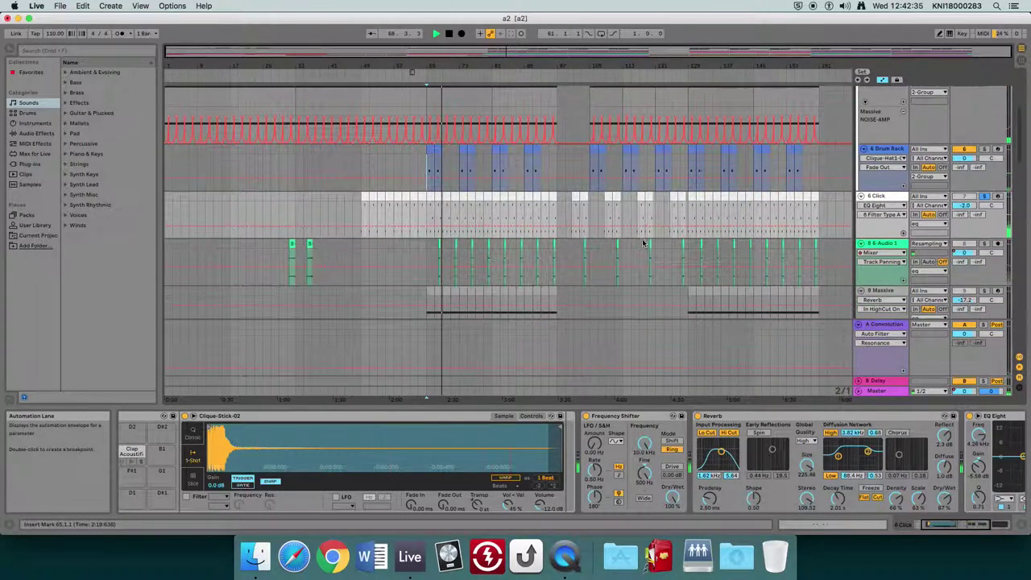
left_click(984, 242)
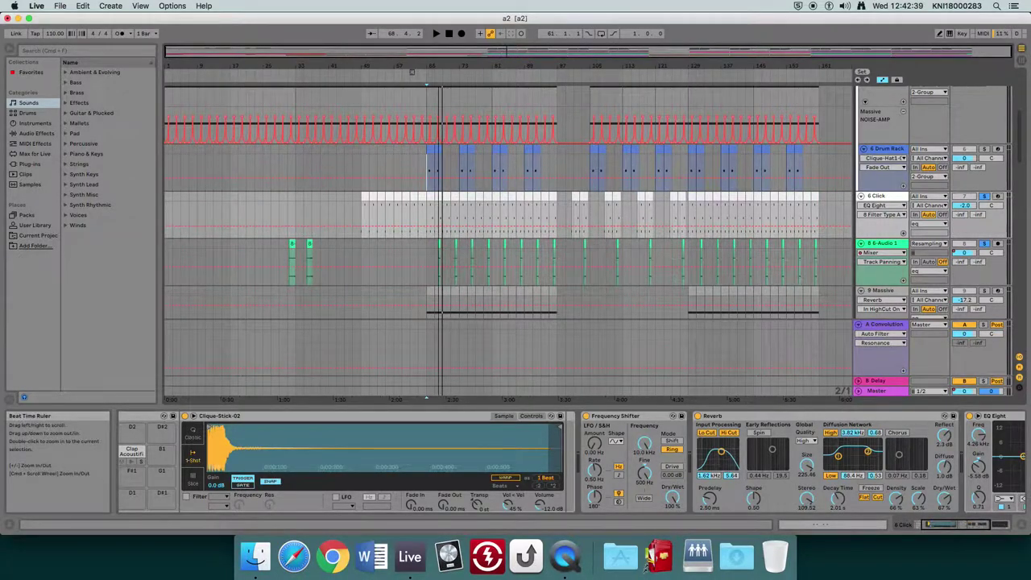
- Zoom in on the current section and play it from around bar 67-68
left_click_drag(442, 69, 447, 236)
left_click(442, 250)
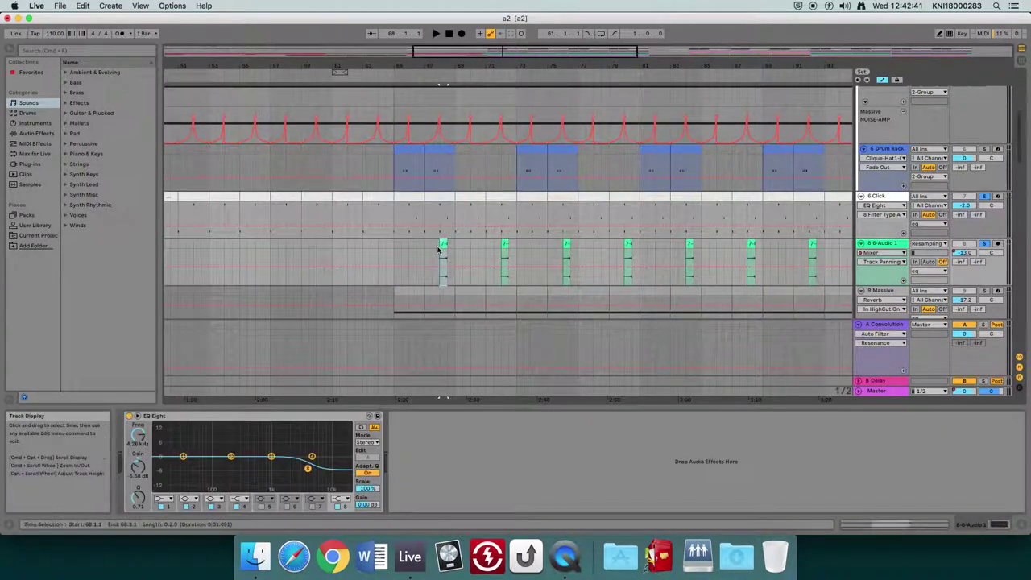
key("space")
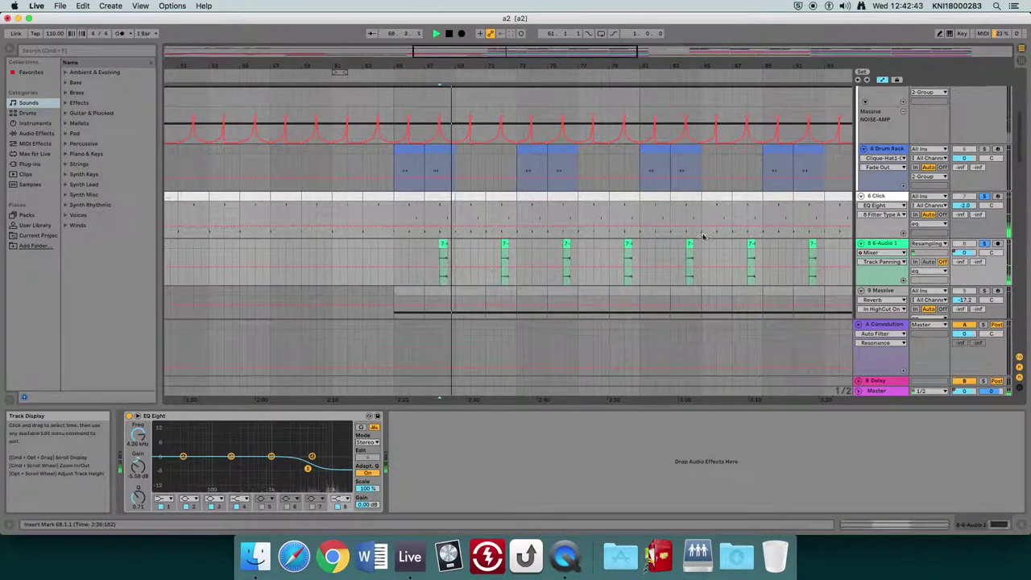
left_click(429, 244)
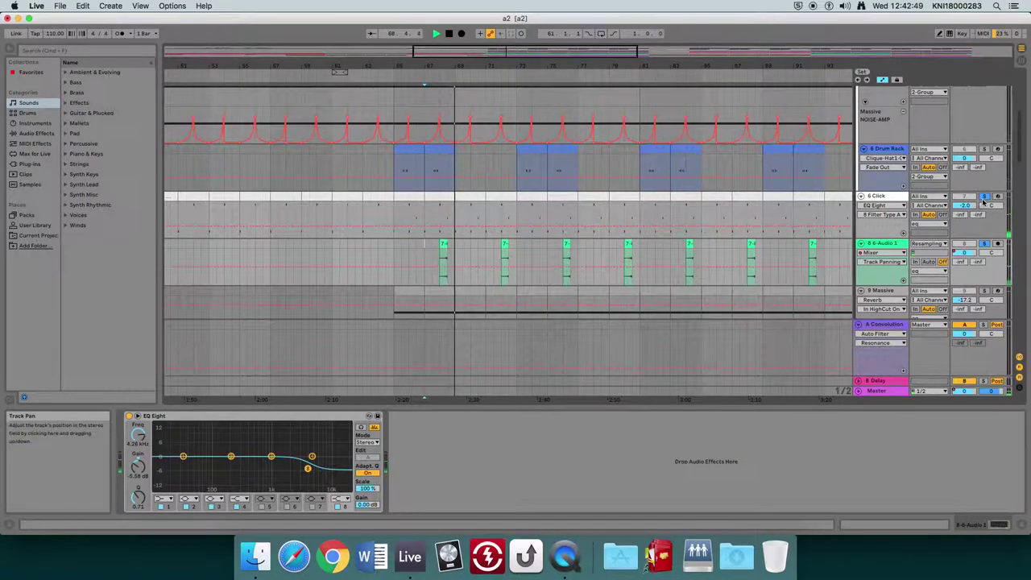
- Zoom out, solo 9 Massive, play from bar 65, then unsolo it
left_click_drag(597, 49, 811, 426)
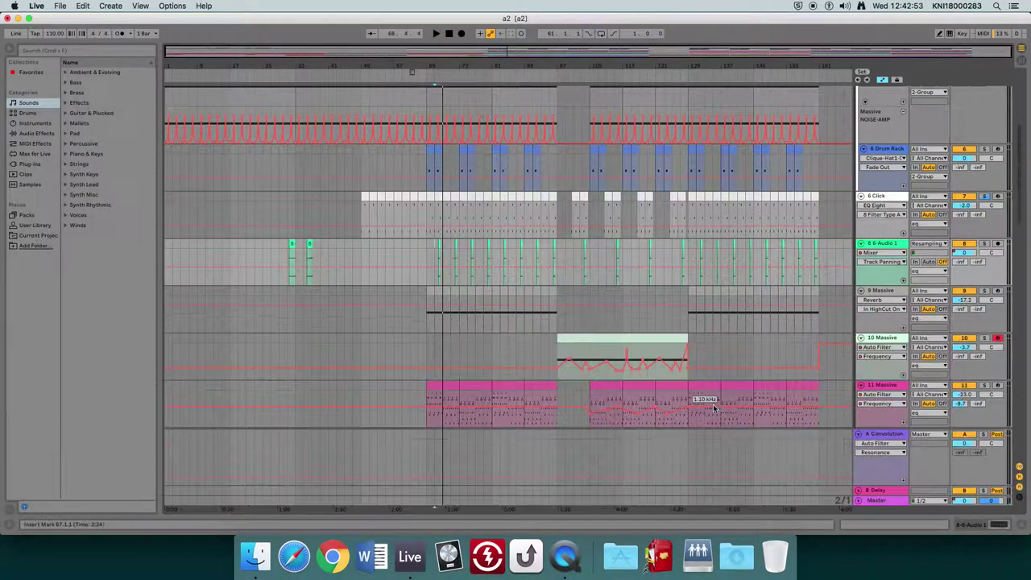
key("super+z")
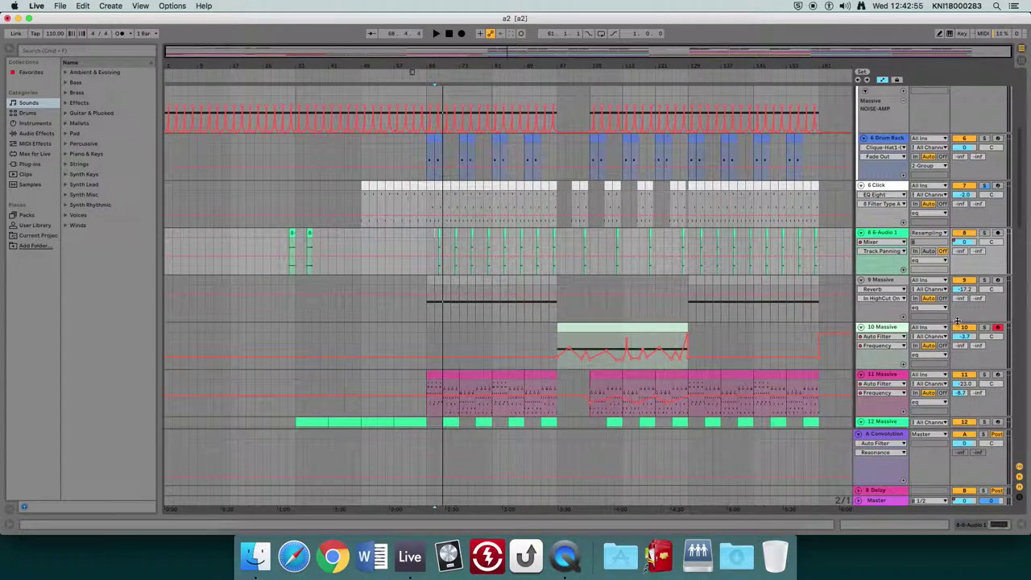
left_click(983, 279)
left_click(425, 303)
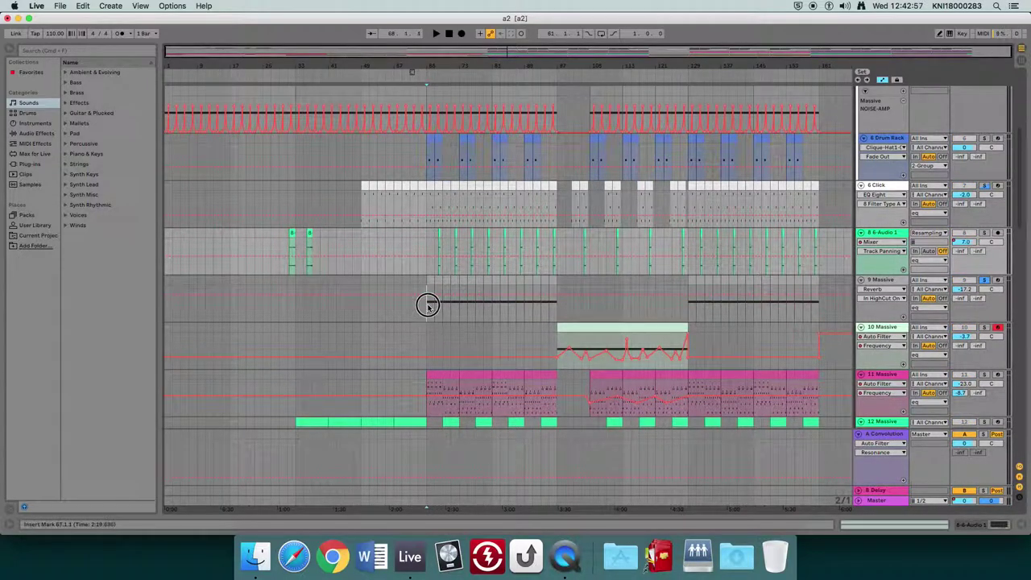
key("space")
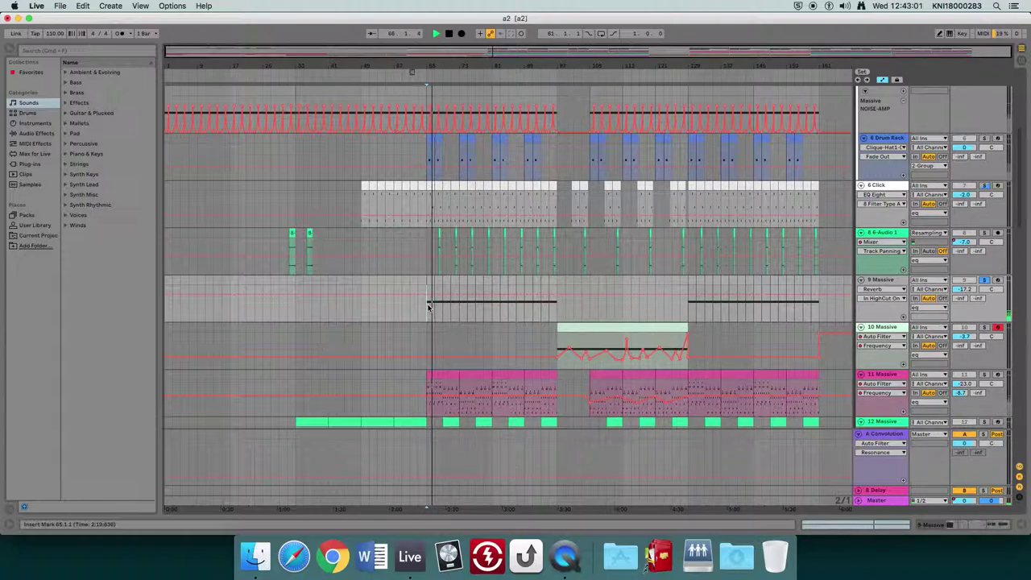
left_click(984, 281)
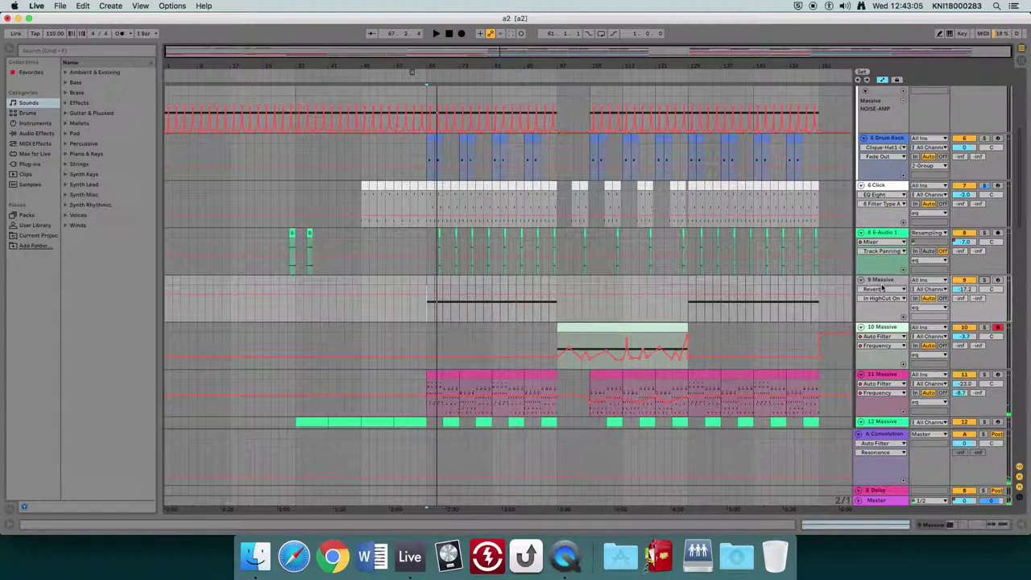
- Solo the 11 Massive track instead
scroll(722, 211, "down", 8)
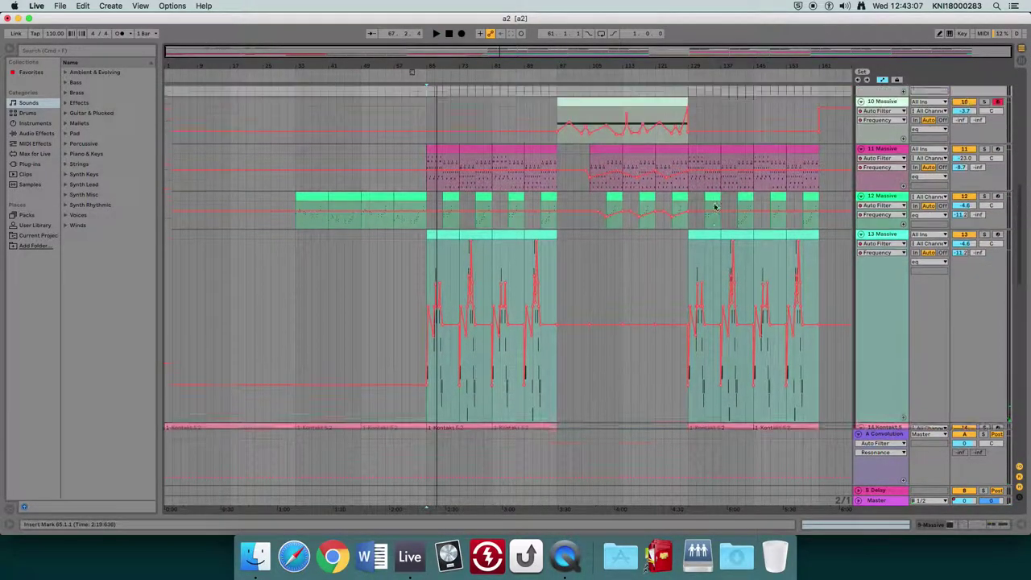
scroll(717, 210, "up", 8)
scroll(726, 209, "down", 4)
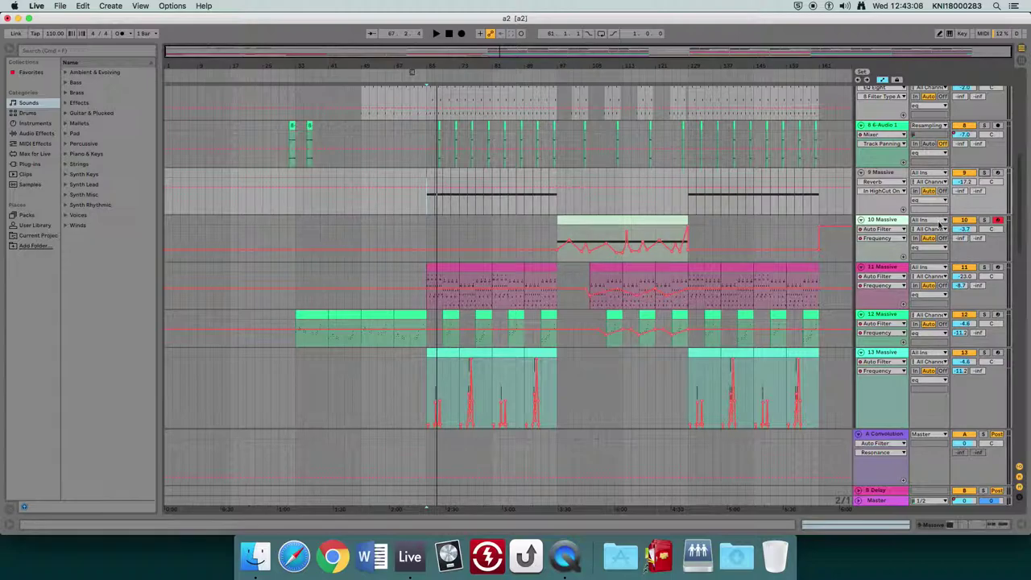
left_click(985, 269)
double_click(862, 296)
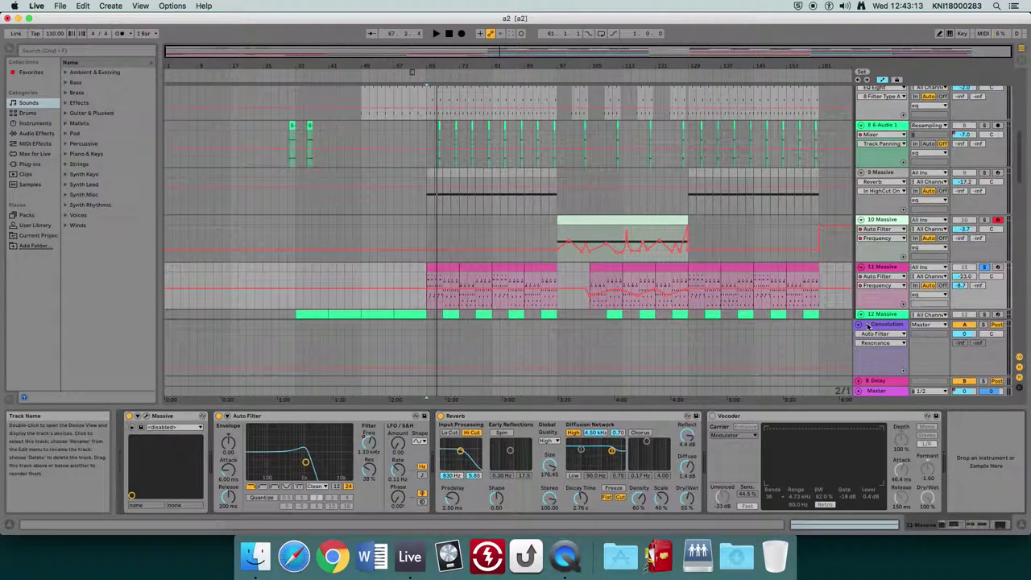
scroll(747, 270, "down", 2)
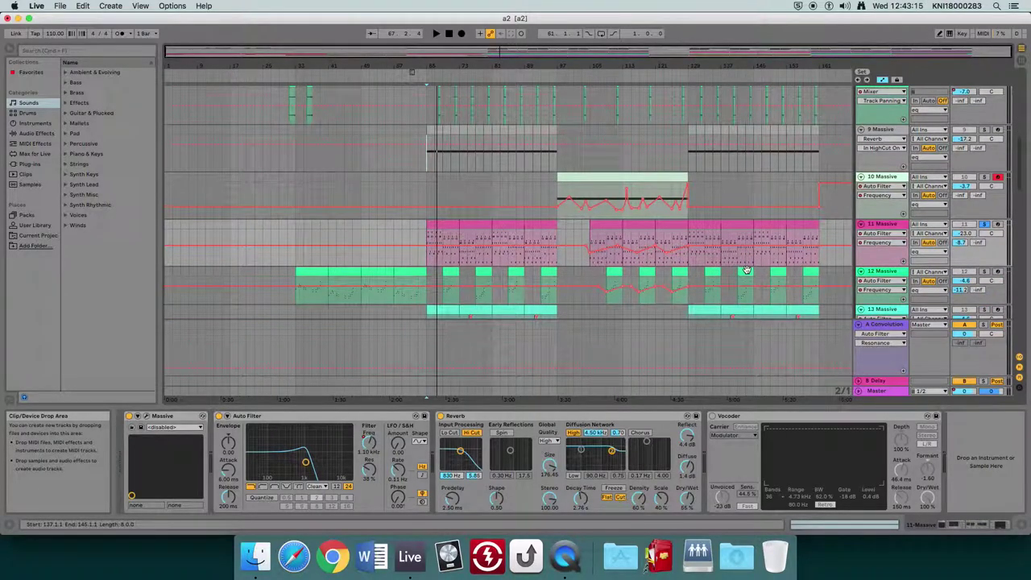
scroll(747, 270, "down", 1)
key("space")
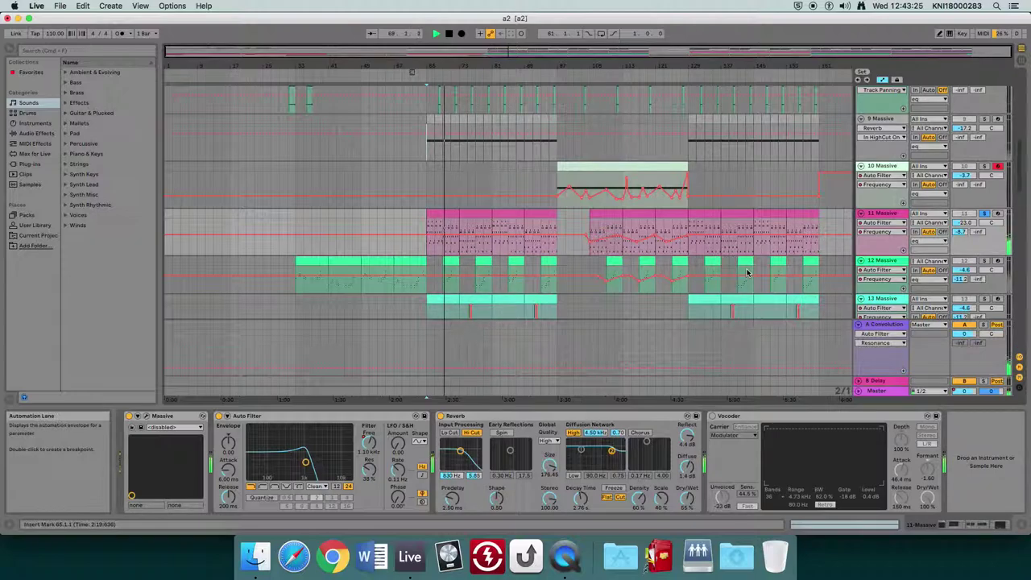
left_click(984, 213)
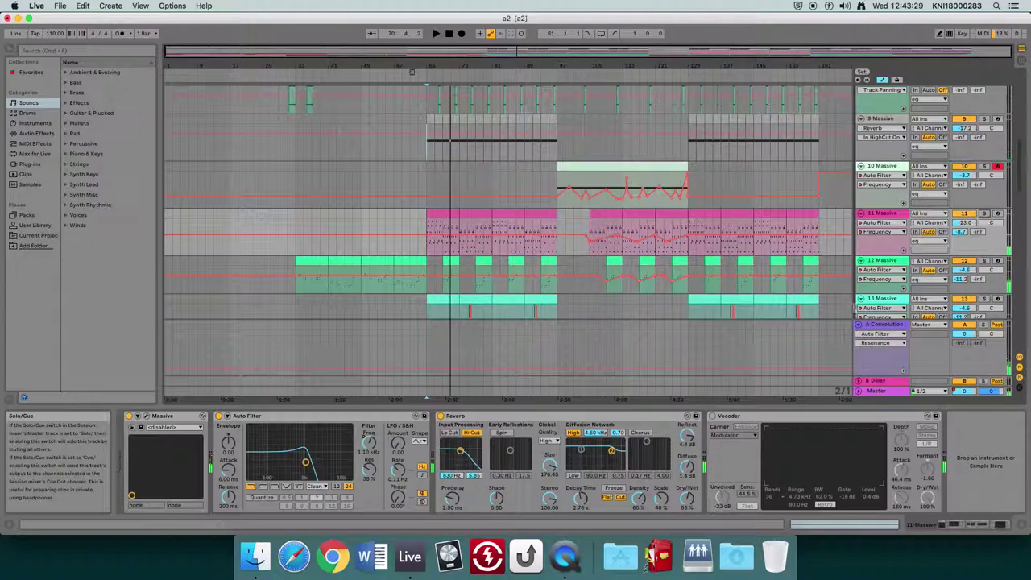
key("super+alt+l")
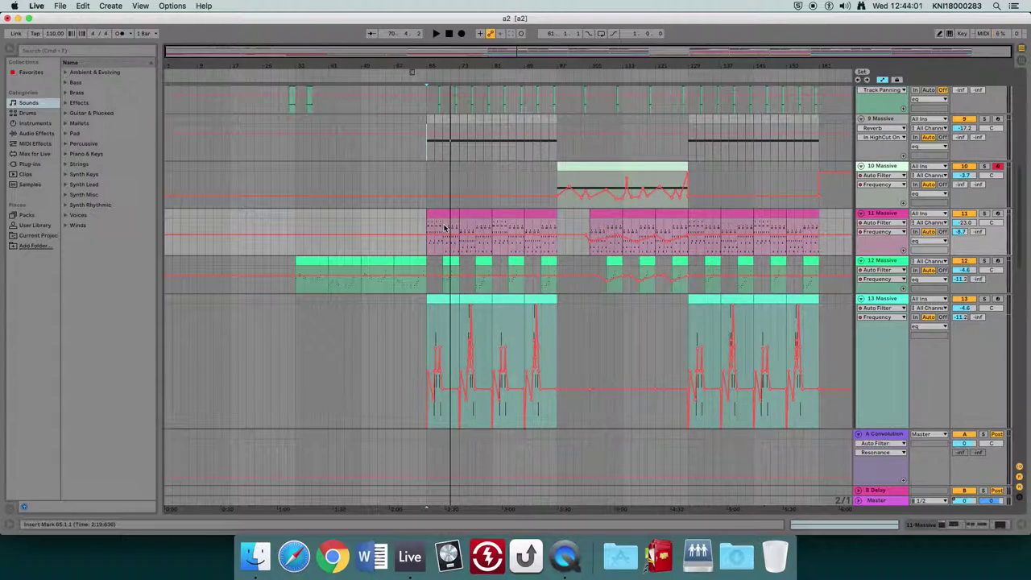
scroll(444, 228, "down", 5)
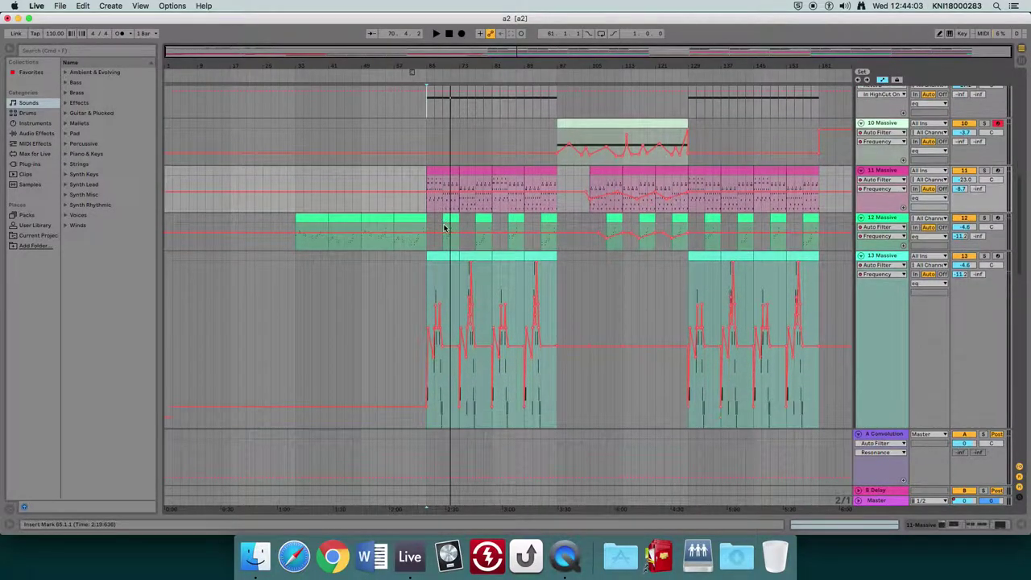
- Reset the start to bar 65, solo 13 Massive, and open then close its Massive synth editor
scroll(444, 228, "up", 8)
scroll(444, 228, "down", 5)
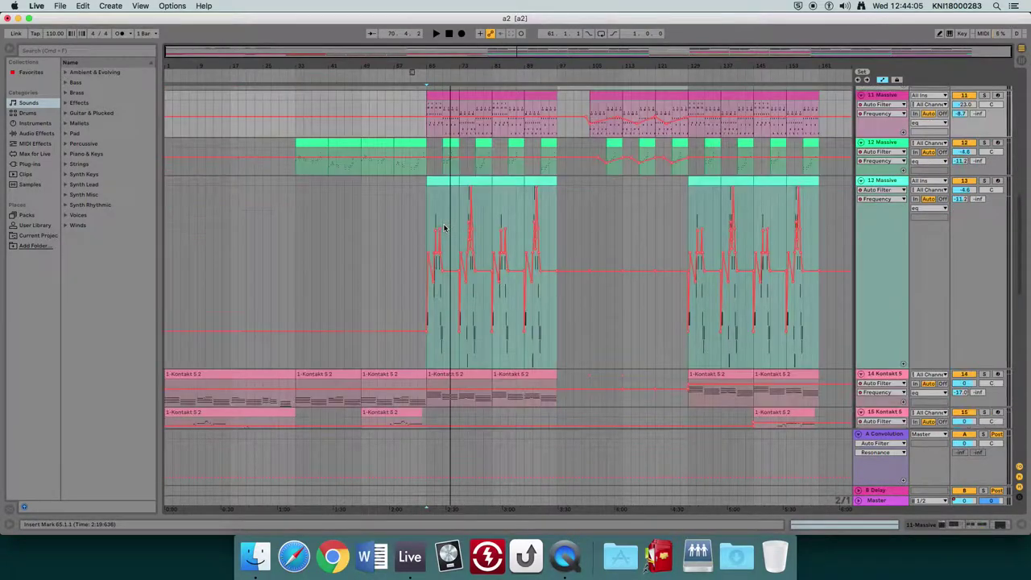
left_click(428, 196)
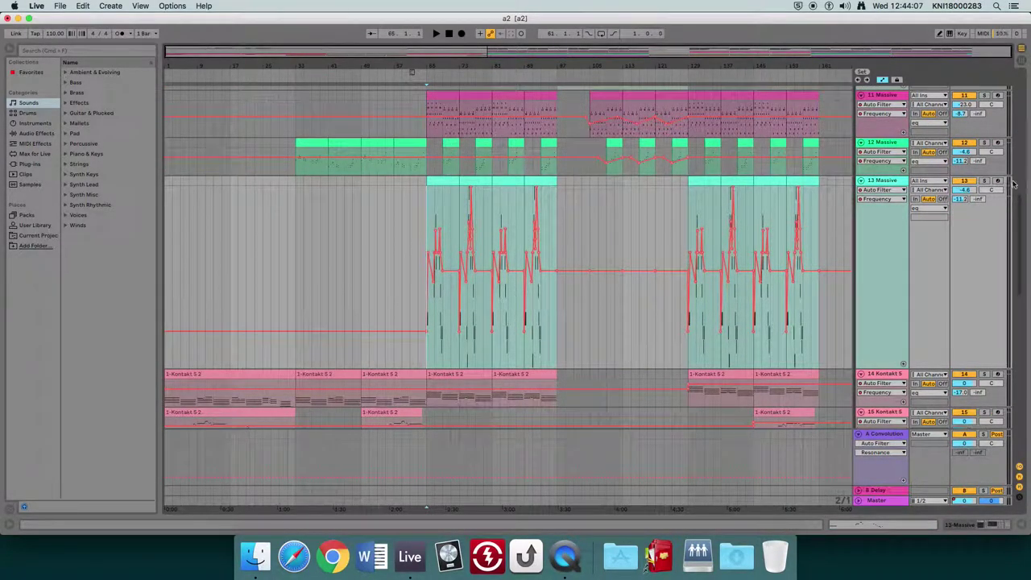
left_click(984, 181)
double_click(877, 184)
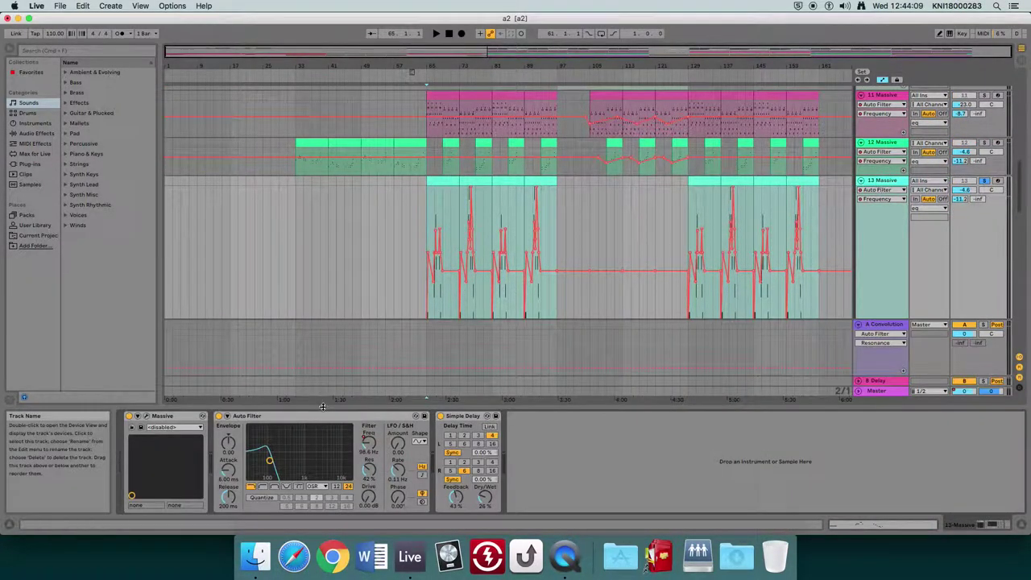
left_click(148, 416)
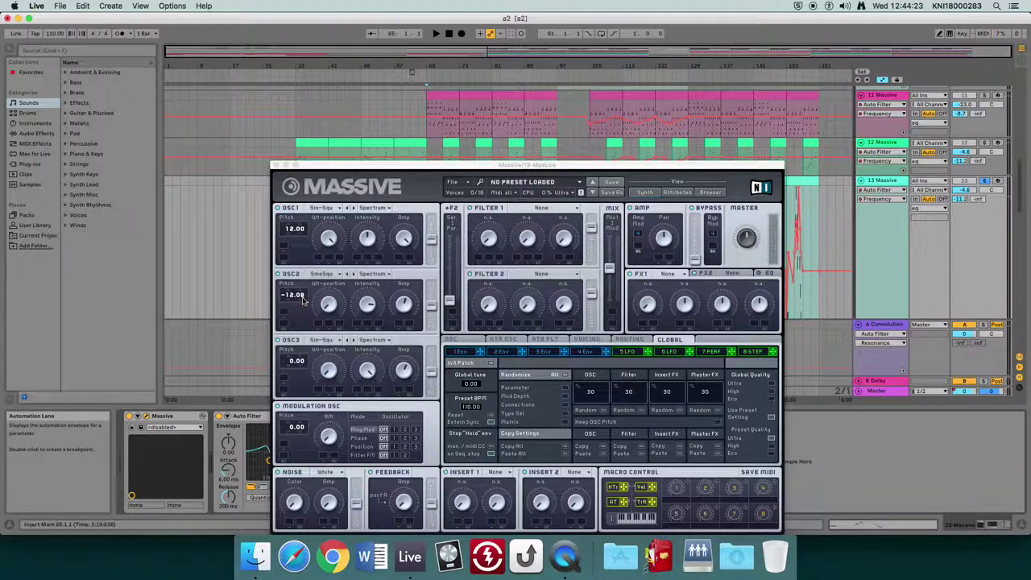
left_click(276, 166)
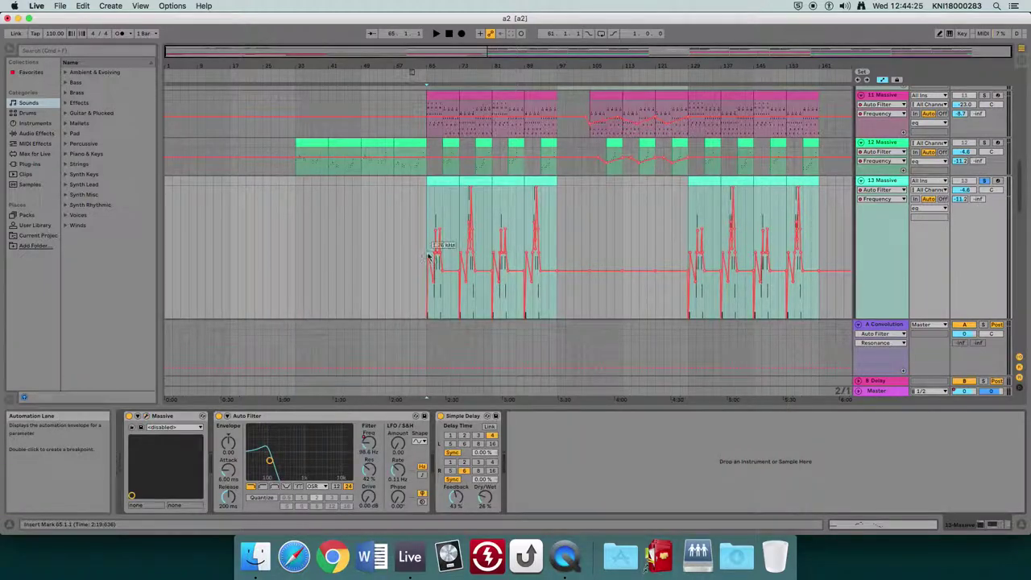
- Play the first drop from bar 73, select Simple Delay, then hide the device panel
left_click_drag(433, 66, 433, 75)
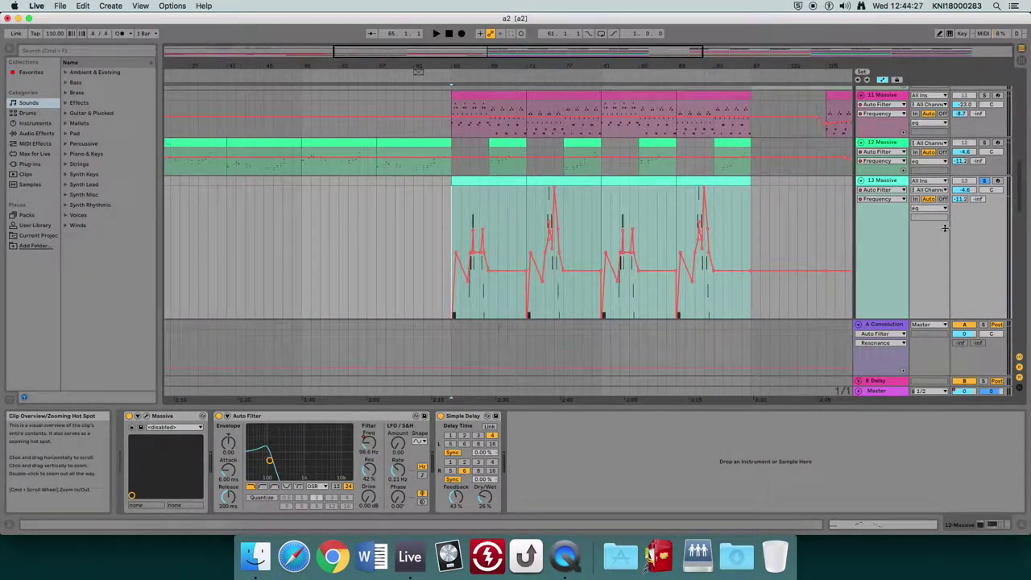
key("space")
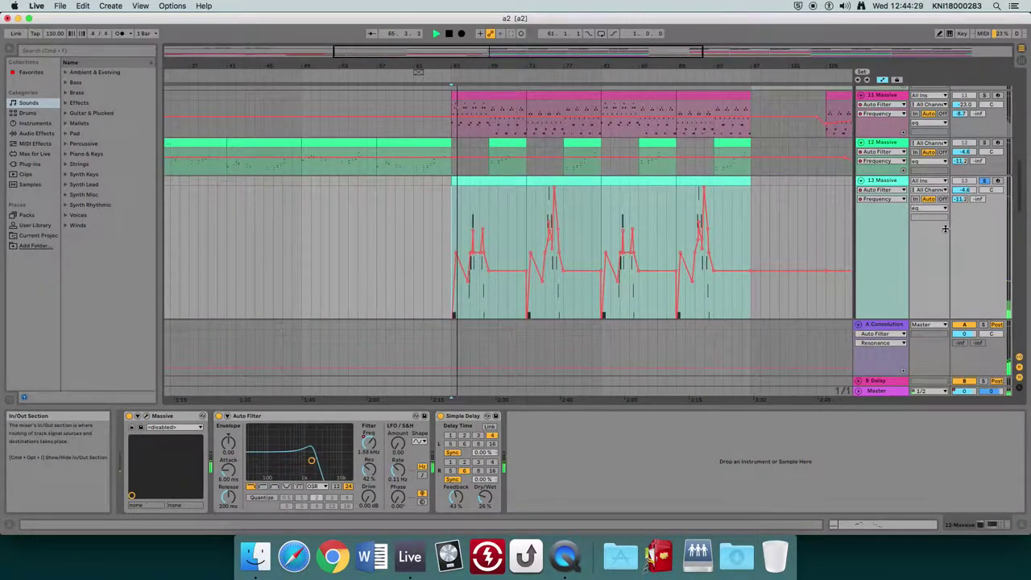
scroll(824, 232, "down", 3)
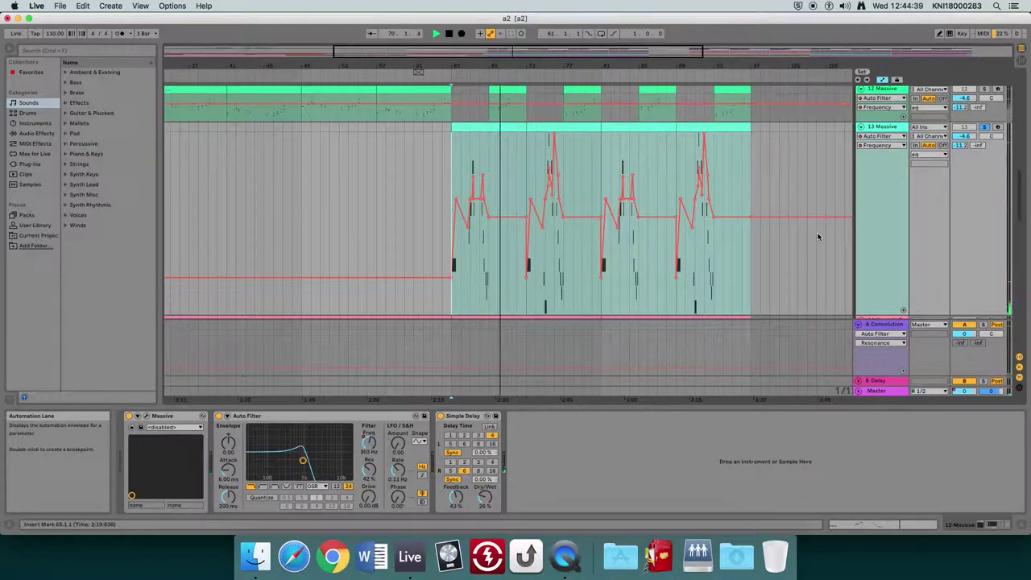
left_click(529, 138)
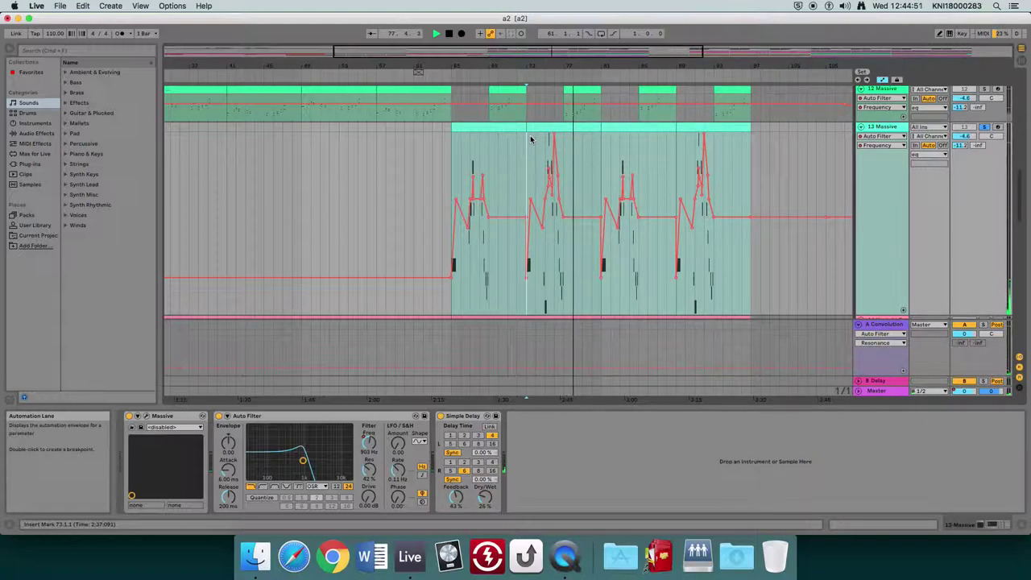
left_click(468, 417)
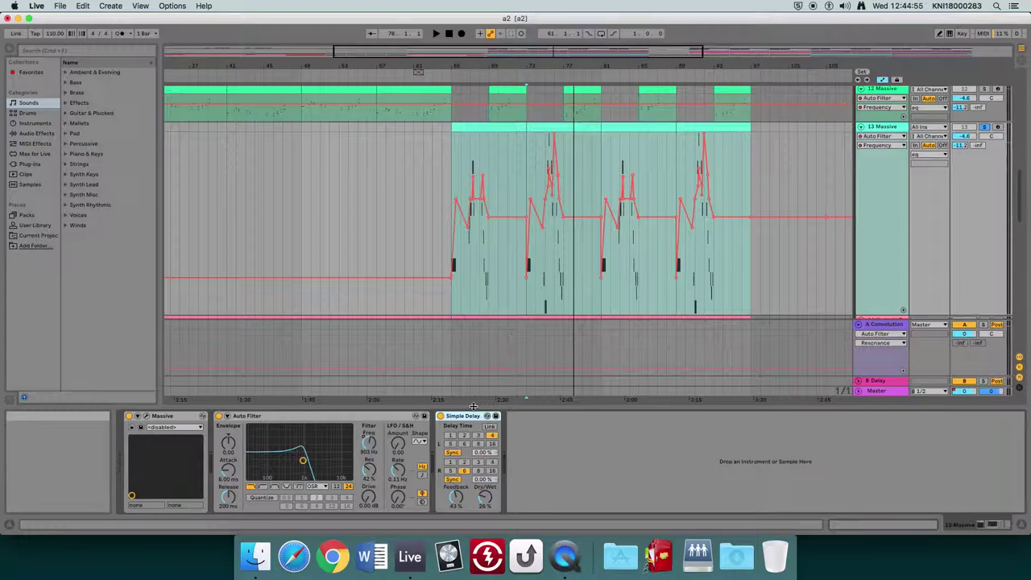
left_click_drag(474, 406, 474, 410)
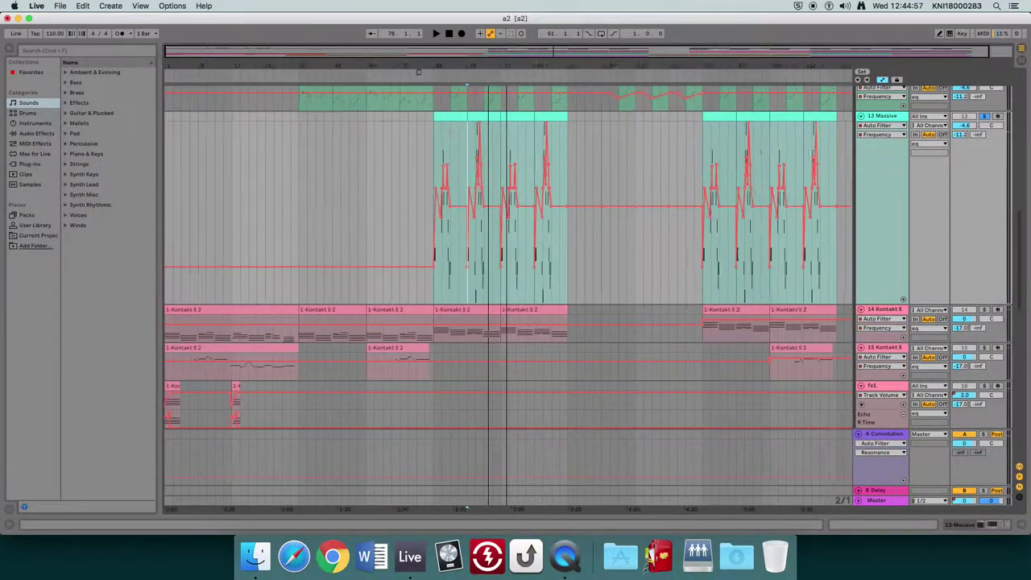
- Solo 12 Massive, then 19 Wavetable, and play the arrangement from bar 65
scroll(501, 188, "down", 3)
scroll(501, 188, "up", 5)
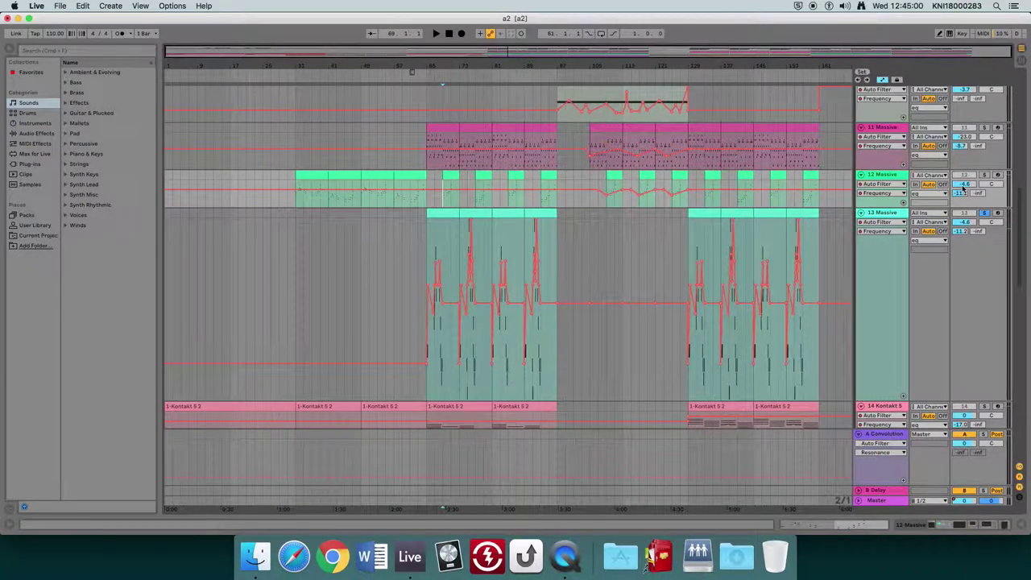
left_click(983, 176)
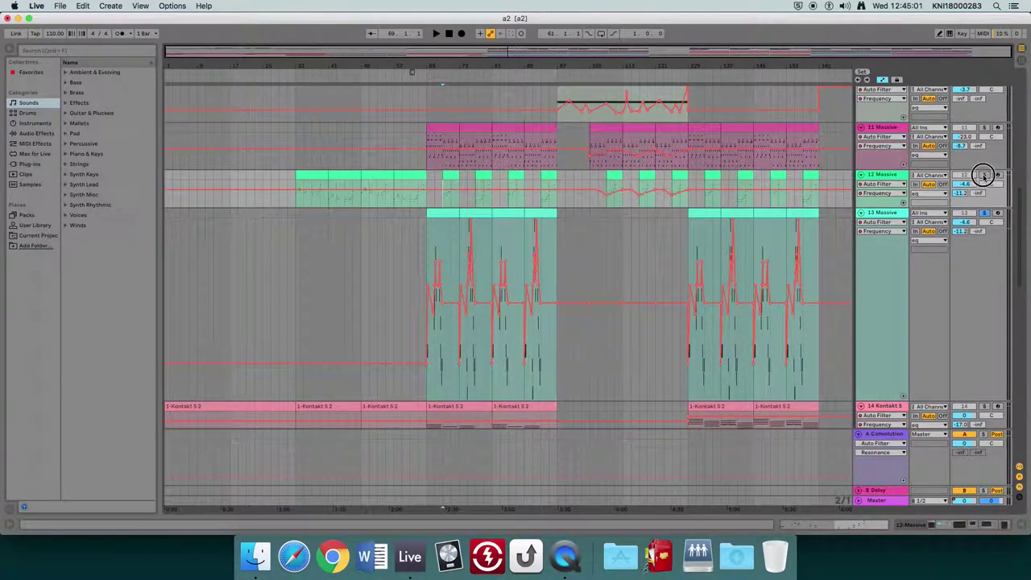
scroll(641, 267, "down", 5)
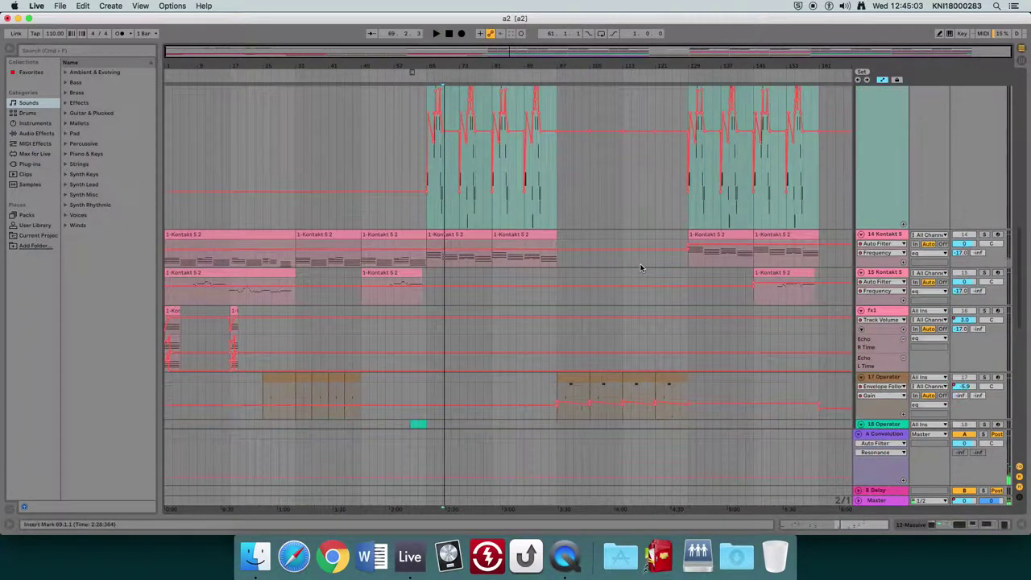
scroll(641, 267, "down", 10)
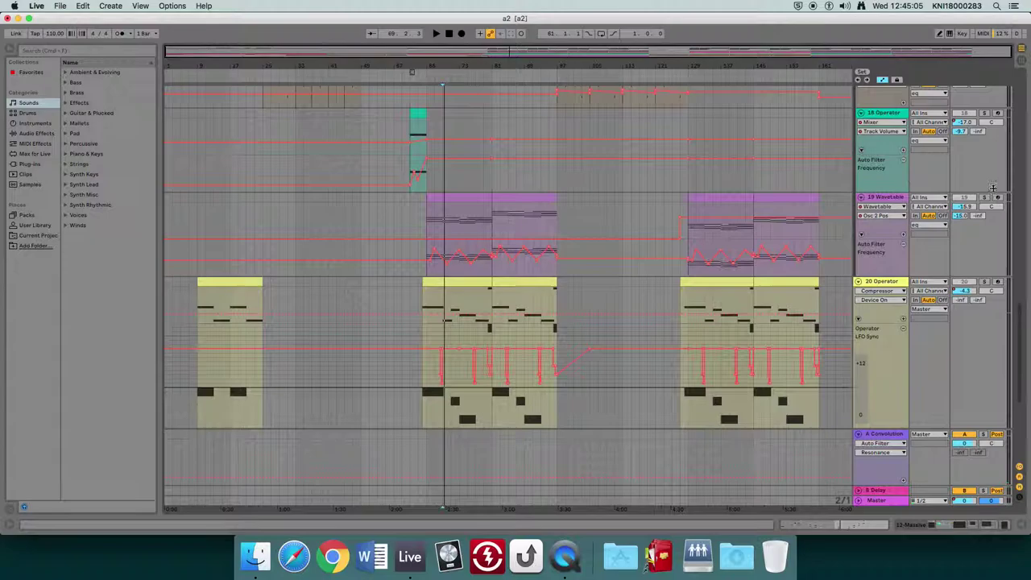
left_click(983, 199)
left_click(430, 211)
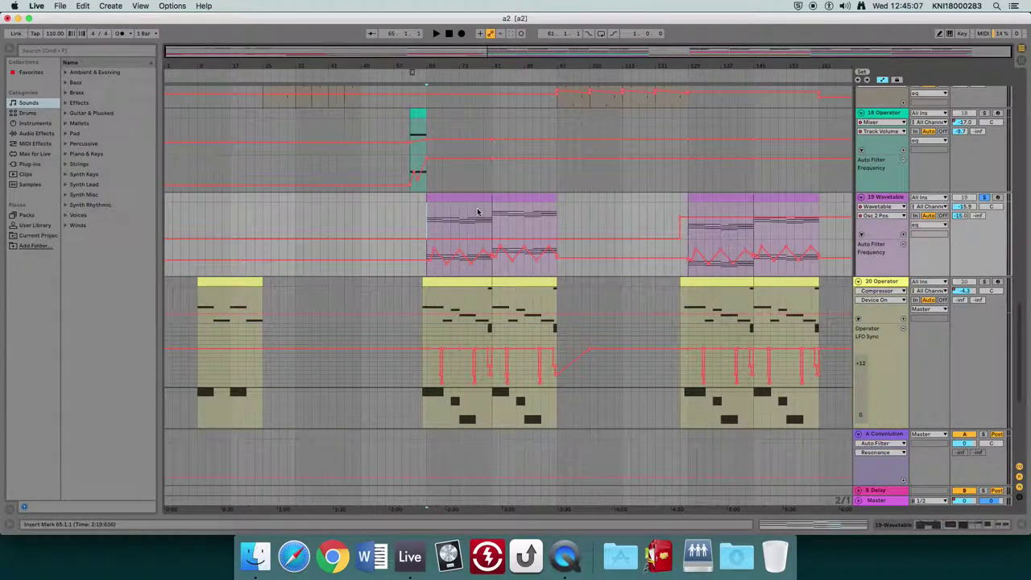
scroll(477, 212, "up", 1)
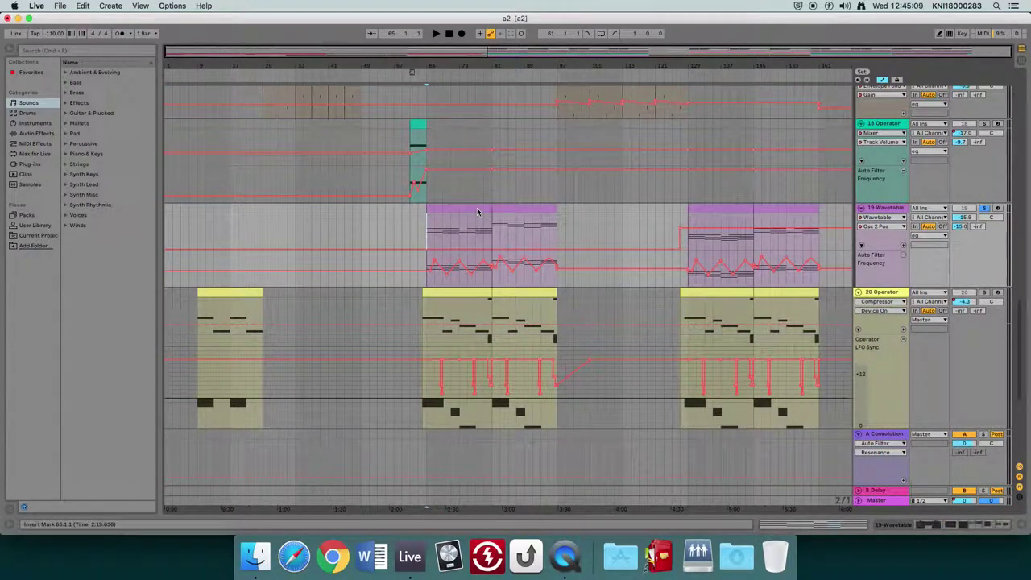
key("space")
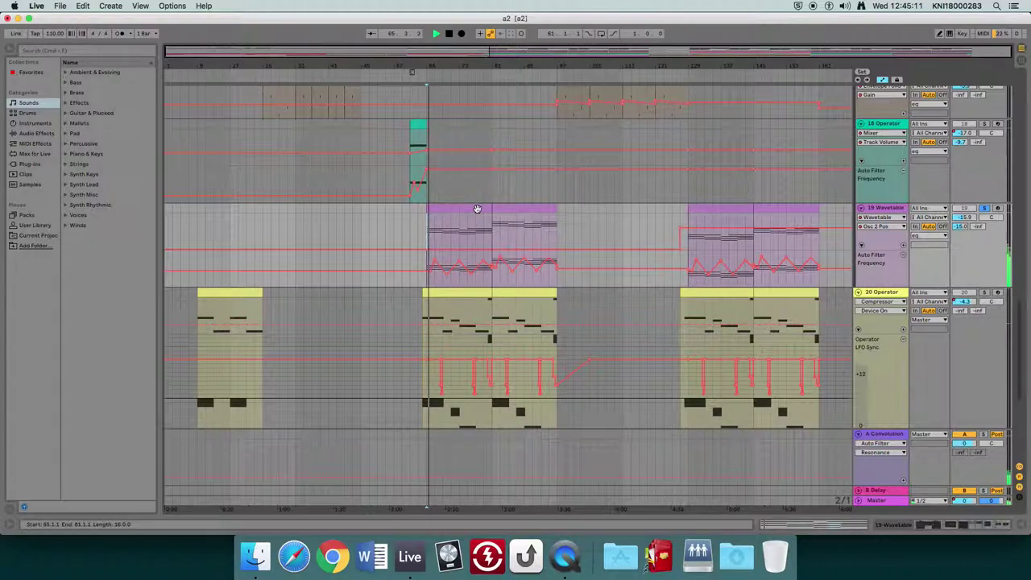
double_click(896, 211)
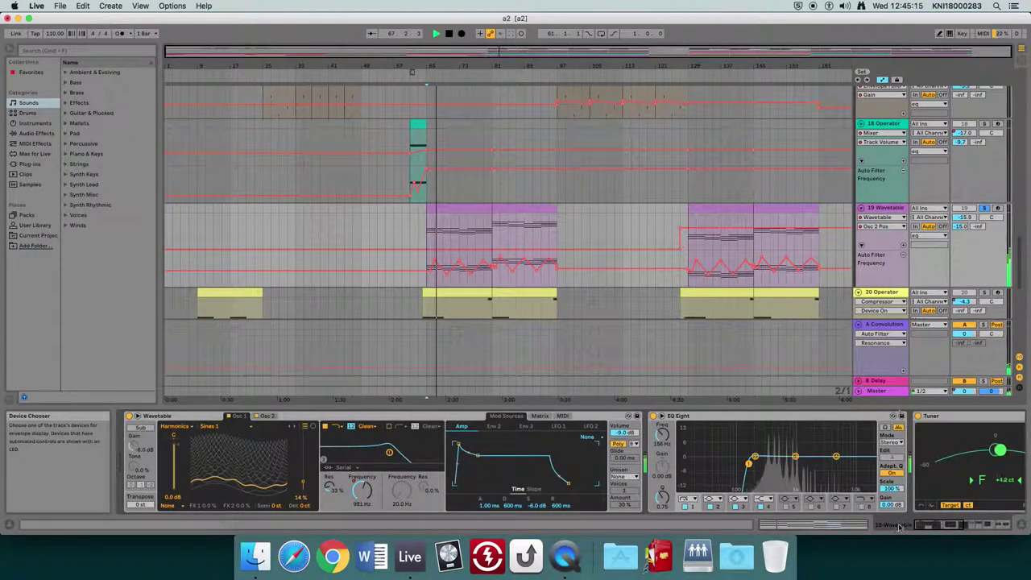
mouse_move(953, 525)
left_mouse_down()
mouse_move(999, 526)
mouse_move(951, 526)
left_mouse_up()
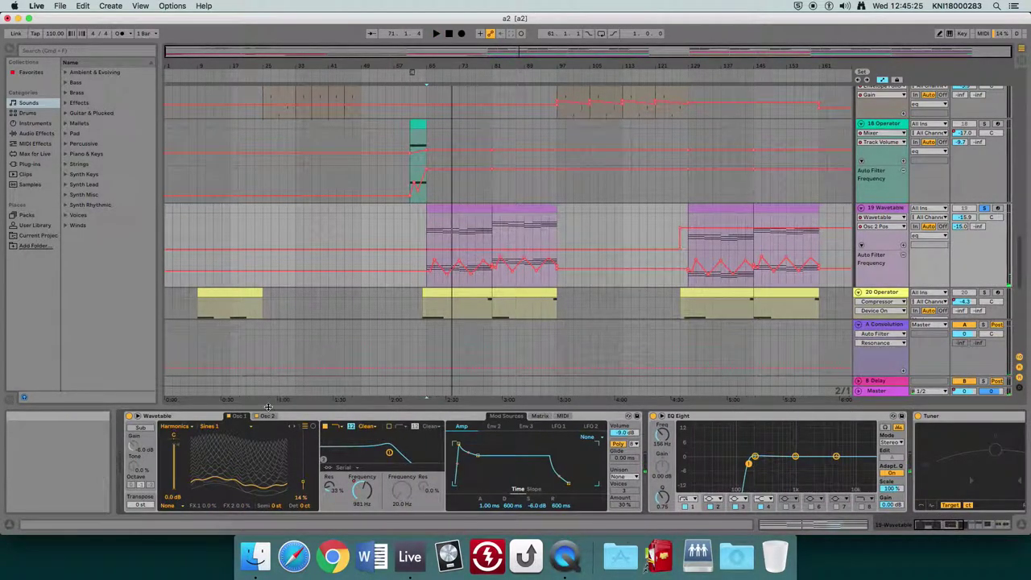
left_click(236, 416)
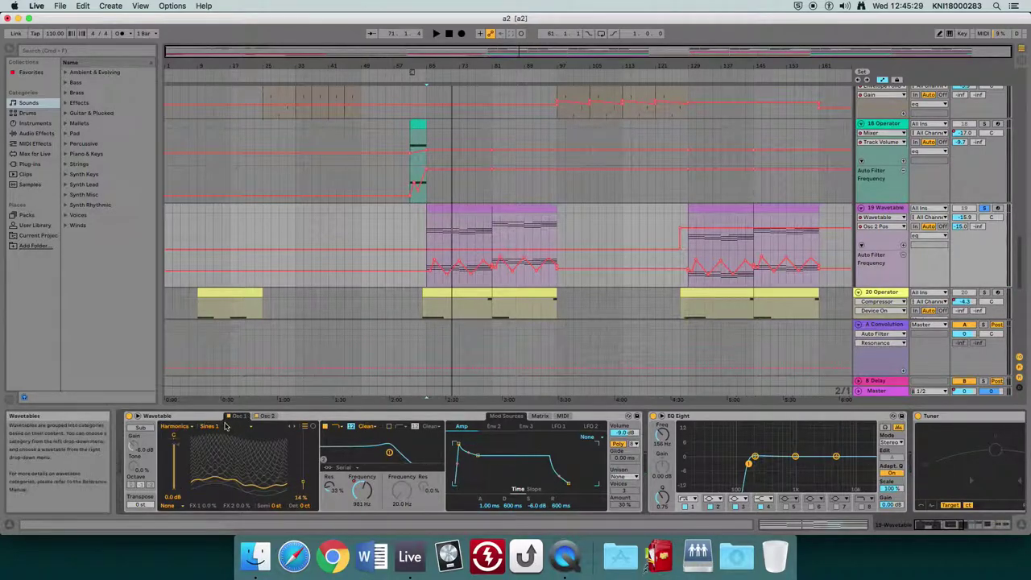
left_click(258, 418)
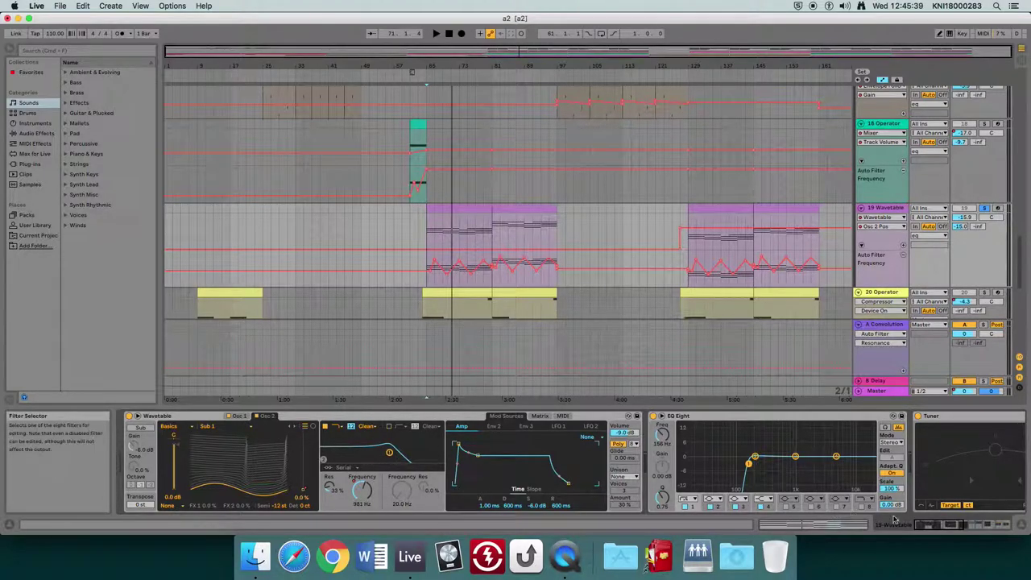
scroll(451, 488, "right", 3)
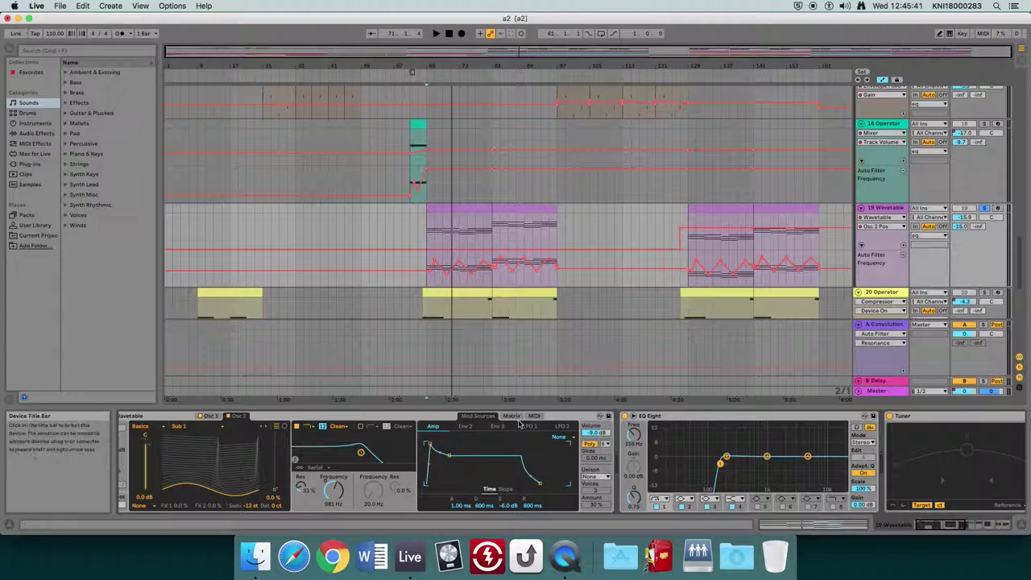
left_click(512, 417)
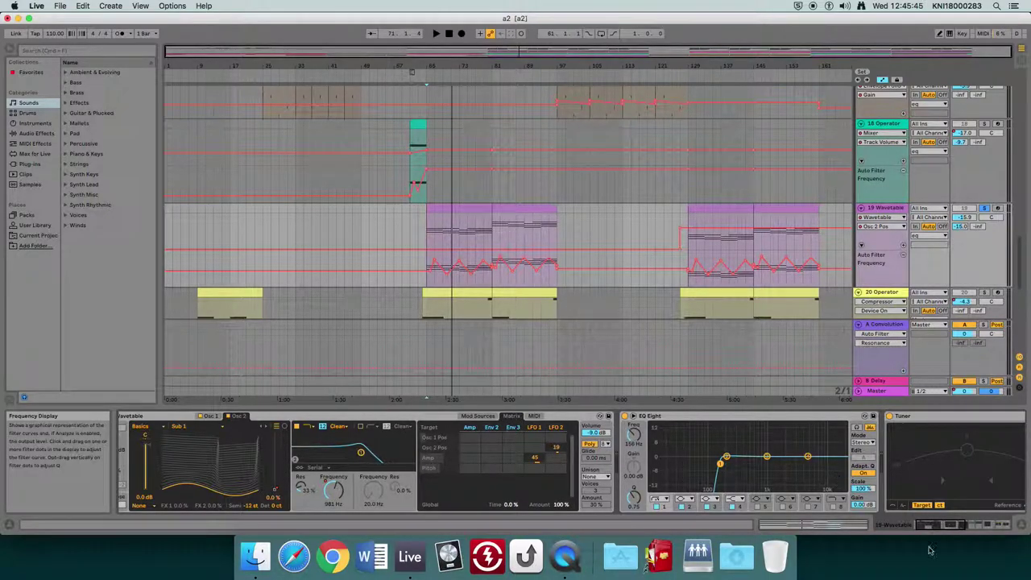
left_click(980, 525)
left_click(981, 525)
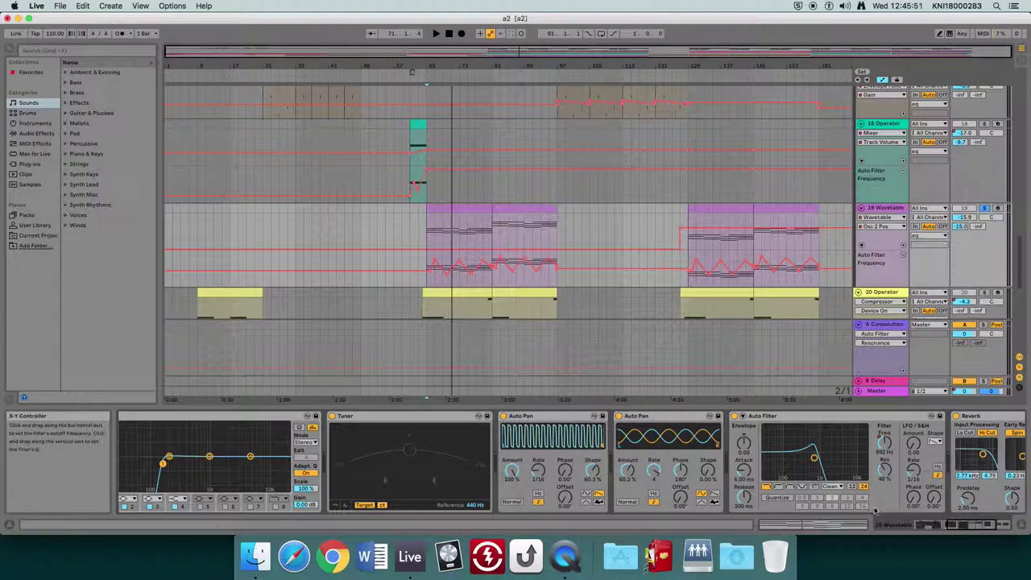
left_click(994, 525)
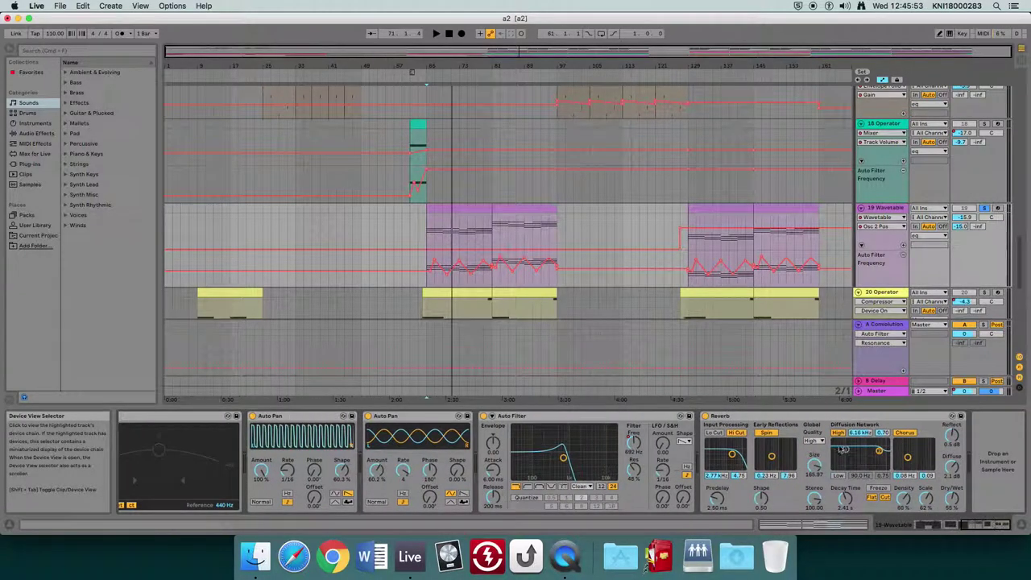
double_click(724, 403)
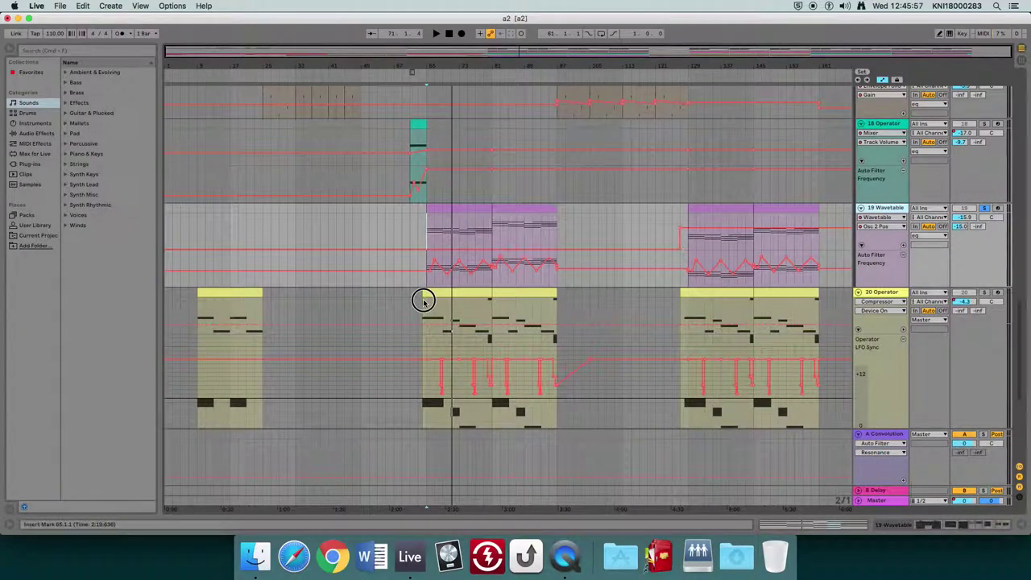
- Play from the start marker, then scroll back up toward Massive tracks 9–13
scroll(568, 355, "down", 1)
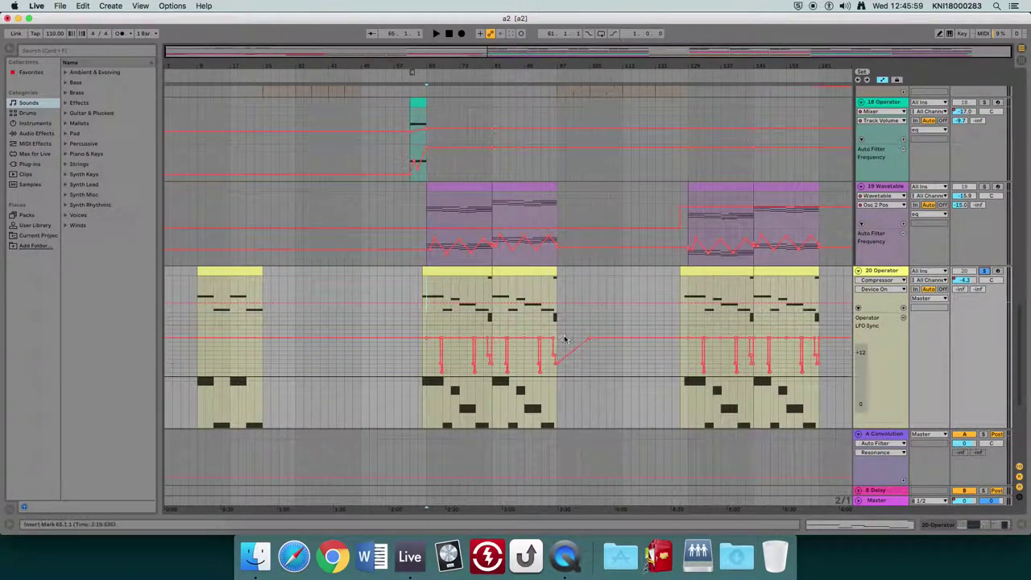
scroll(373, 260, "down", 6)
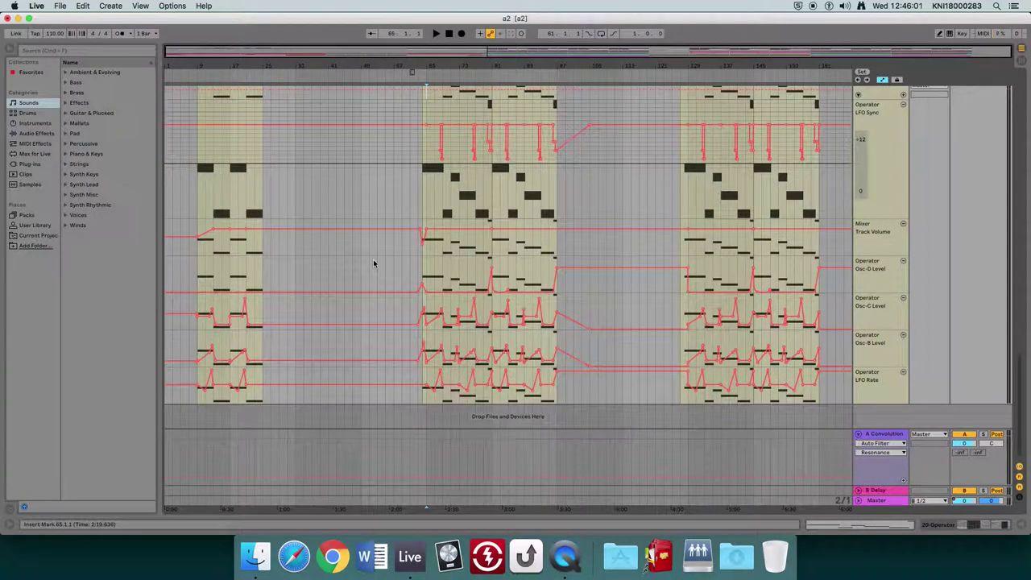
key("space")
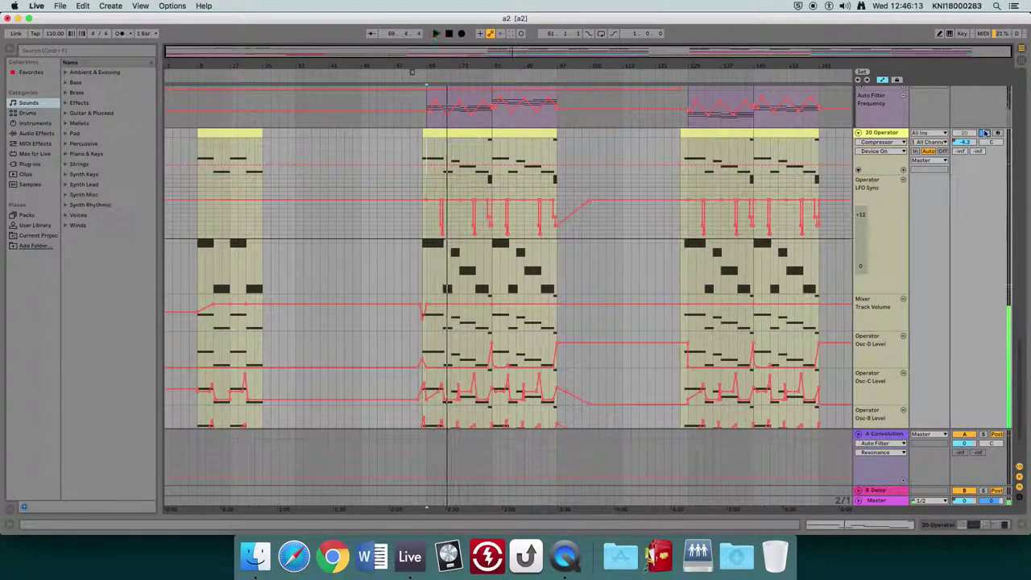
scroll(668, 264, "up", 10)
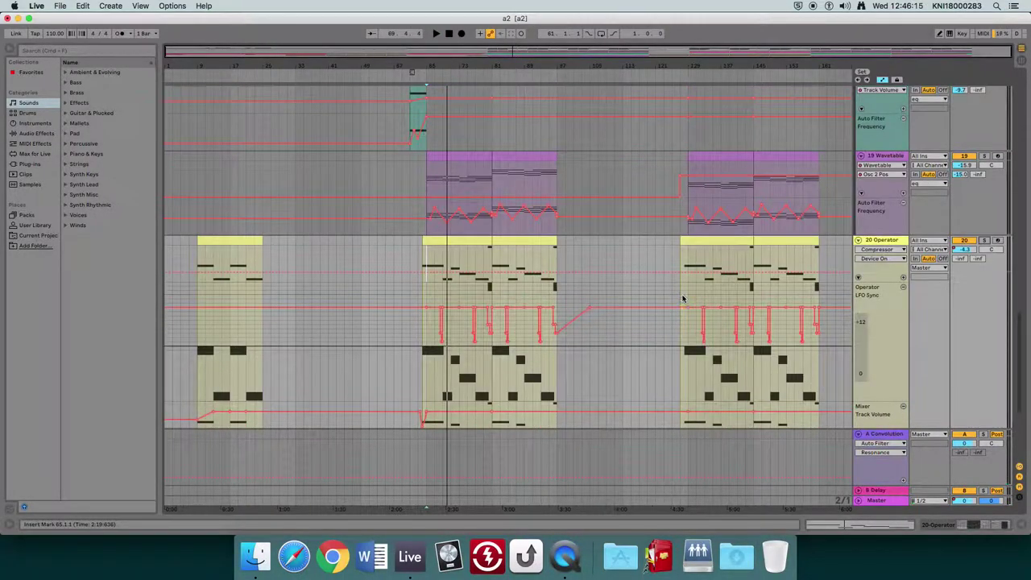
scroll(683, 298, "up", 10)
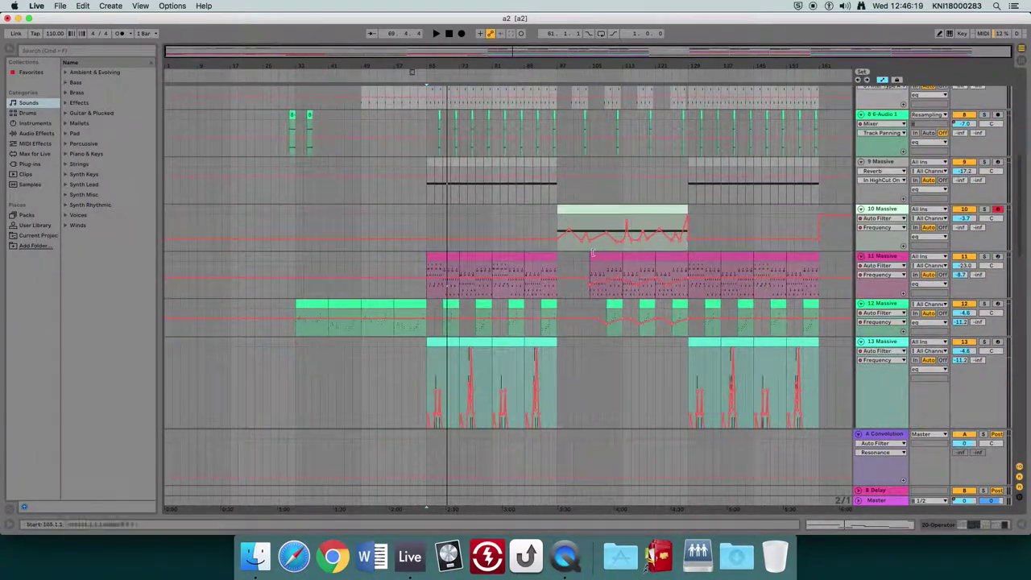
- Play track 17 Operator from its clip start with its devices shown, pick the rack's hi chain, and solo it
scroll(576, 295, "down", 8)
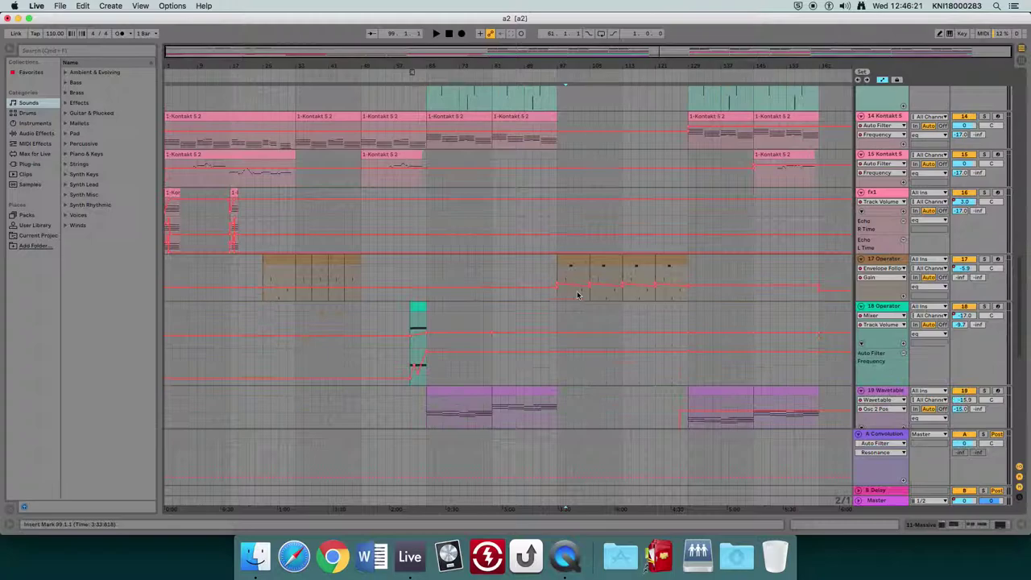
left_click(567, 282)
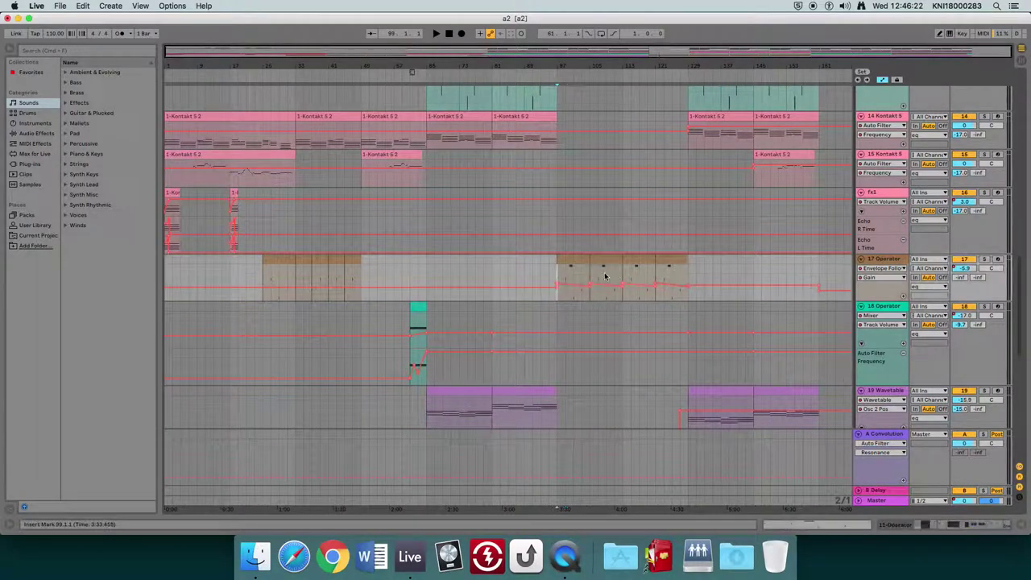
double_click(902, 260)
key("space")
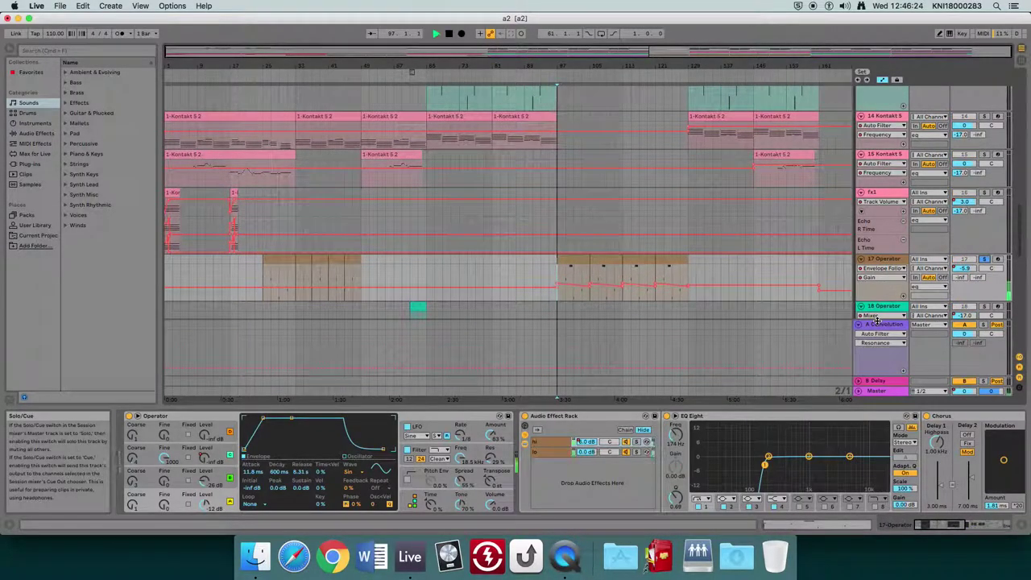
left_click(639, 440)
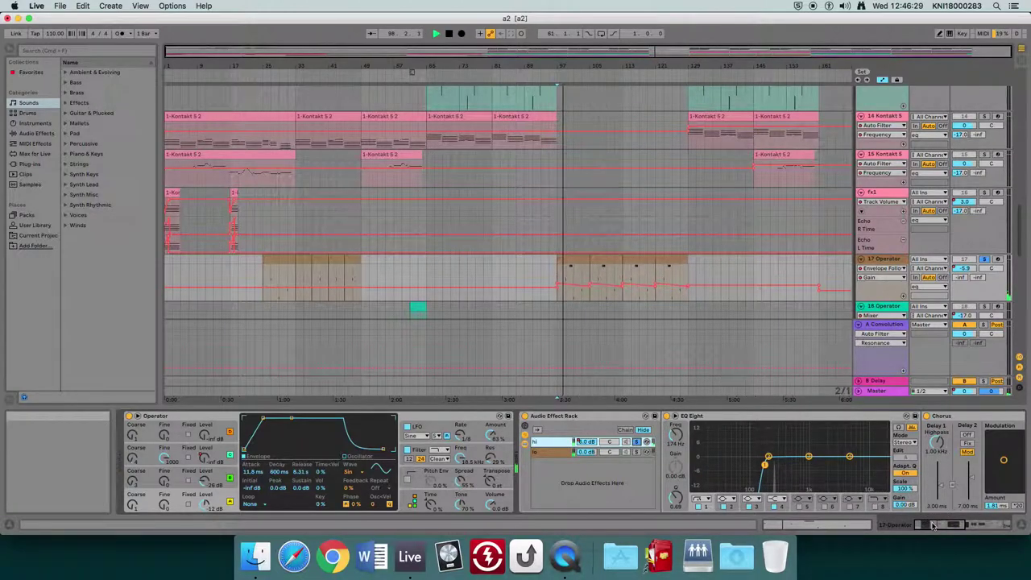
scroll(932, 497, "right", 3)
left_click(985, 261)
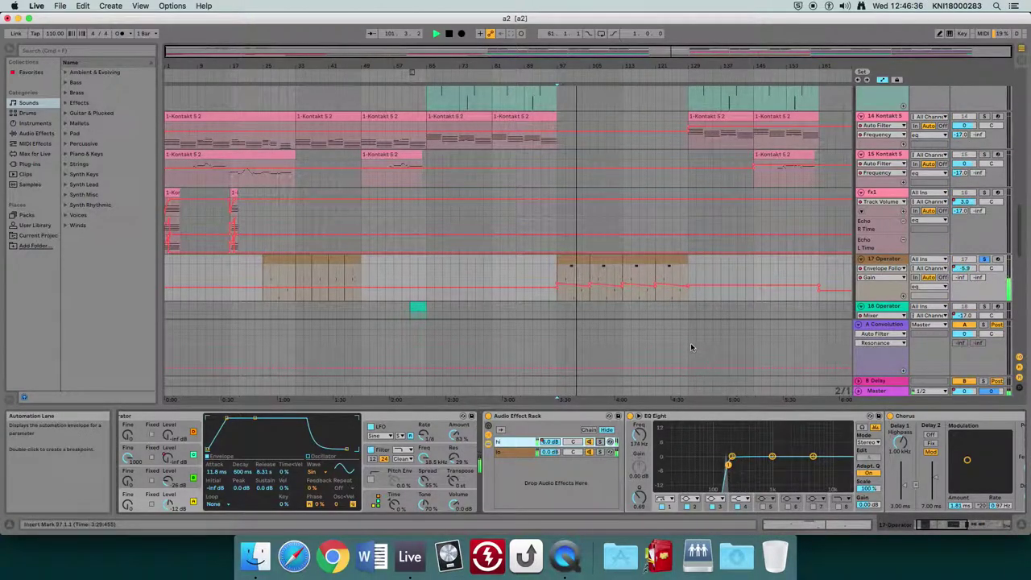
- Hide the device panel, stop playback, solo track 10 Massive and open its device chain
key("h")
key("super+alt+l")
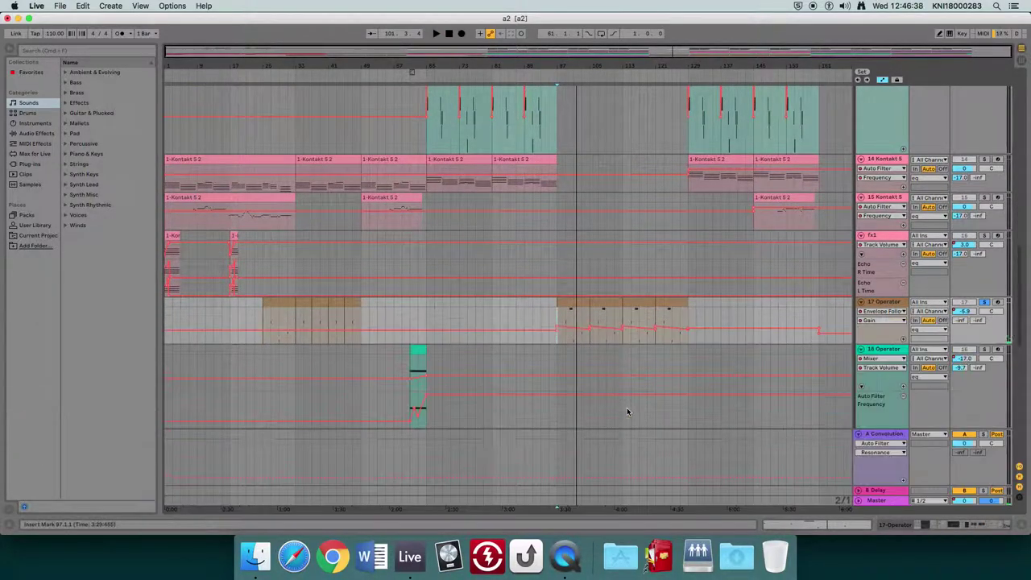
scroll(627, 407, "up", 10)
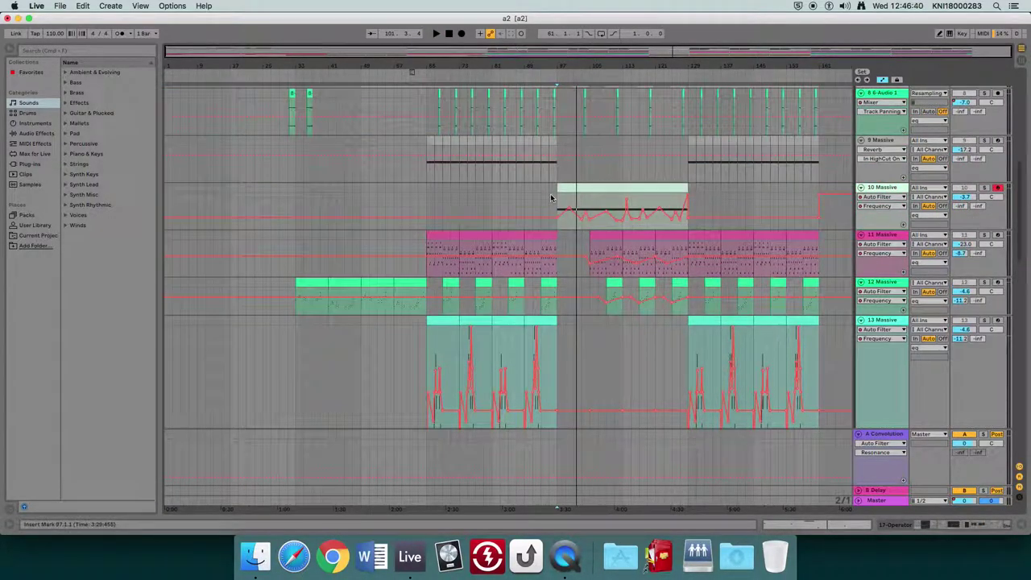
left_click(557, 200)
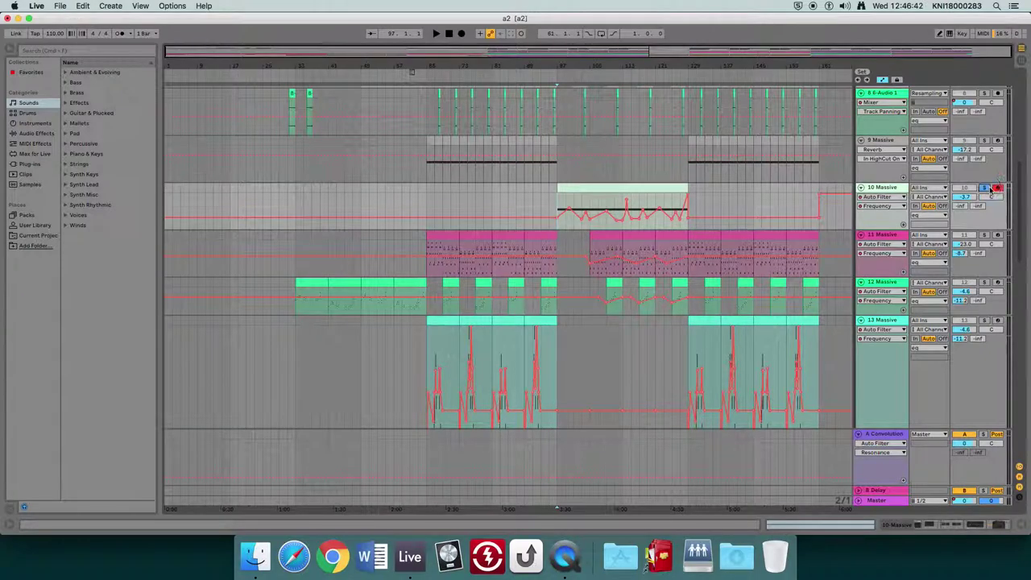
double_click(891, 187)
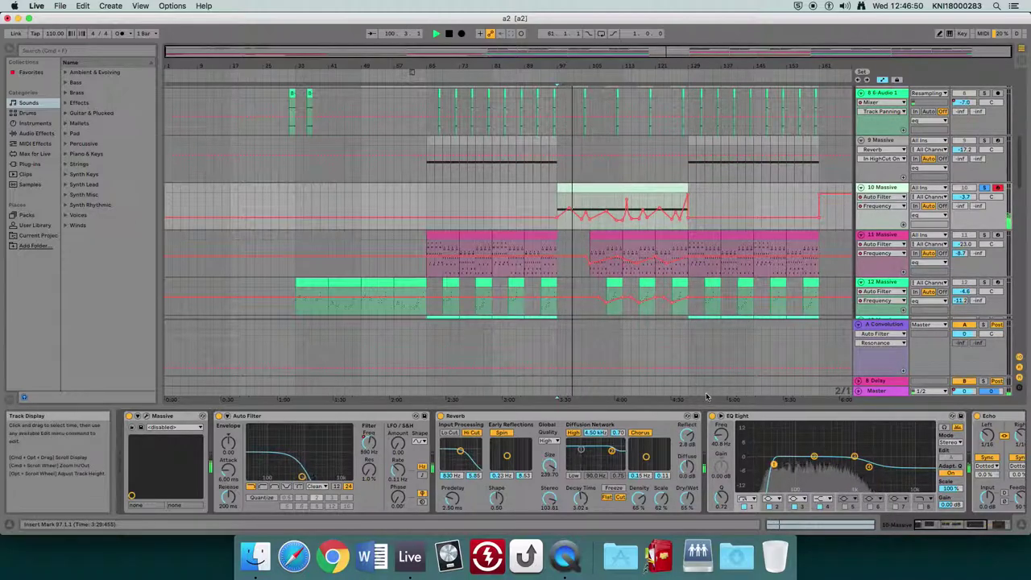
- Hide the device panel, then show track 19 Wavetable's Auto Pan, Auto Filter and Reverb chain
key("super+alt+l")
scroll(713, 391, "down", 1)
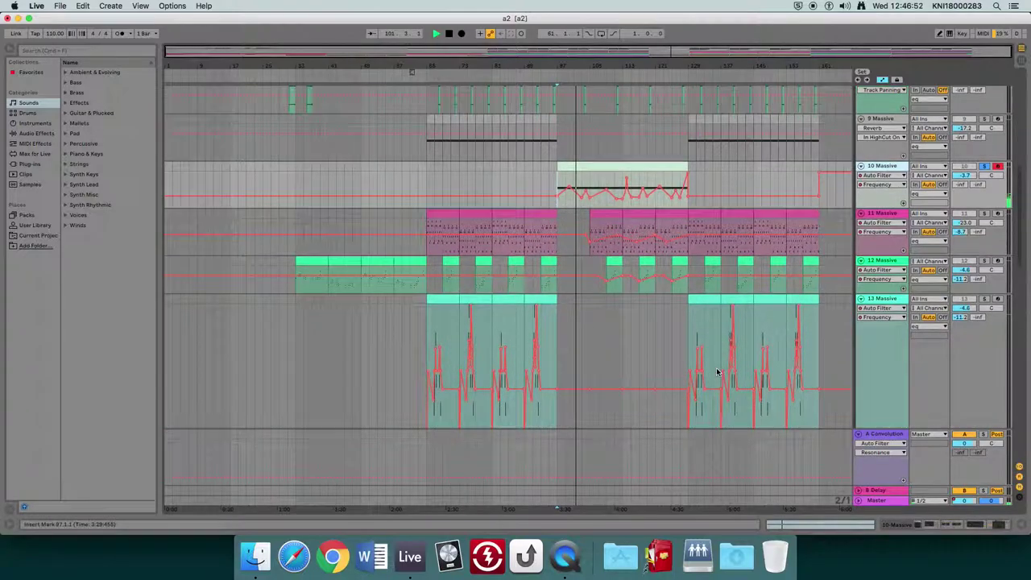
scroll(789, 265, "down", 8)
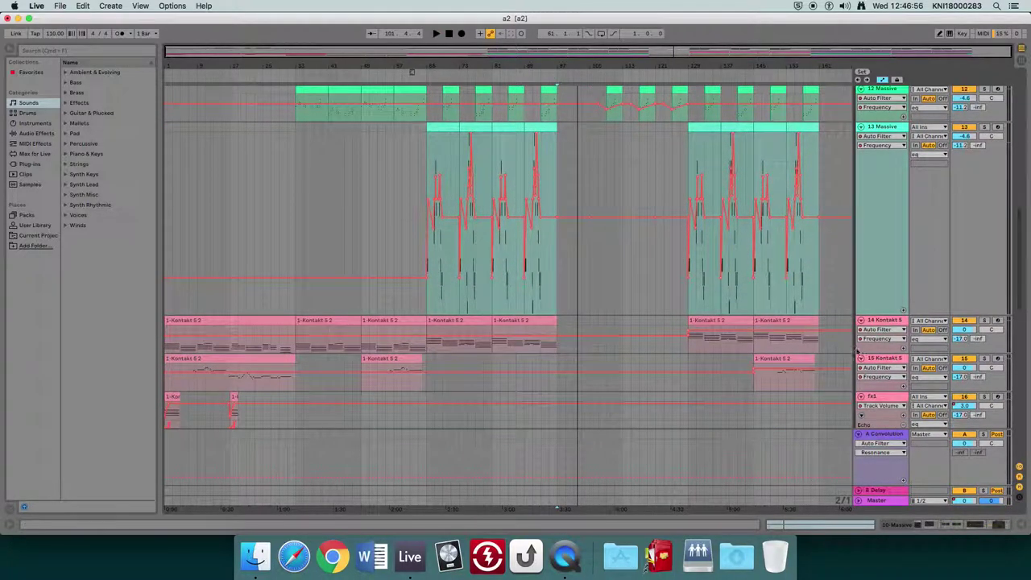
scroll(878, 320, "down", 1)
scroll(782, 350, "down", 10)
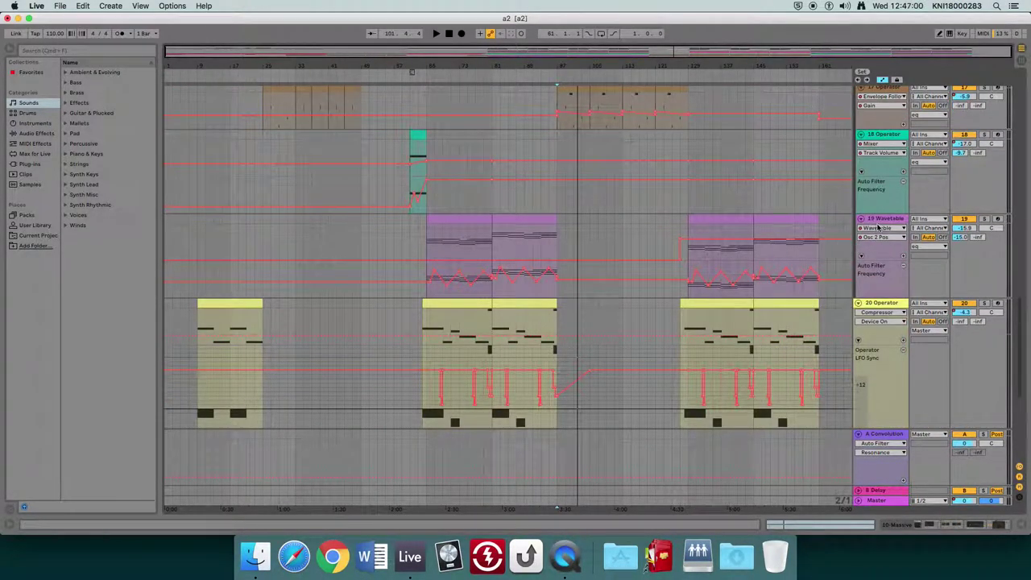
double_click(883, 219)
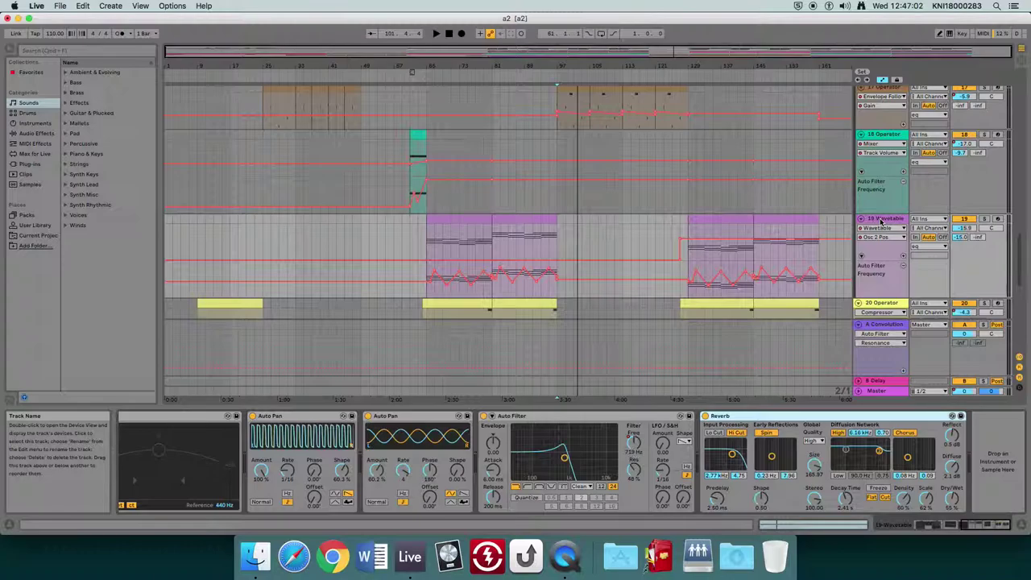
scroll(651, 242, "up", 5)
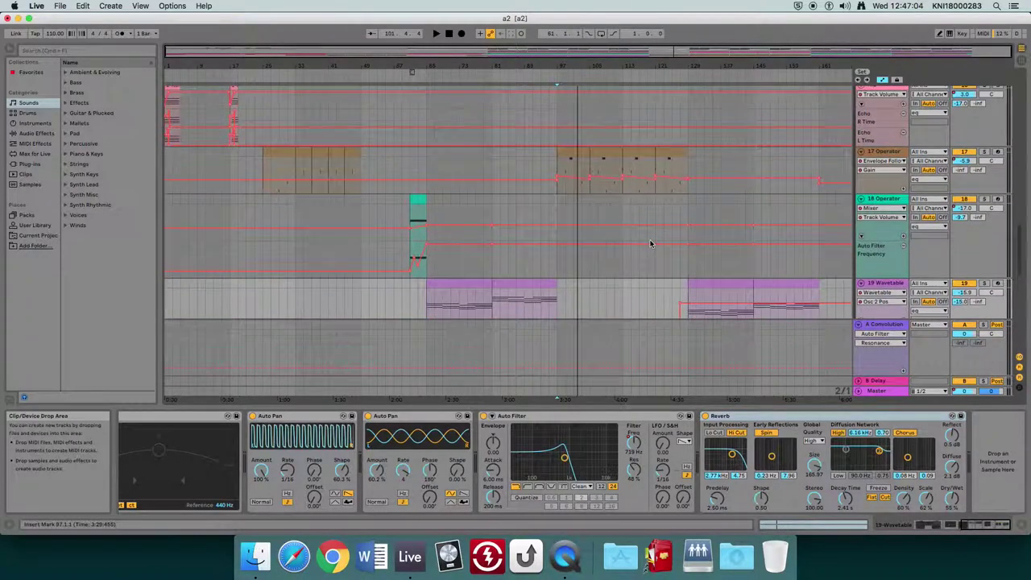
scroll(651, 242, "down", 15)
scroll(651, 244, "down", 3)
scroll(651, 243, "up", 10)
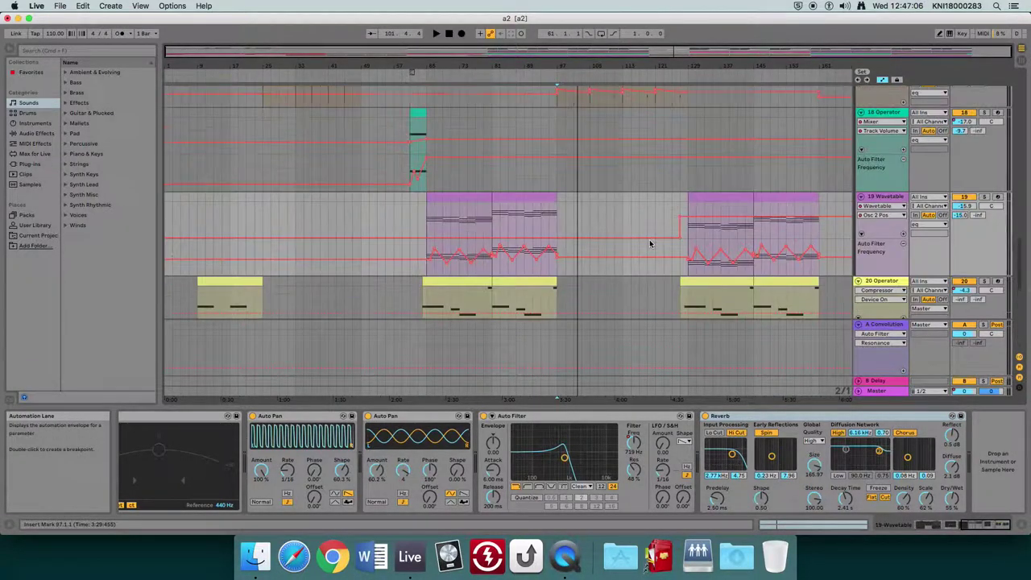
scroll(651, 244, "up", 8)
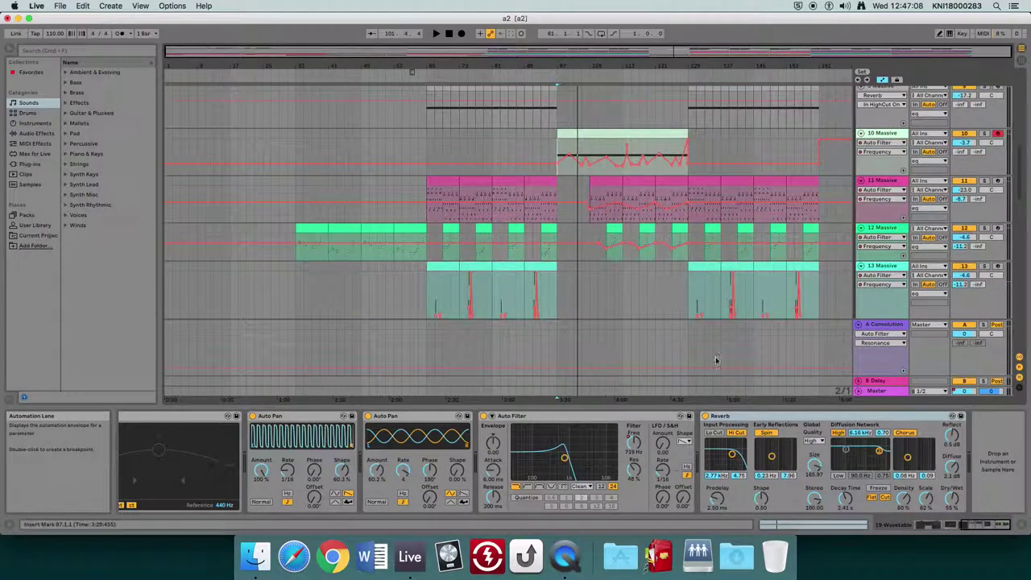
- Collapse the Detail View device chain and scroll up and down through all tracks
left_click_drag(758, 416, 758, 516)
scroll(742, 340, "up", 10)
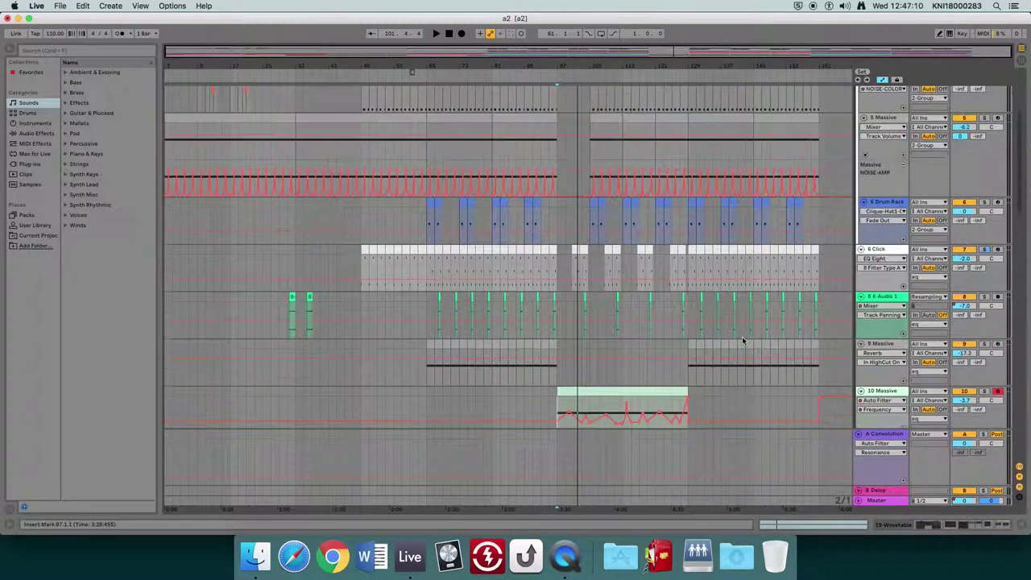
scroll(742, 340, "up", 4)
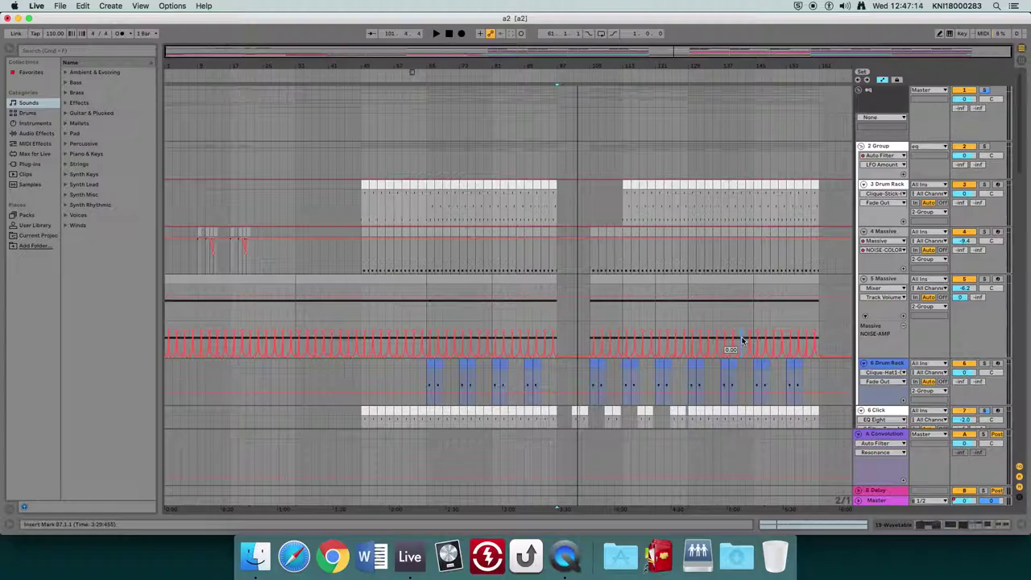
scroll(742, 340, "down", 10)
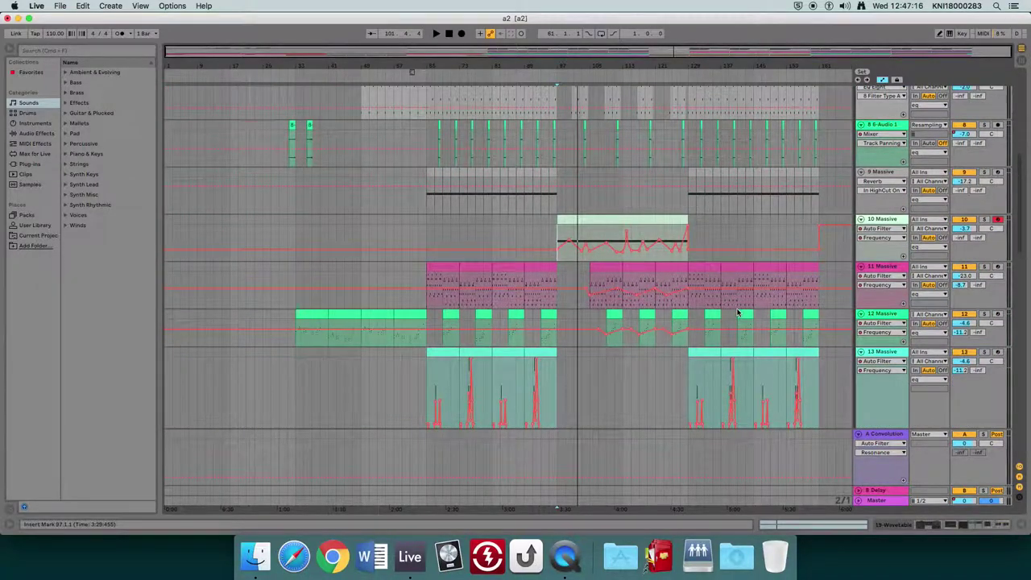
scroll(738, 313, "down", 12)
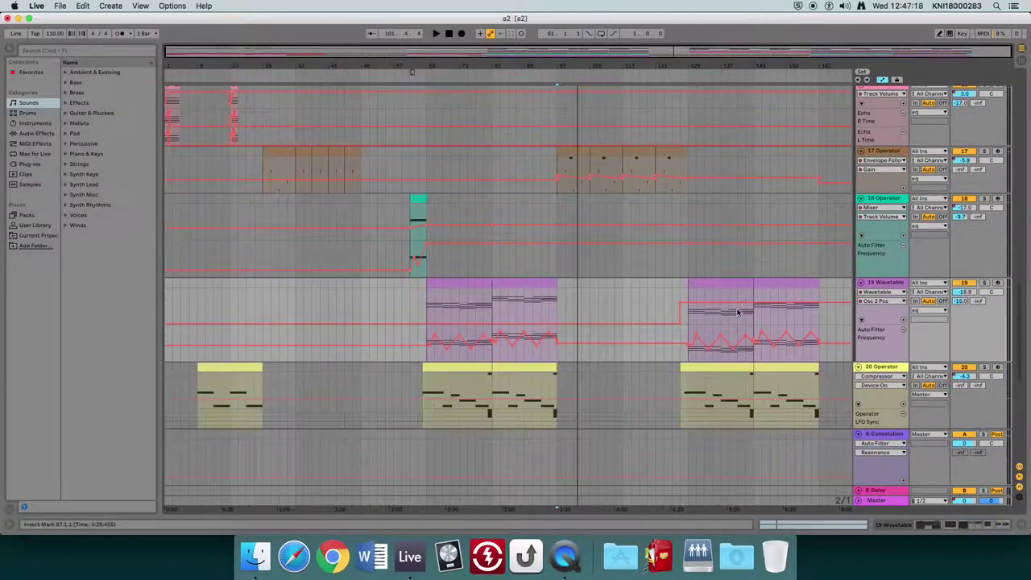
scroll(738, 312, "down", 10)
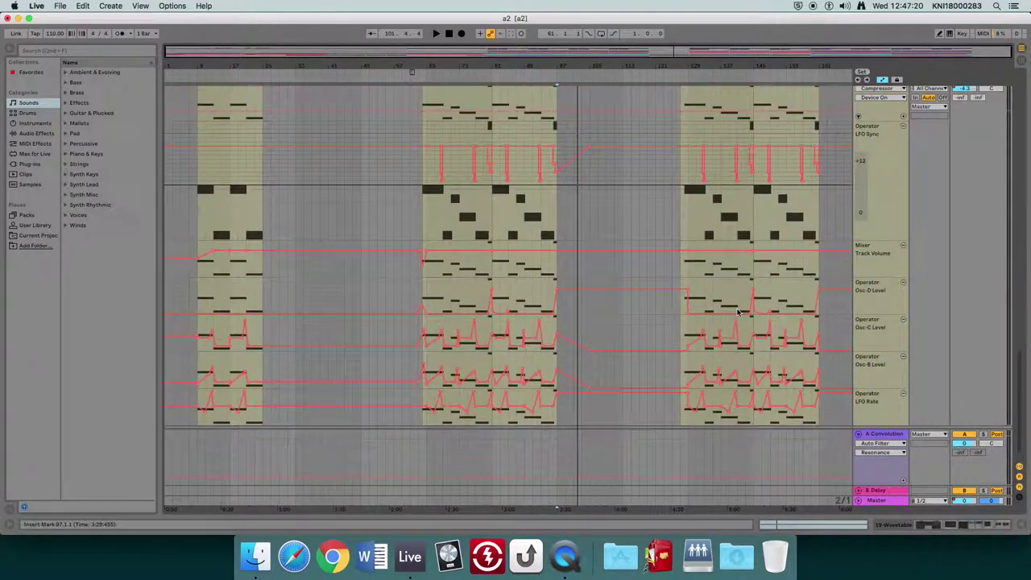
scroll(737, 313, "up", 8)
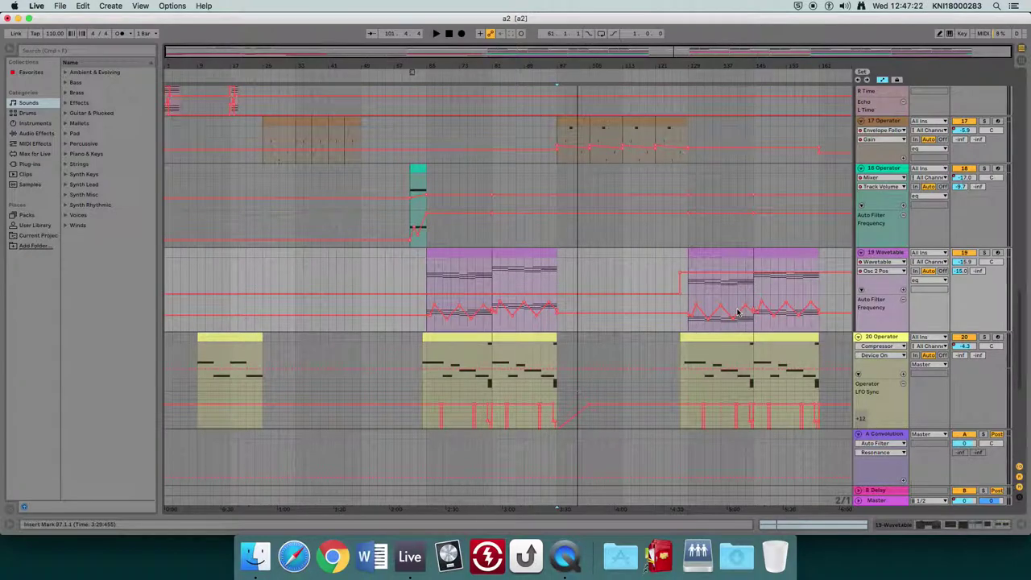
scroll(737, 312, "up", 8)
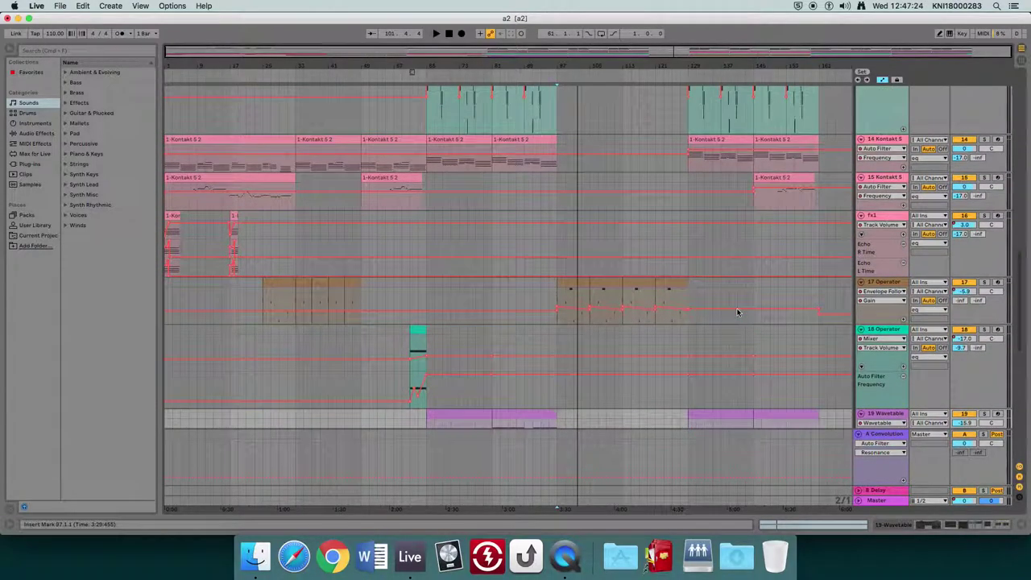
scroll(738, 312, "up", 6)
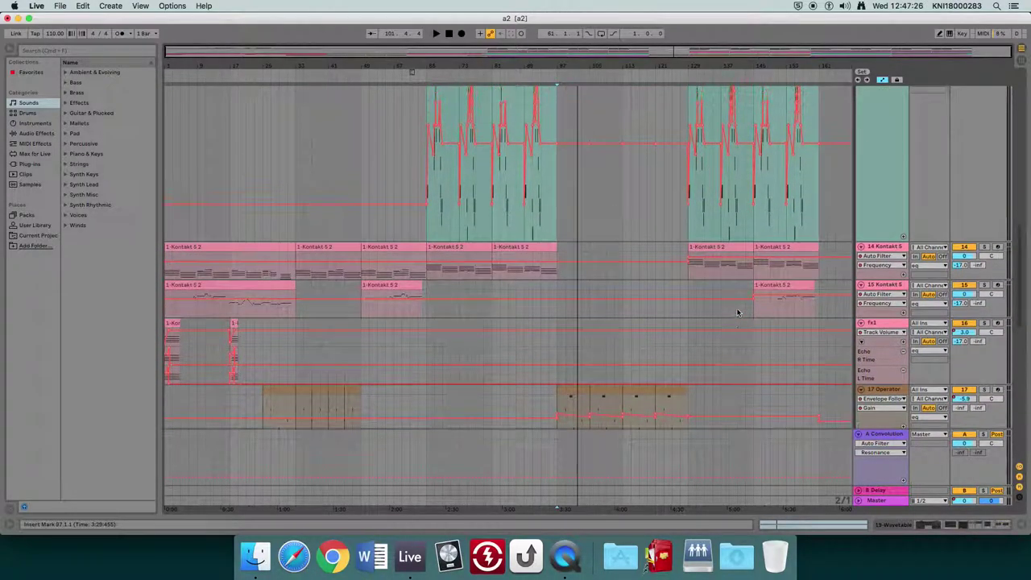
- Return to Massive tracks 9–13 and bring up QuickTime's Stop Screen Recording menu
scroll(737, 313, "up", 10)
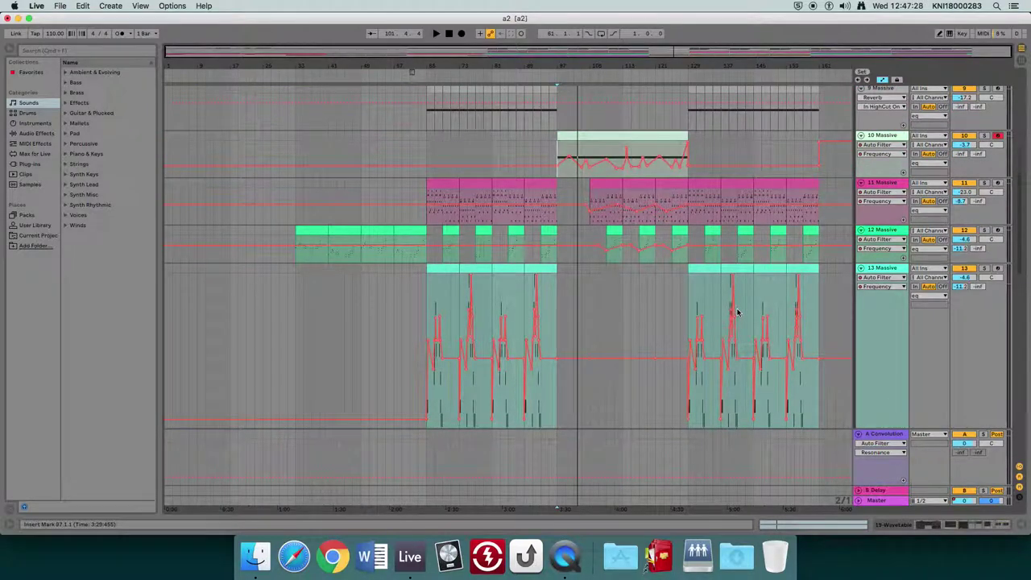
scroll(738, 312, "up", 1)
right_click(577, 561)
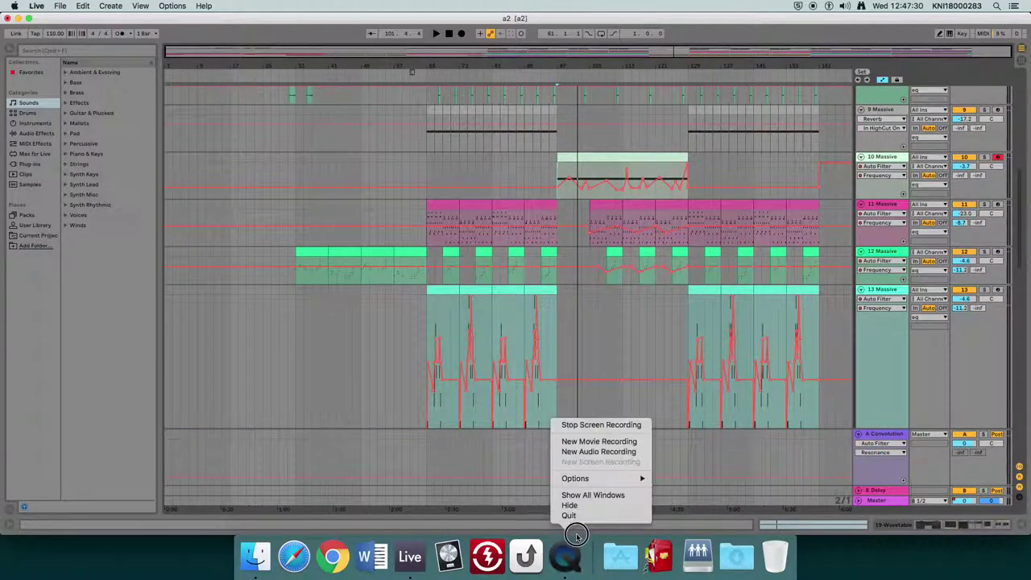